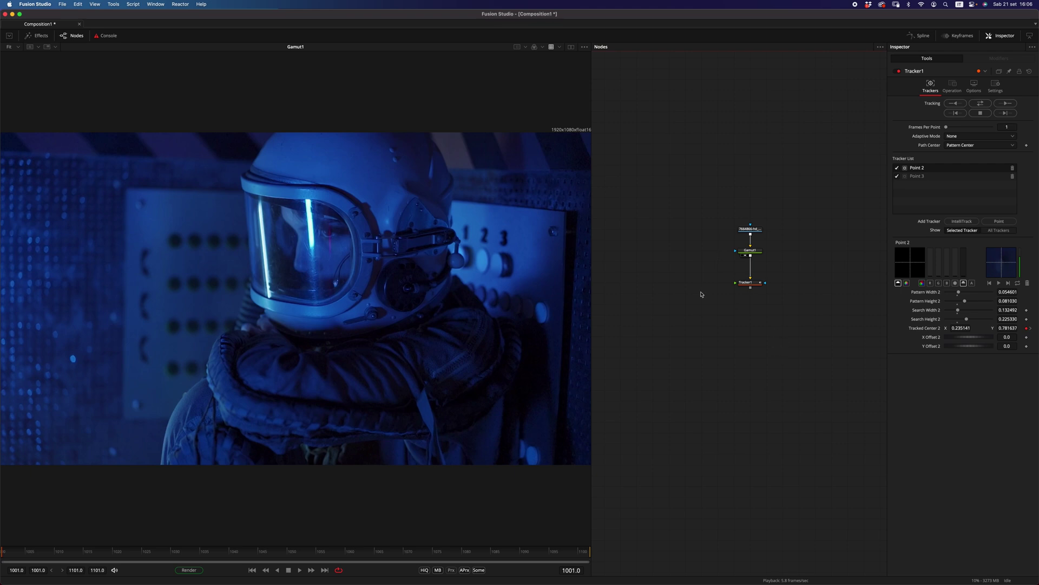
Move the Tracker1 node to the right, out of line with the Gamut1 node above it.
scroll(789, 280, up, 3)
drag(803, 286, 820, 316)
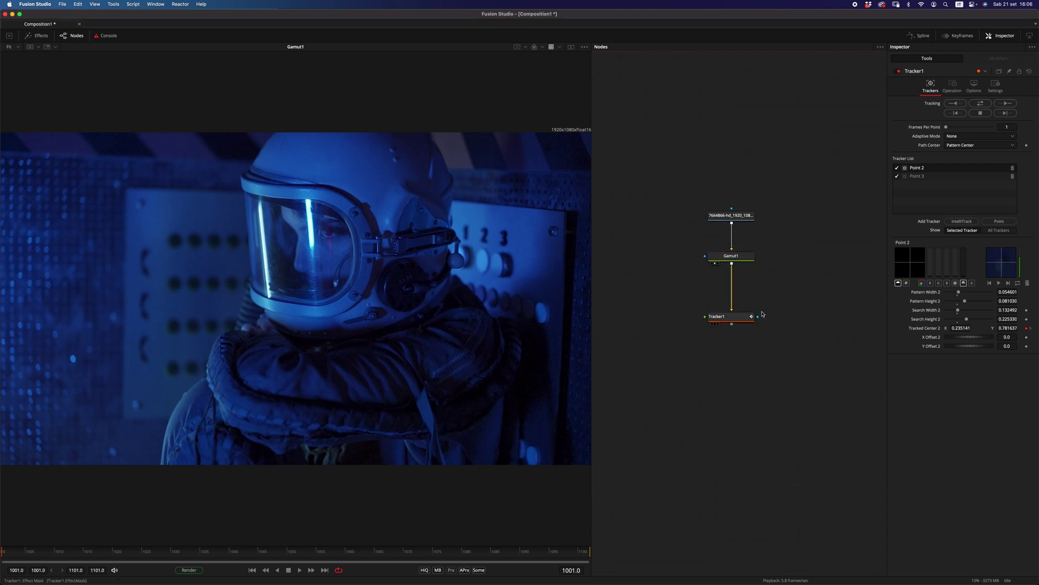
click(733, 322)
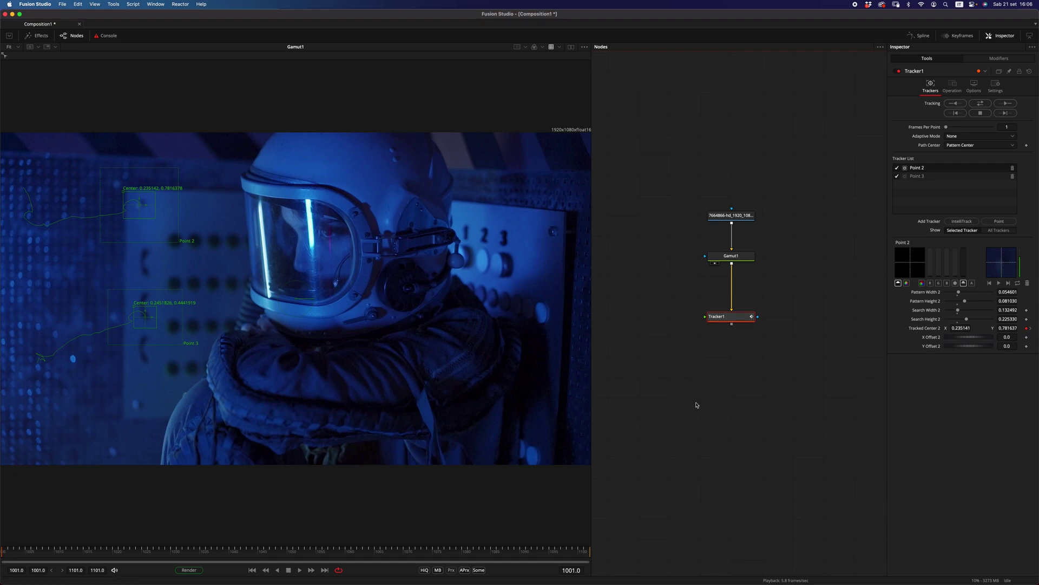
click(750, 352)
drag(725, 316, 787, 316)
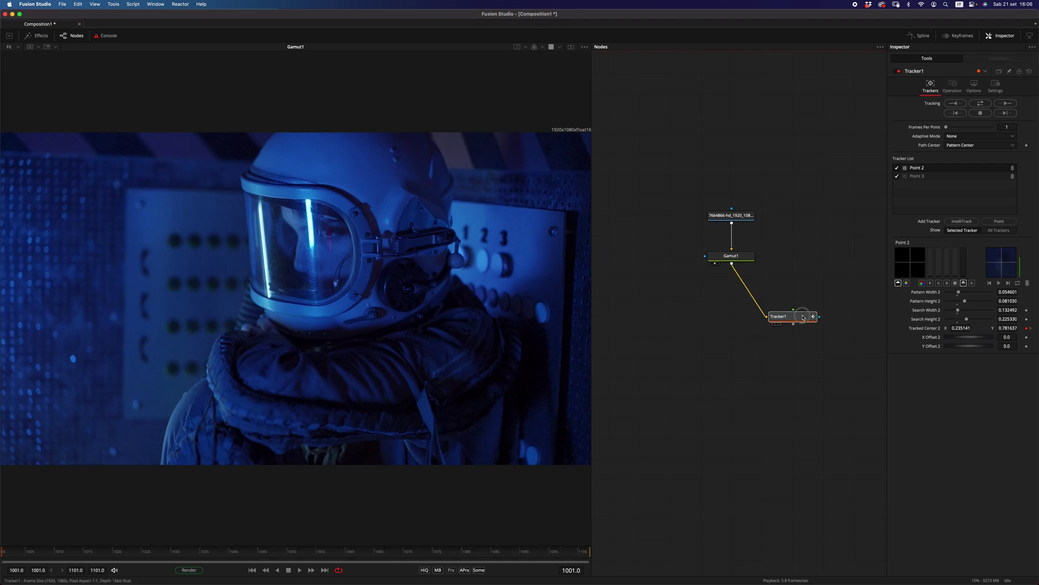
Add an ml_TrackerTool node connected below Gamut1.
key(shift+space)
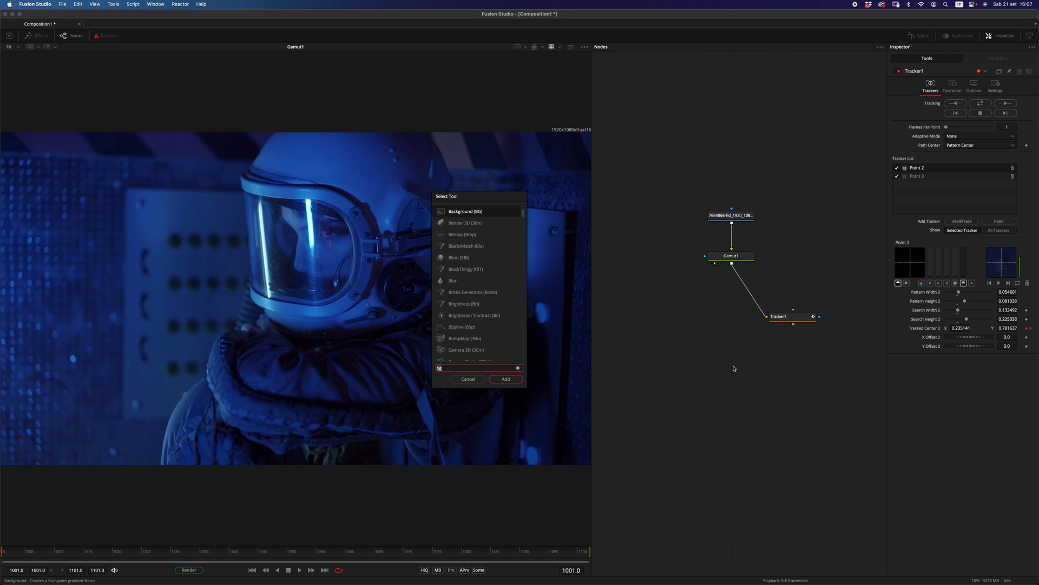
text(tracke)
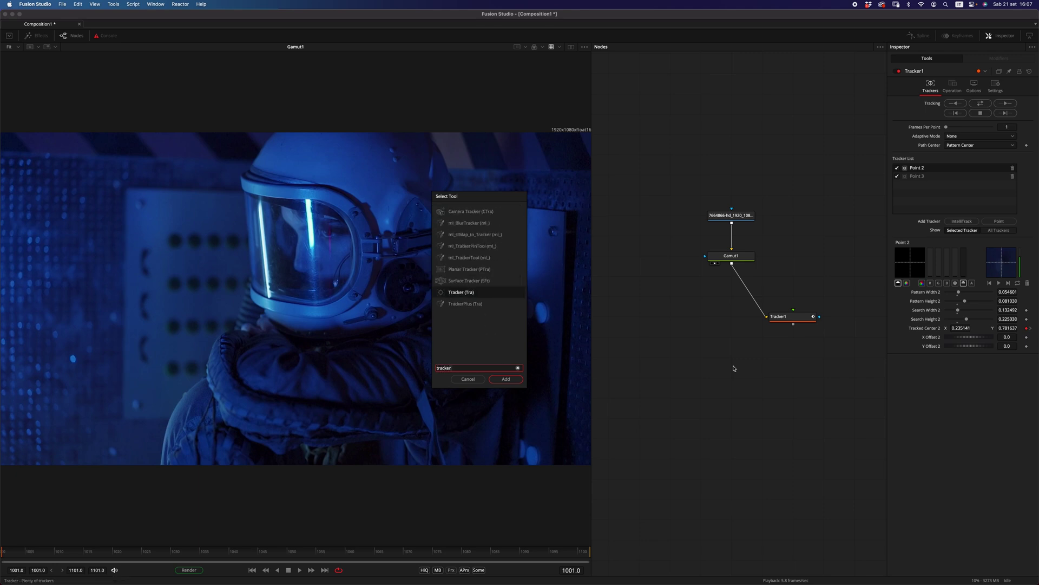
text(r)
key(Up)
key(Up)
key(Up)
key(Return)
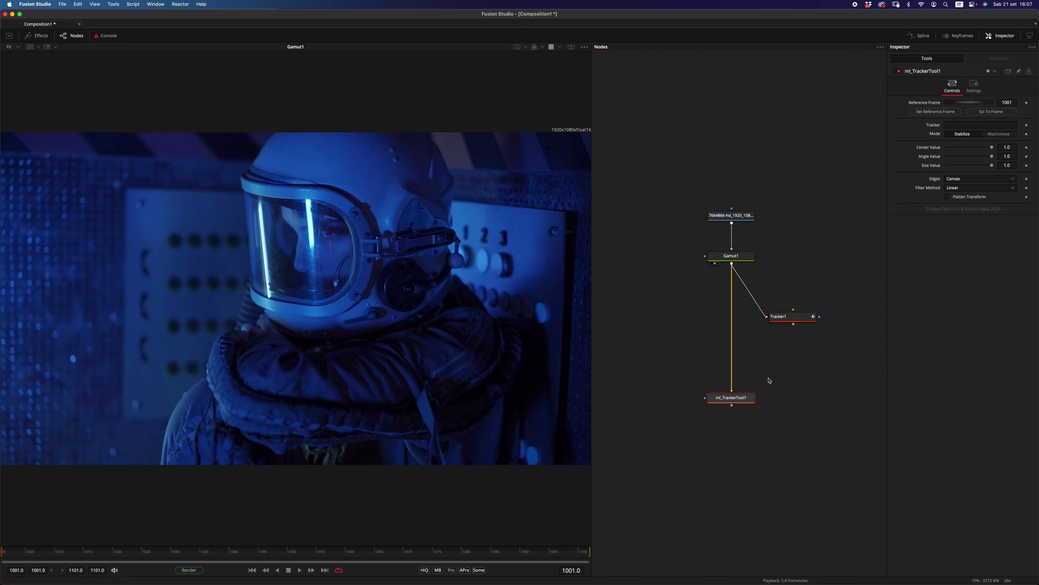
Assign Tracker1 as the tracker source of ml_TrackerTool1, display the tool's output and play the clip.
drag(800, 315, 983, 125)
key(1)
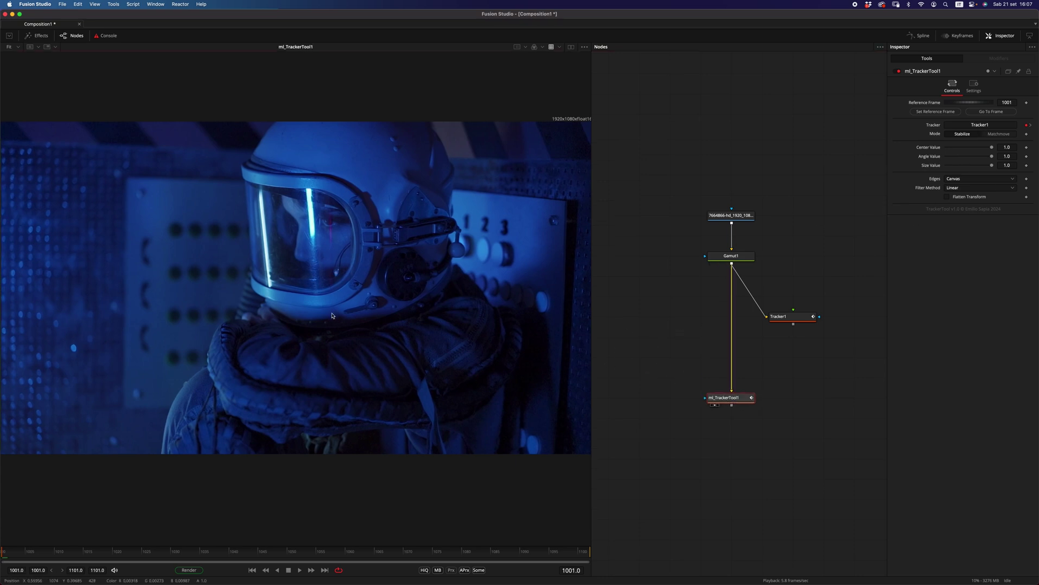
click(301, 571)
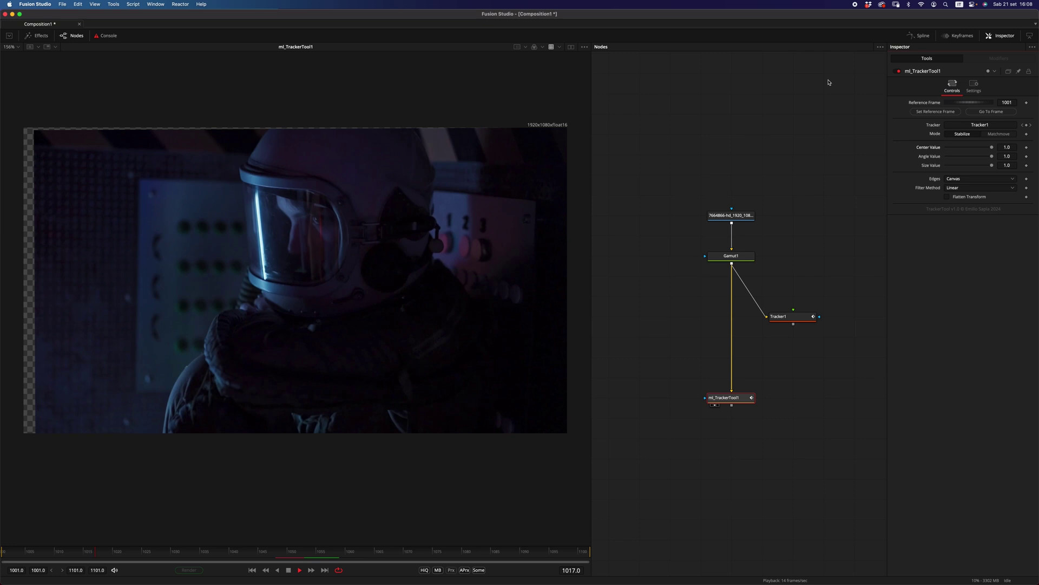
Reduce the stabilization to a Center Value of 0.252, Angle Value of 0.252 and Size Value of 0.236.
drag(992, 148, 958, 171)
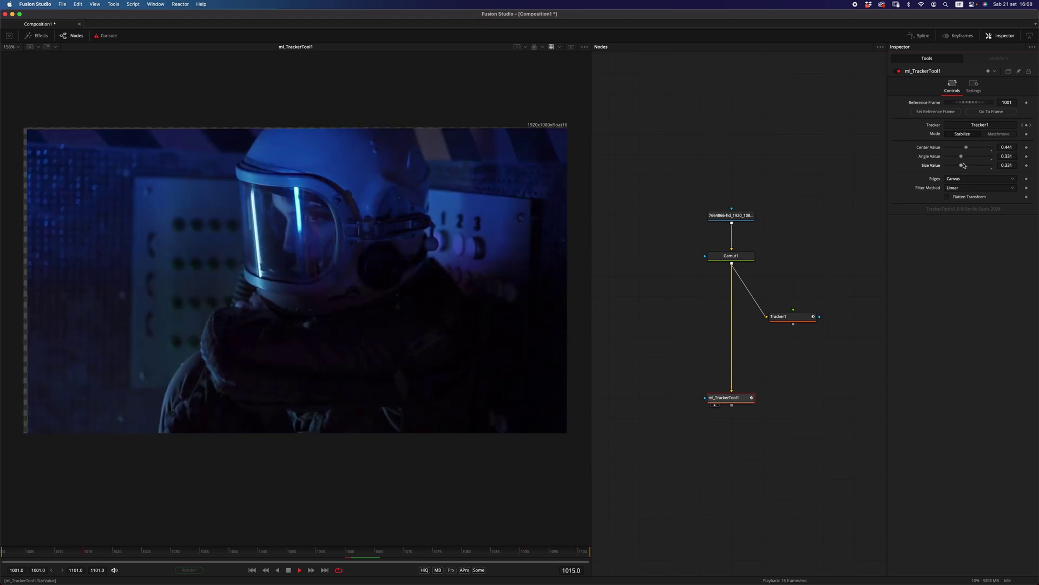
drag(966, 147, 959, 166)
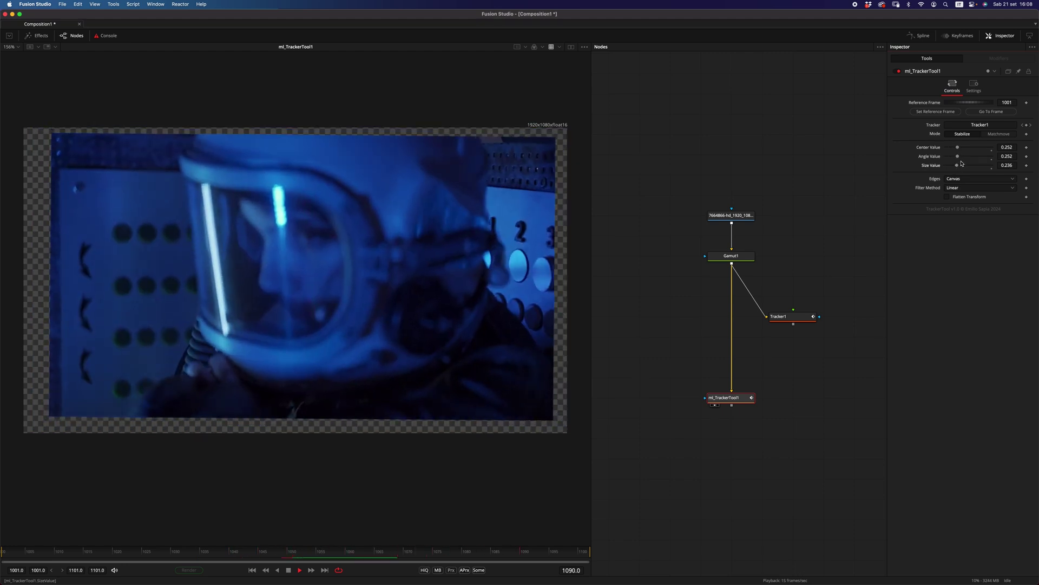
Try the Mirror, Duplicate and Wrap edge modes on the tracker tool and return Edges to Canvas.
click(959, 180)
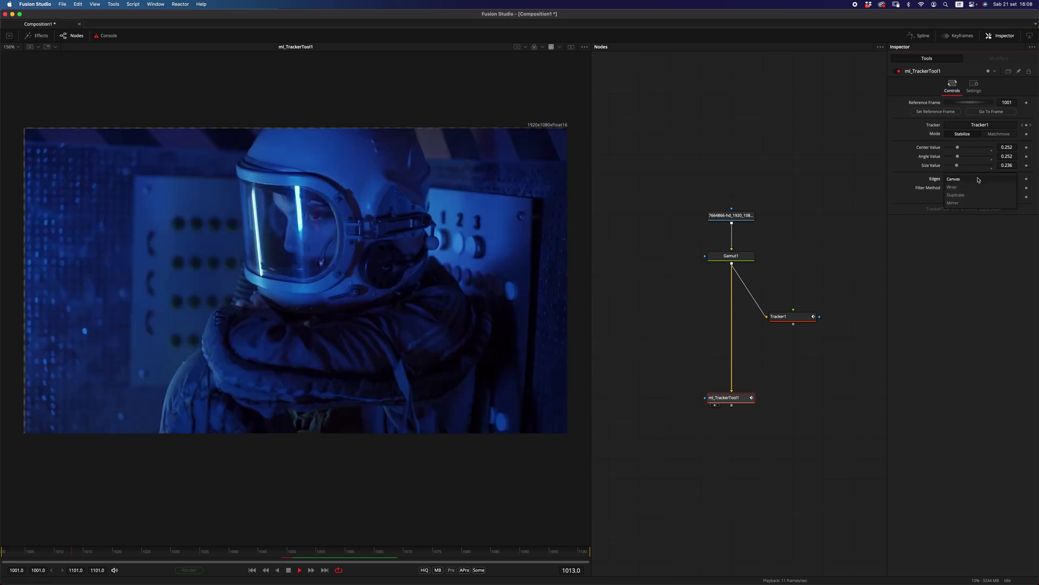
click(964, 203)
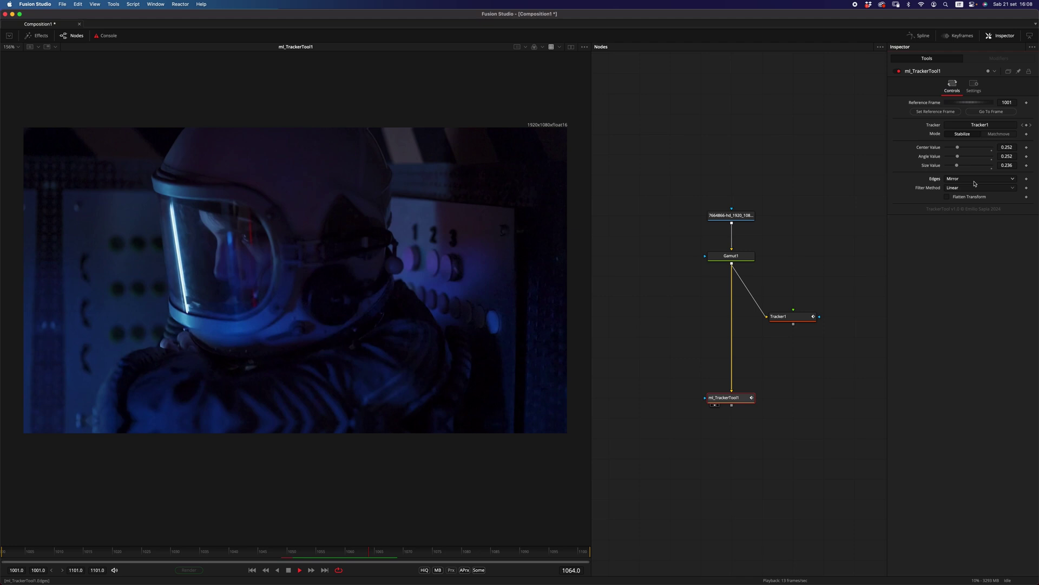
click(969, 187)
click(959, 180)
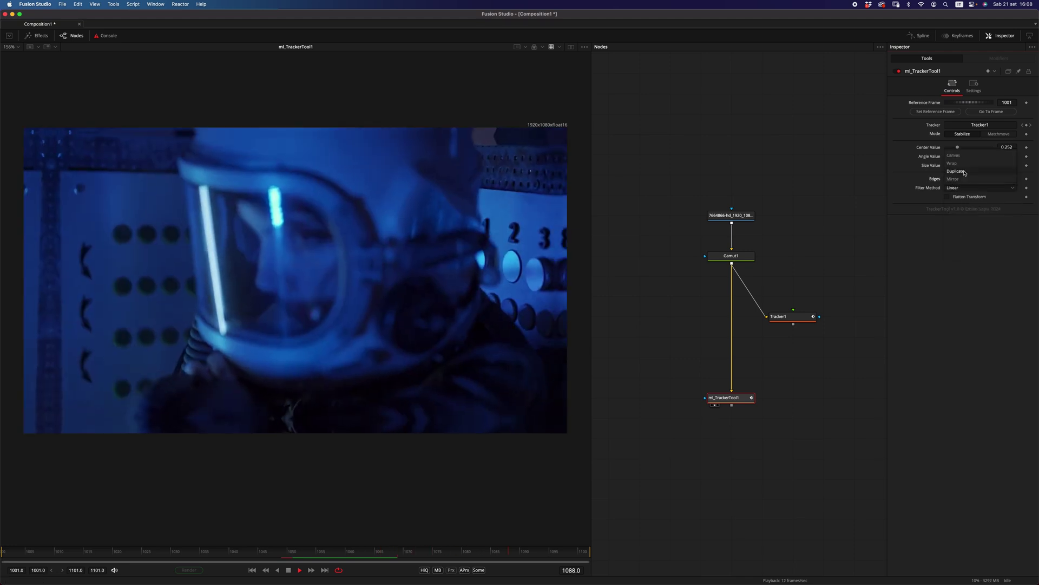
click(964, 173)
click(969, 180)
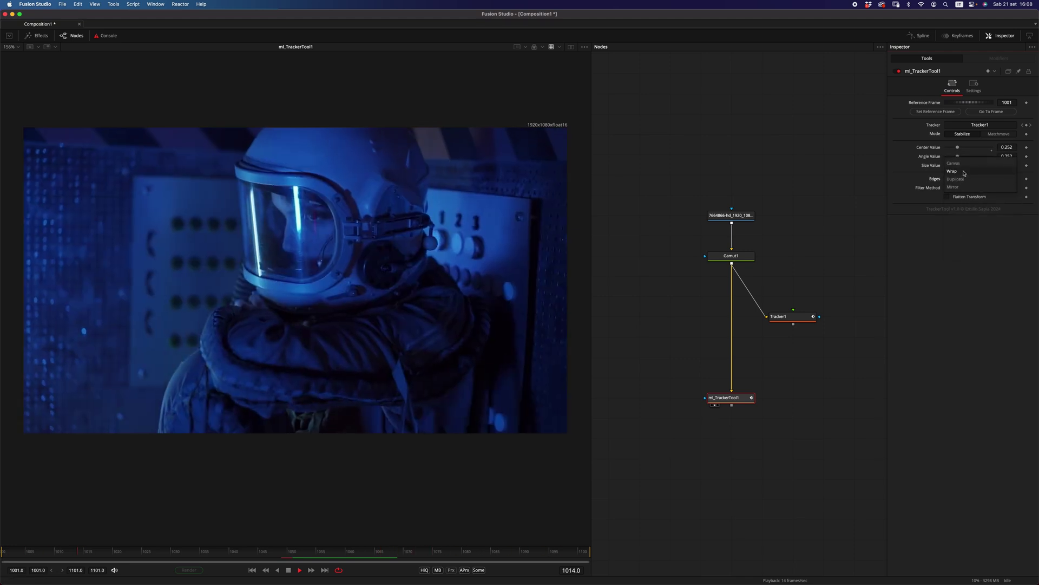
click(963, 172)
click(984, 179)
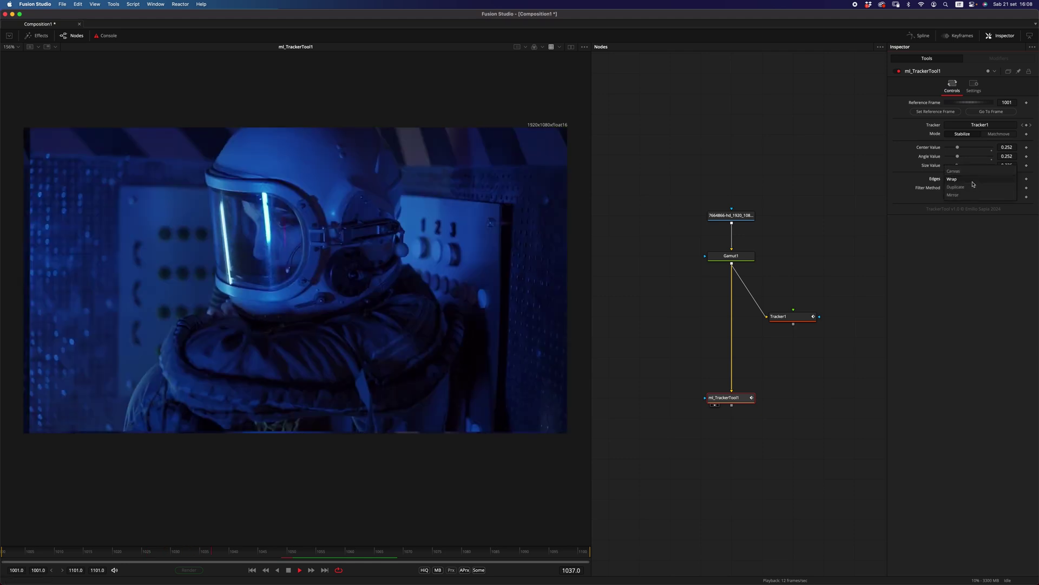
click(966, 170)
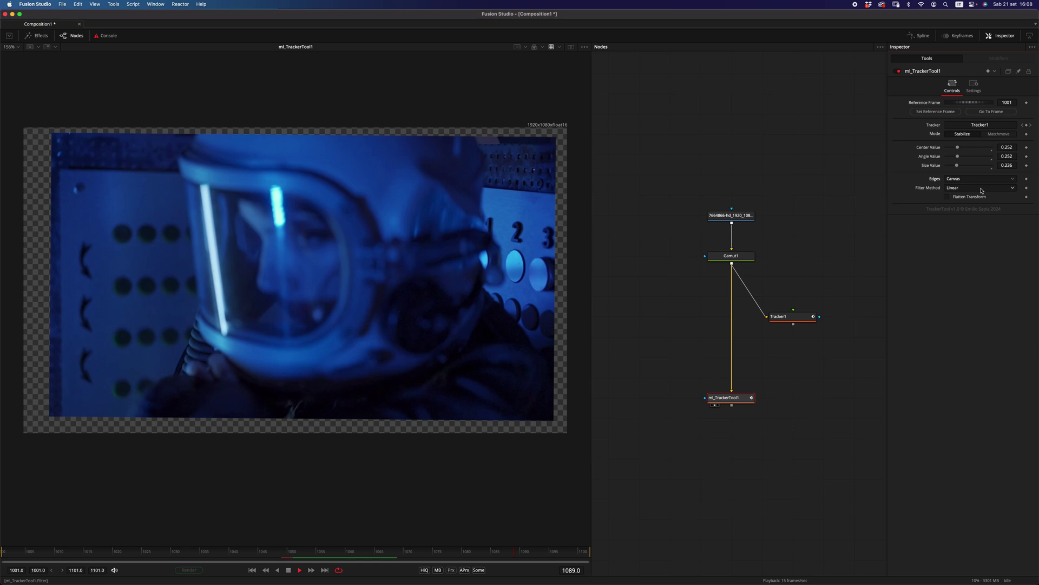
click(973, 86)
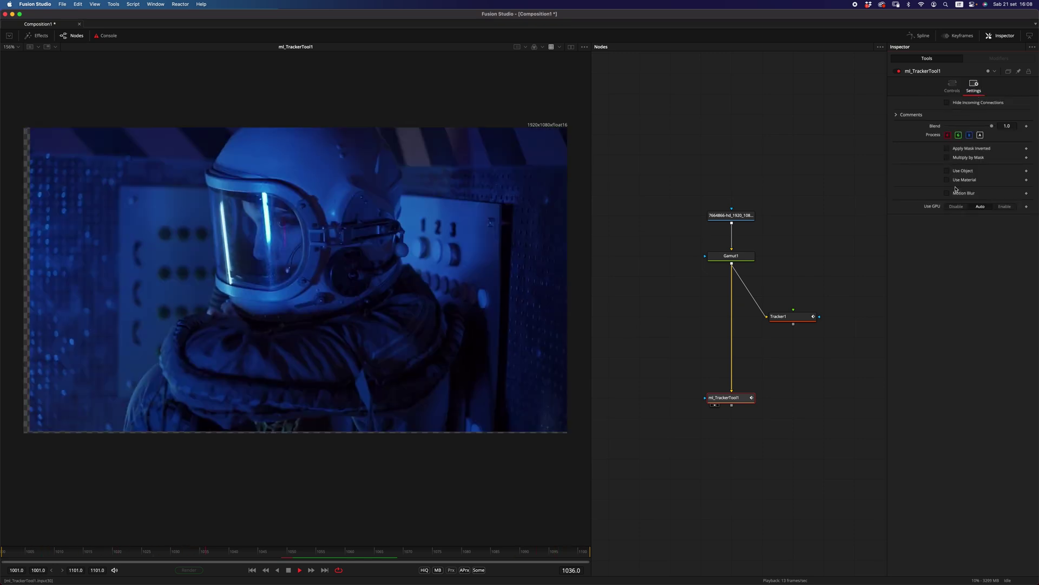
click(952, 87)
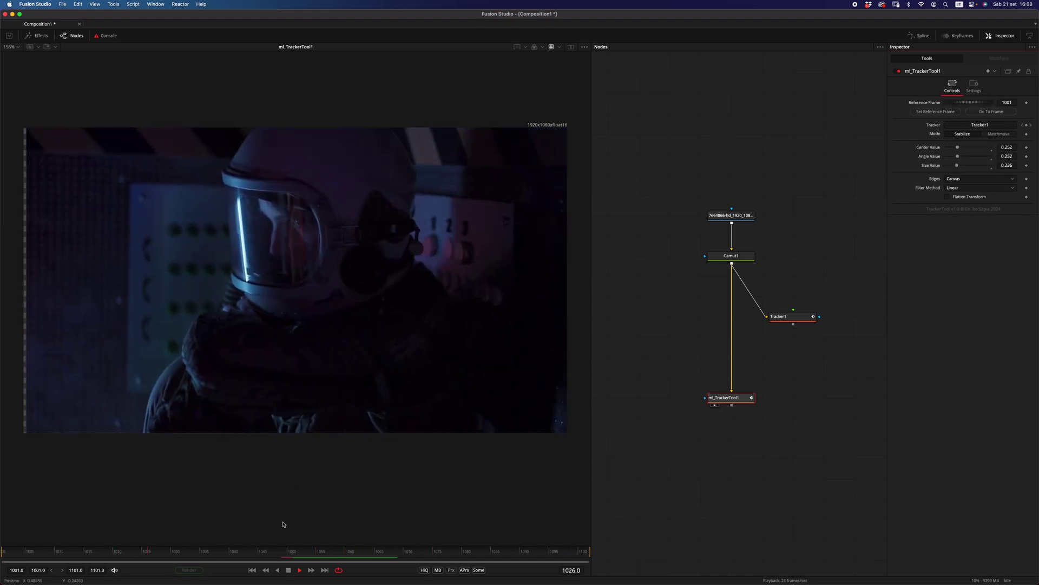
Stabilize around reference frame 1051 with the Center, Angle and Size values at 1.0, and play the clip from its start.
click(290, 572)
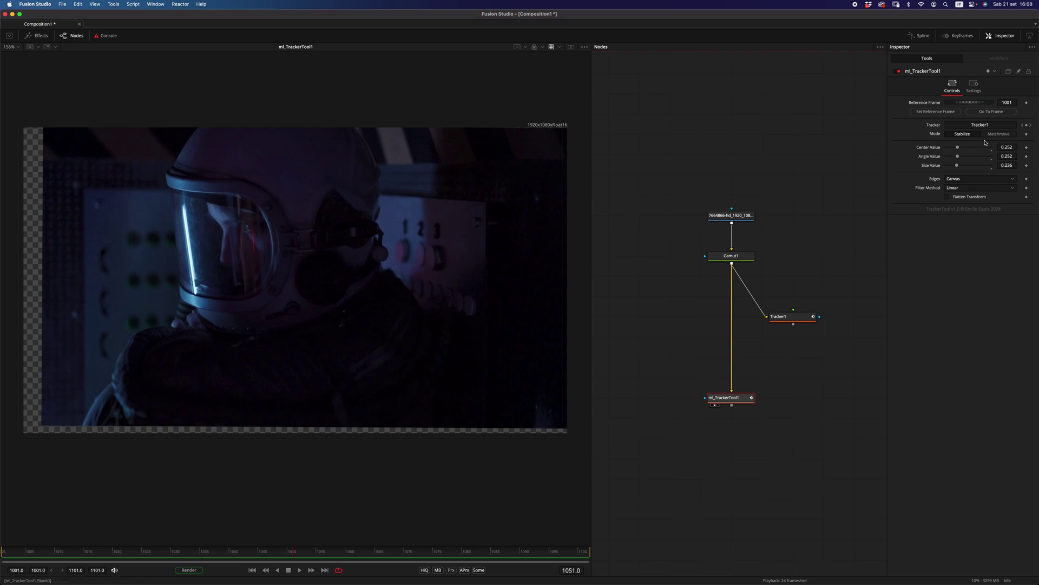
click(941, 112)
drag(958, 147, 1030, 161)
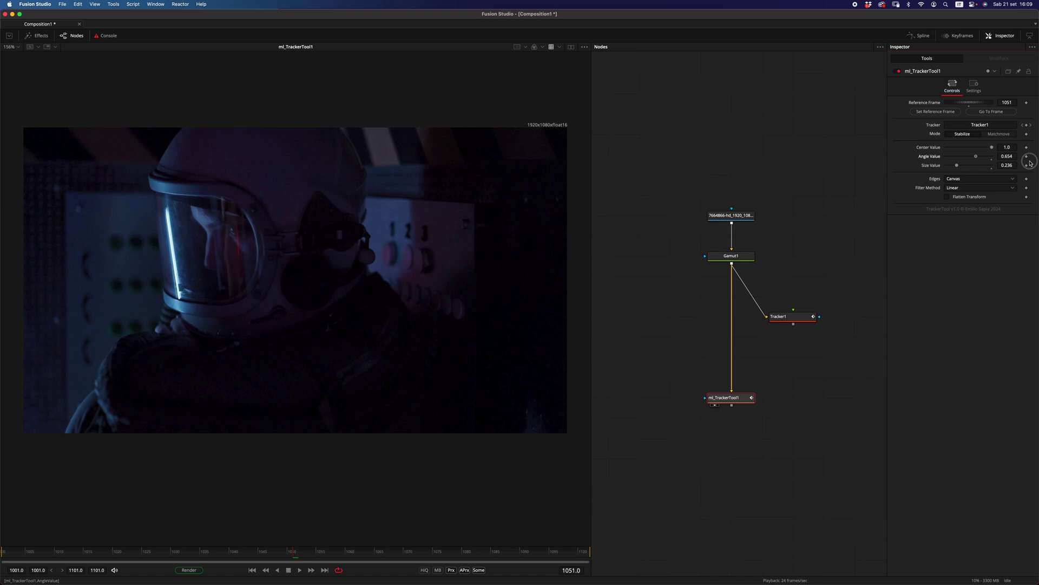
drag(957, 165, 1033, 167)
click(253, 570)
click(299, 570)
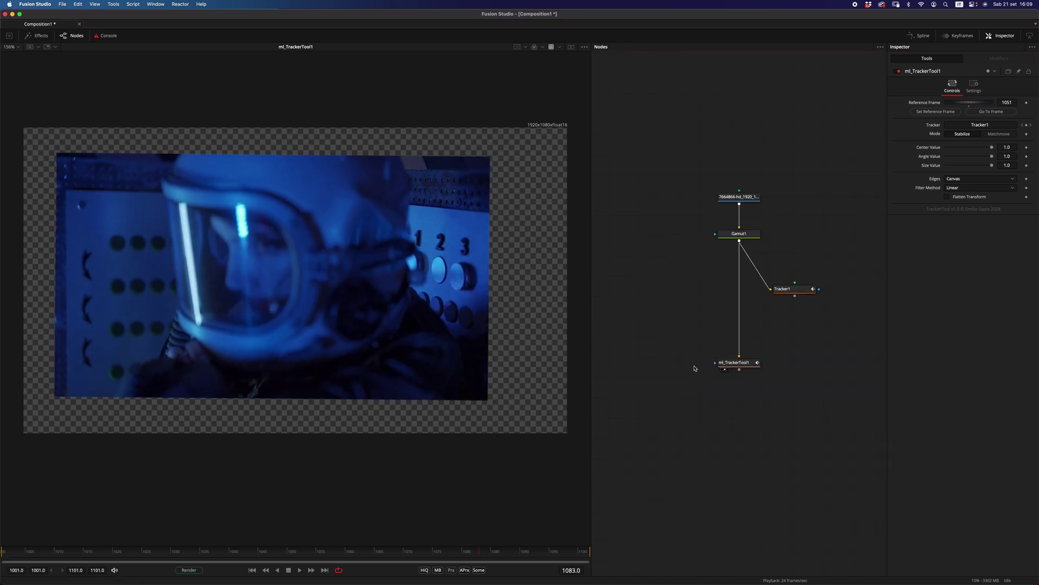
Add a Checker node, feed it into ml_TrackerTool1 and merge the tool's output over Gamut1.
key(shift+space)
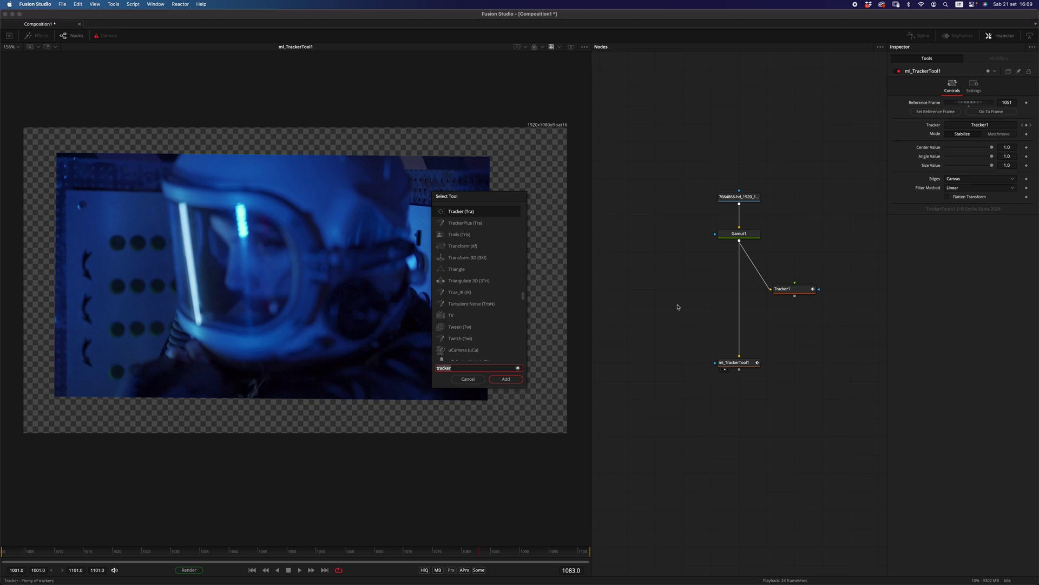
text(che)
key(Return)
drag(712, 383, 655, 363)
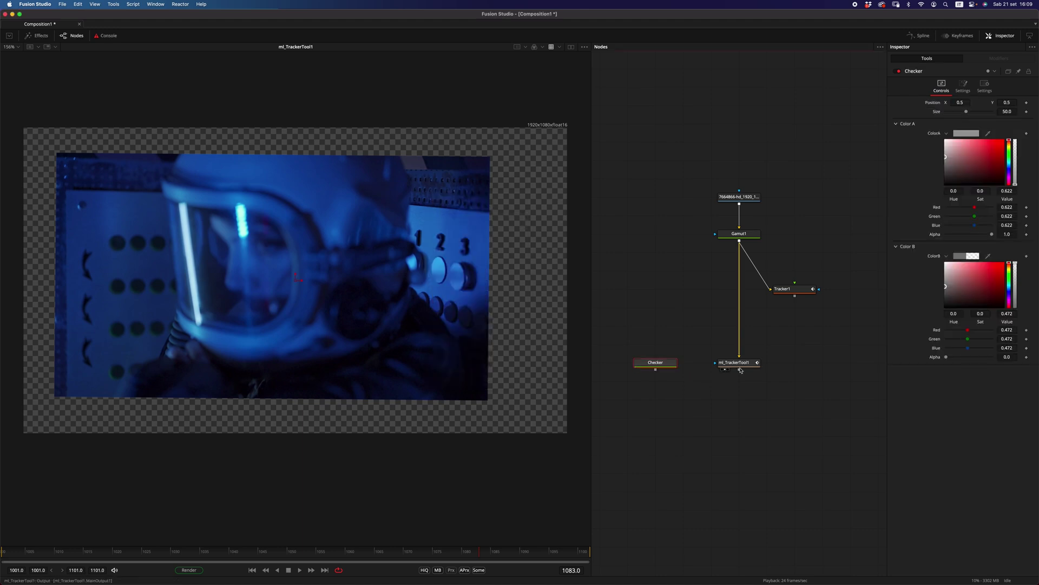
drag(739, 363, 683, 383)
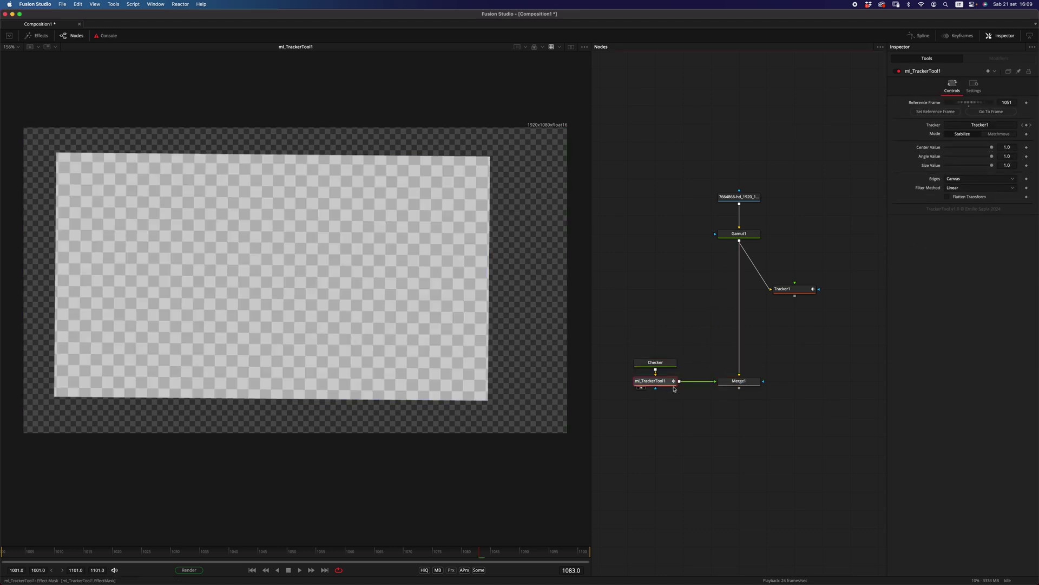
Show Merge1 in the viewer and lower its Blend so the checker overlay is semi-transparent.
drag(739, 380, 497, 441)
click(739, 380)
drag(991, 201, 947, 202)
Switch ml_TrackerTool1 to Matchmove with reference frame 1056 and play the clip from the first frame.
mouse_move(351, 554)
mouse_down()
mouse_move(278, 551)
mouse_move(332, 555)
mouse_up()
click(654, 380)
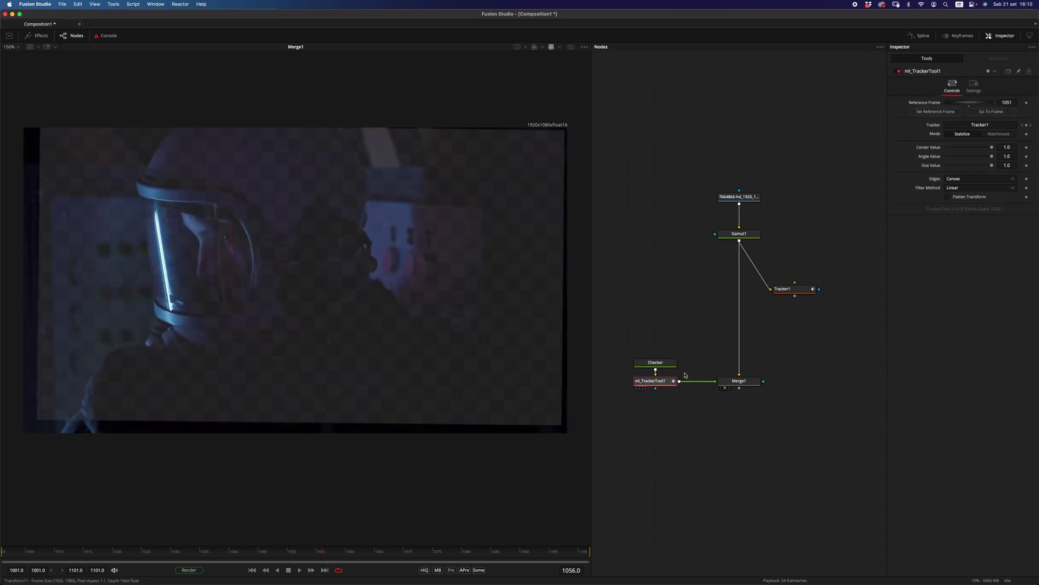
click(998, 134)
click(947, 112)
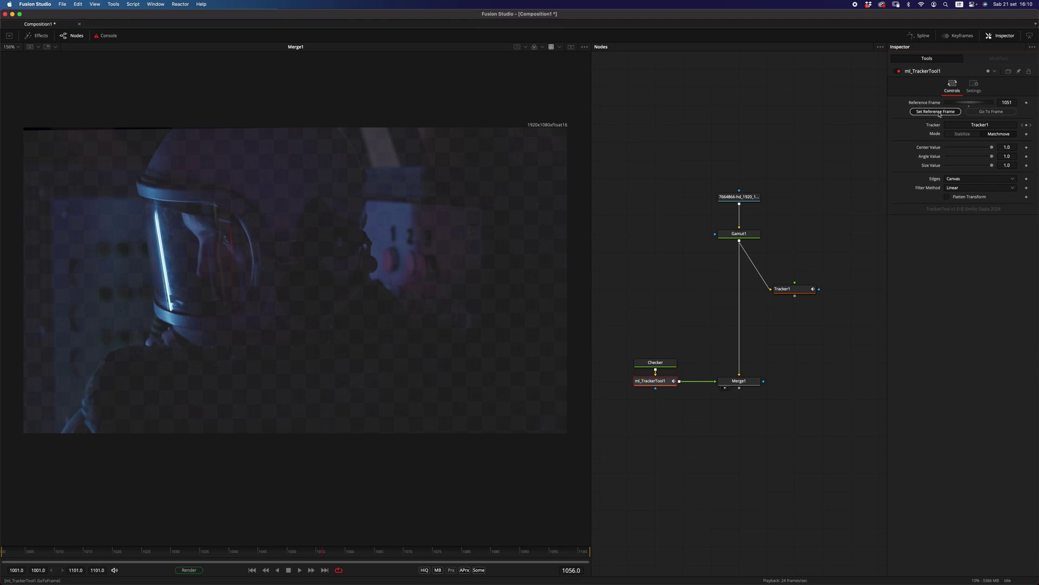
click(252, 570)
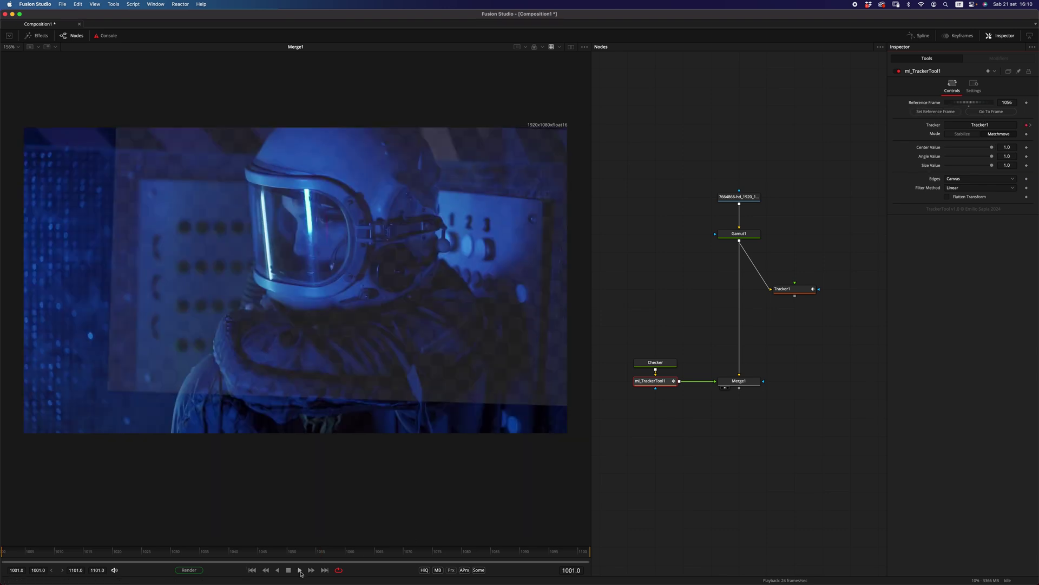
click(300, 570)
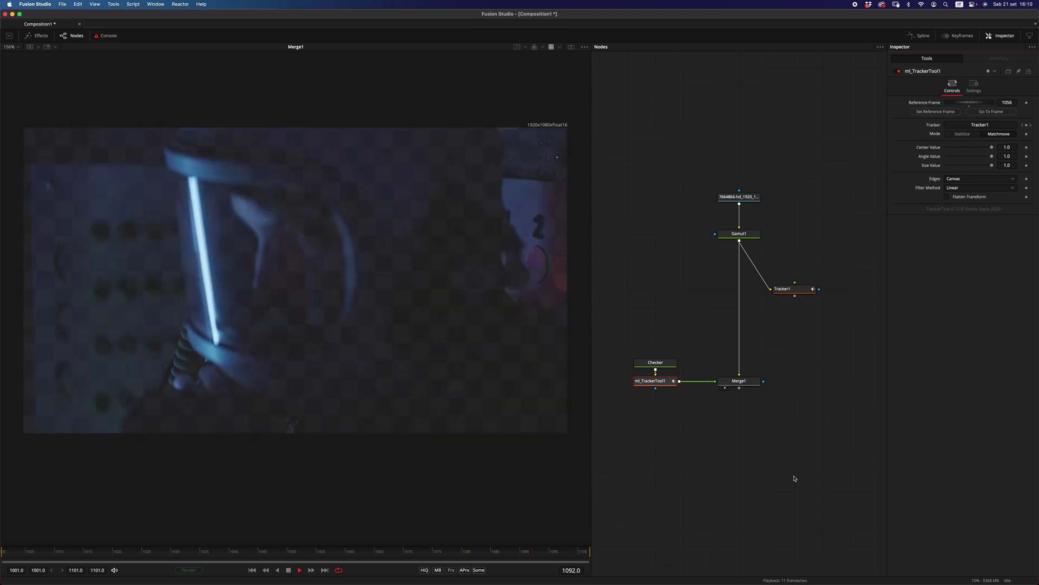
Stop playback, set the matchmove reference frame to 1012 and play the clip to check the overlay.
click(288, 570)
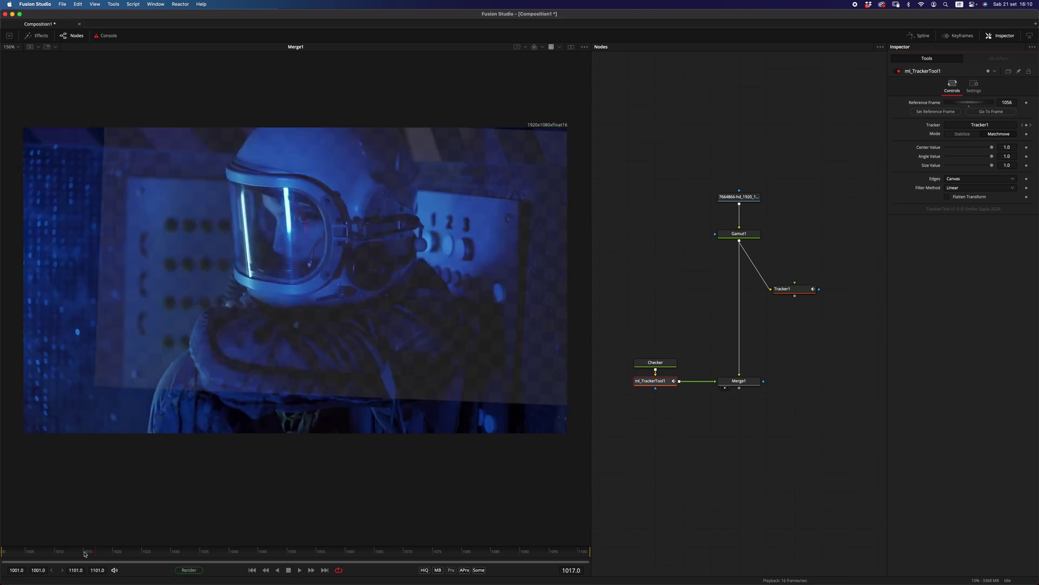
click(935, 110)
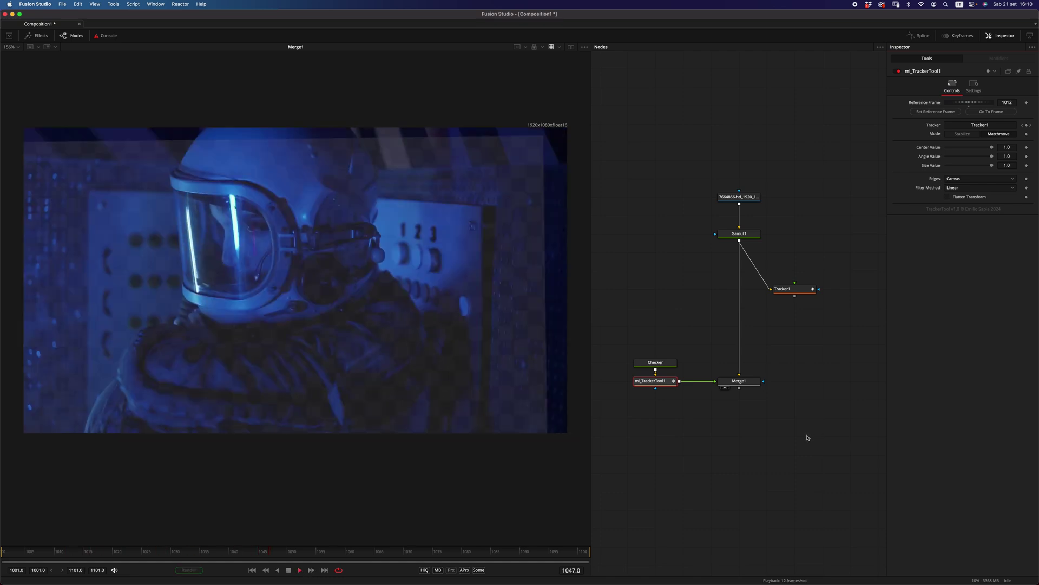
key(space)
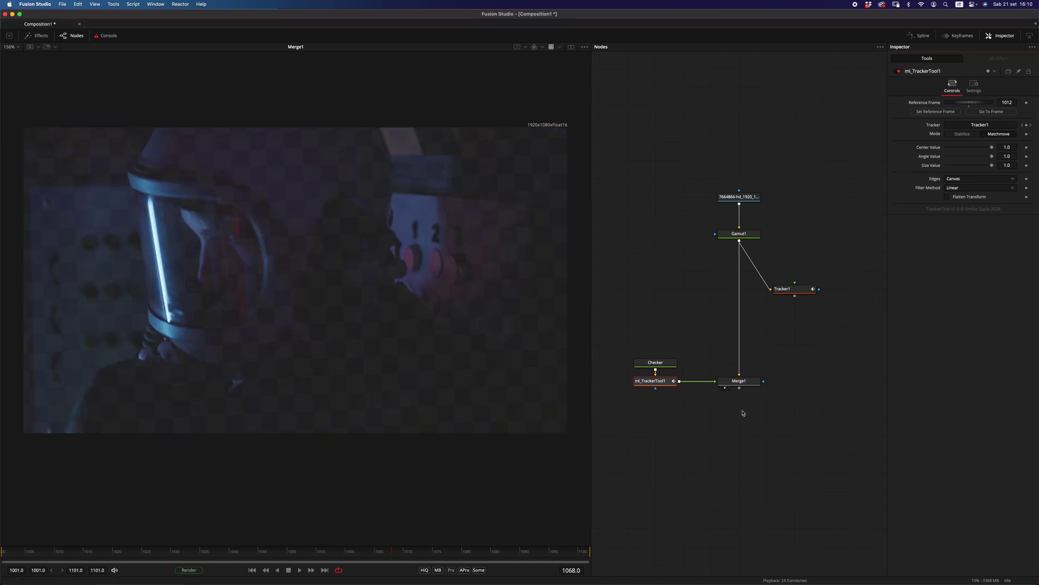
Switch to Sublime Text for the green-screen phone node setup and paste it into the composition's node flow.
scroll(661, 262, down, 5)
scroll(690, 304, down, 3)
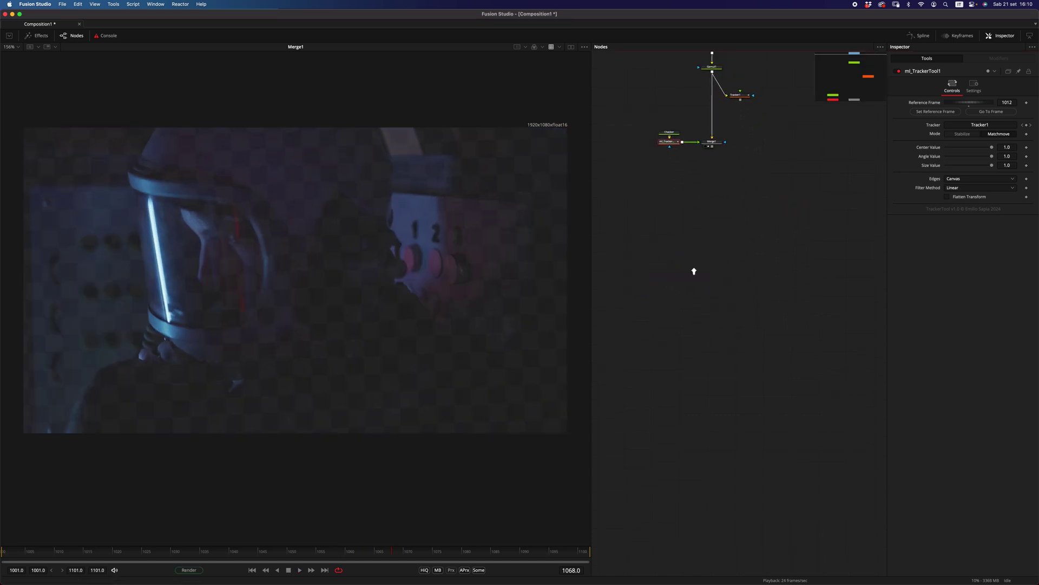
key(super+Tab)
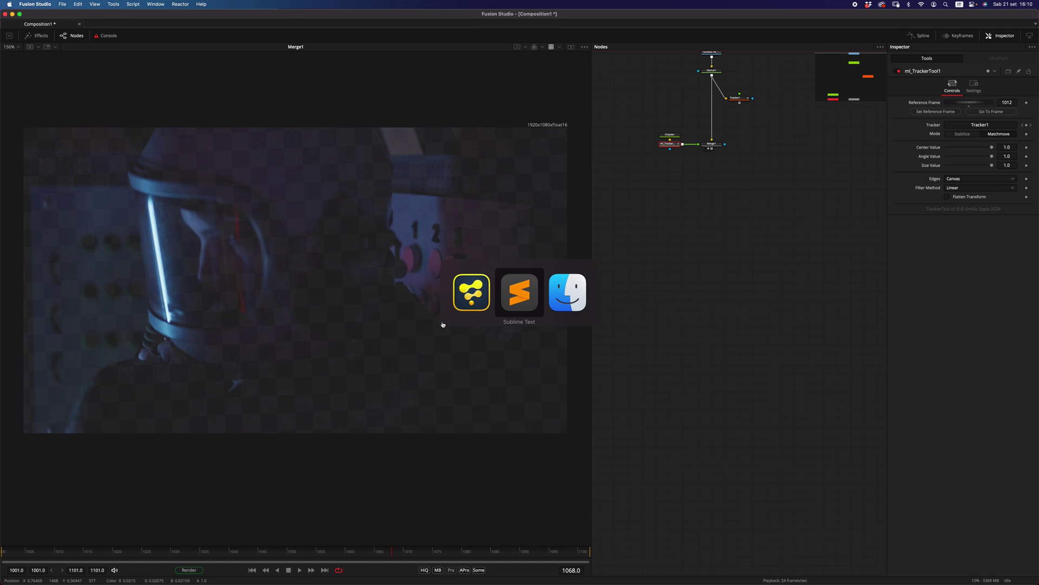
key(super+Tab)
scroll(715, 376, down, 2)
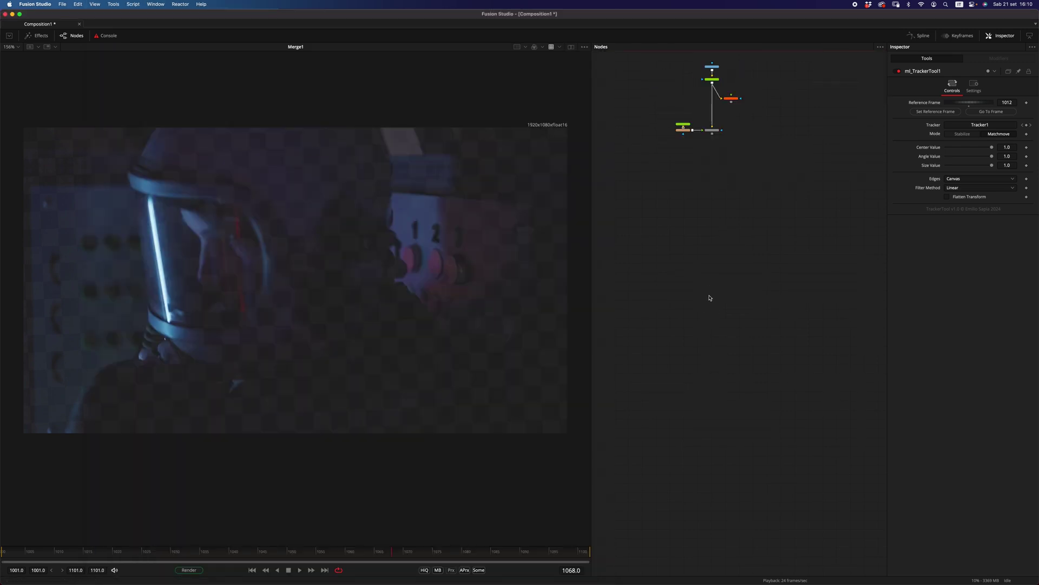
key(super+v)
Show the phone clip's Gamut1_3 node in the viewer and go to the first frame, 1001.
drag(713, 151, 295, 357)
click(787, 206)
scroll(768, 243, up, 3)
click(252, 570)
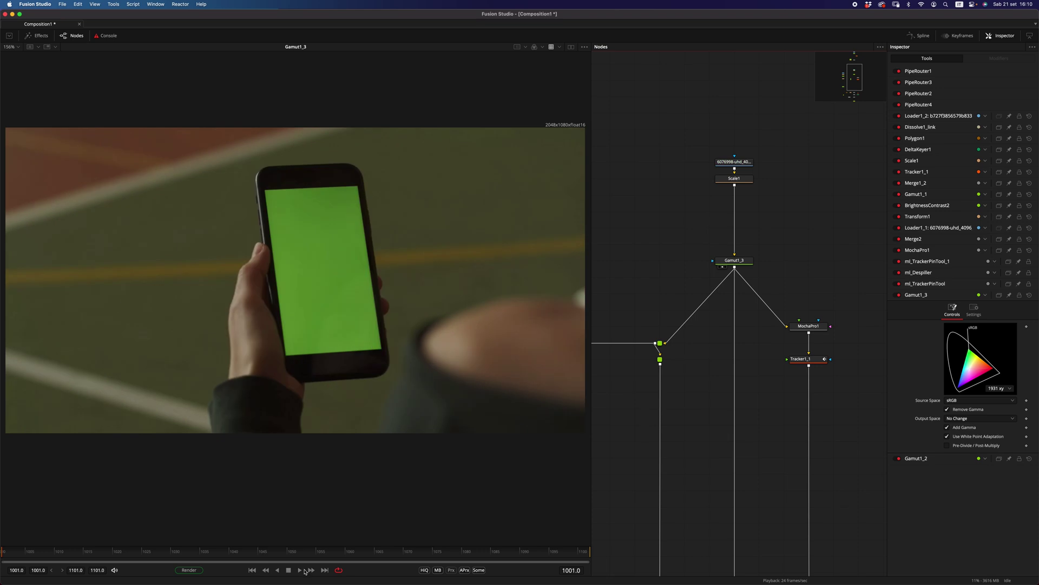
Play the phone clip, return to frame 1001, and examine the MochaPro1 and Tracker1_1 nodes.
click(301, 570)
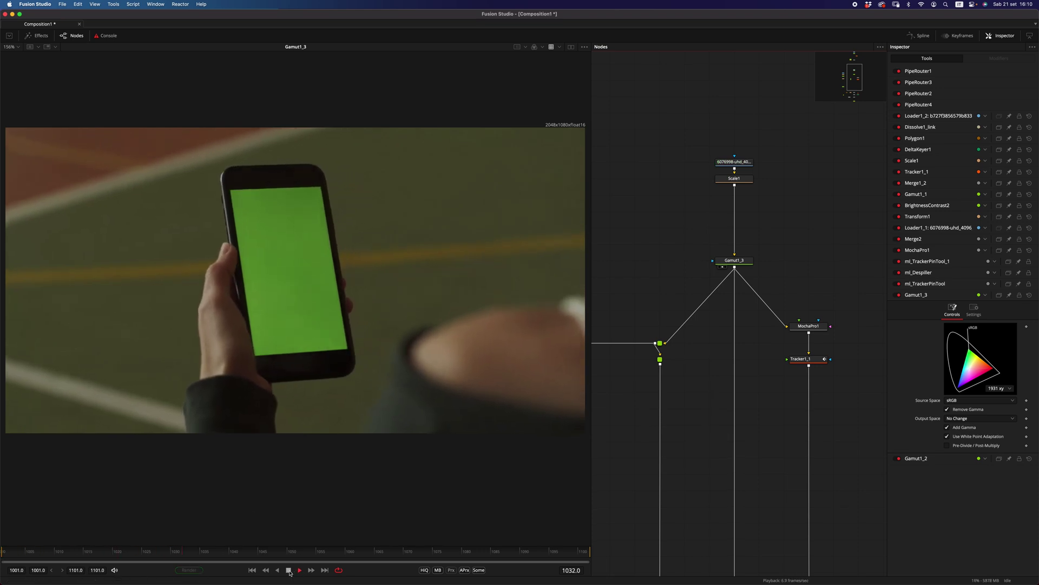
click(252, 569)
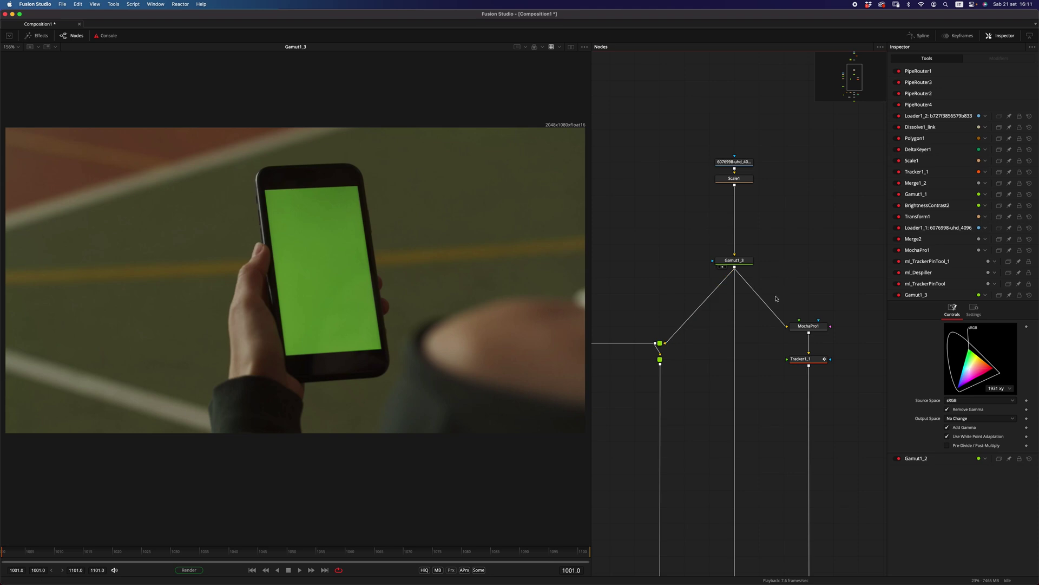
scroll(774, 271, down, 3)
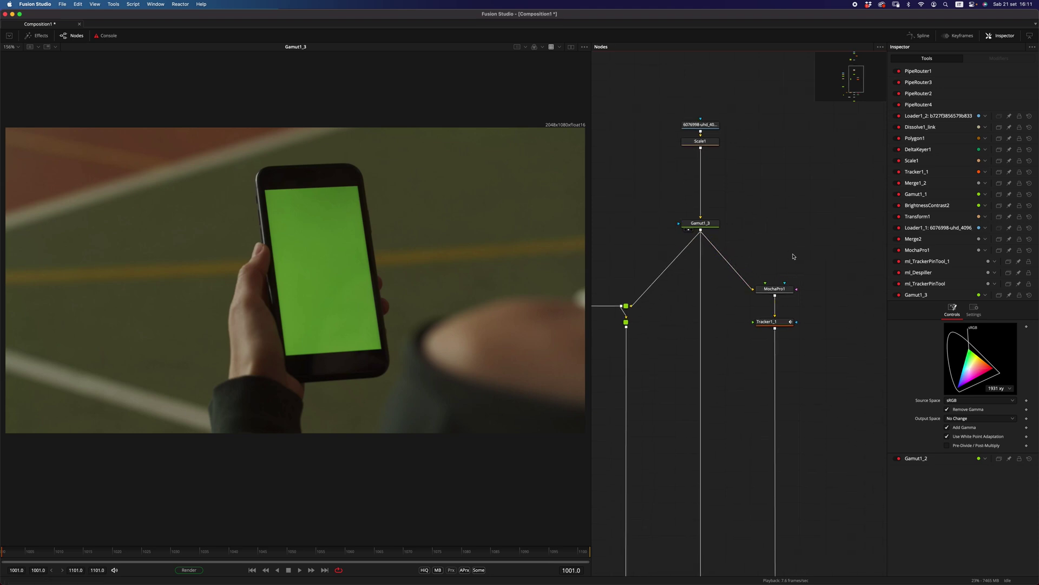
click(774, 288)
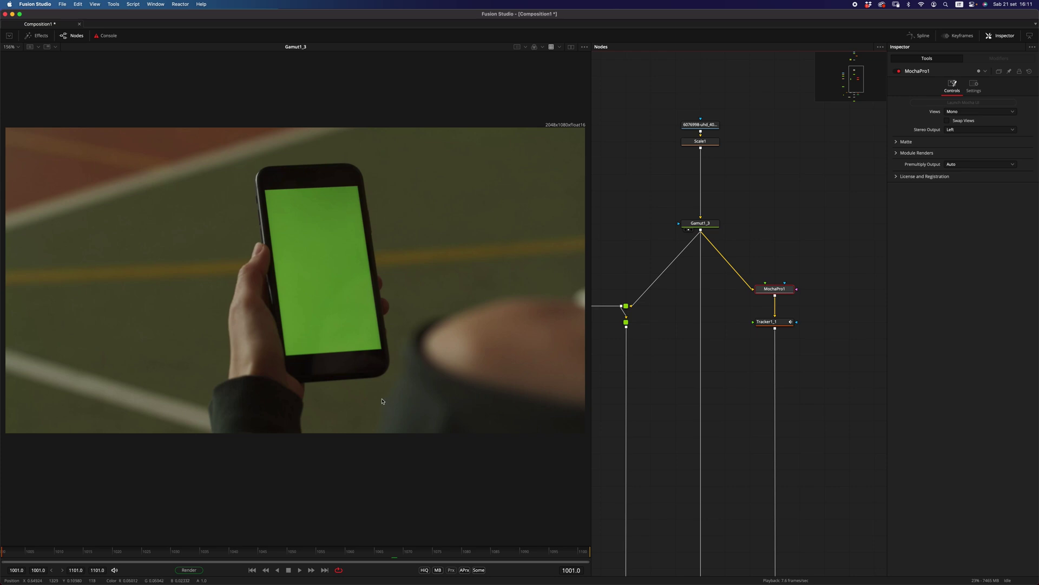
click(774, 324)
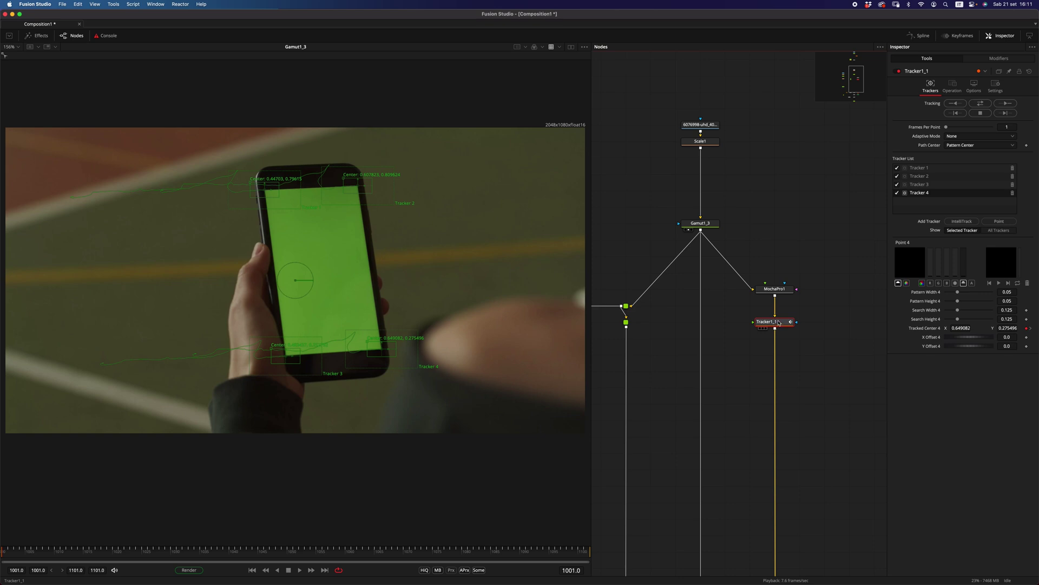
scroll(760, 283, down, 3)
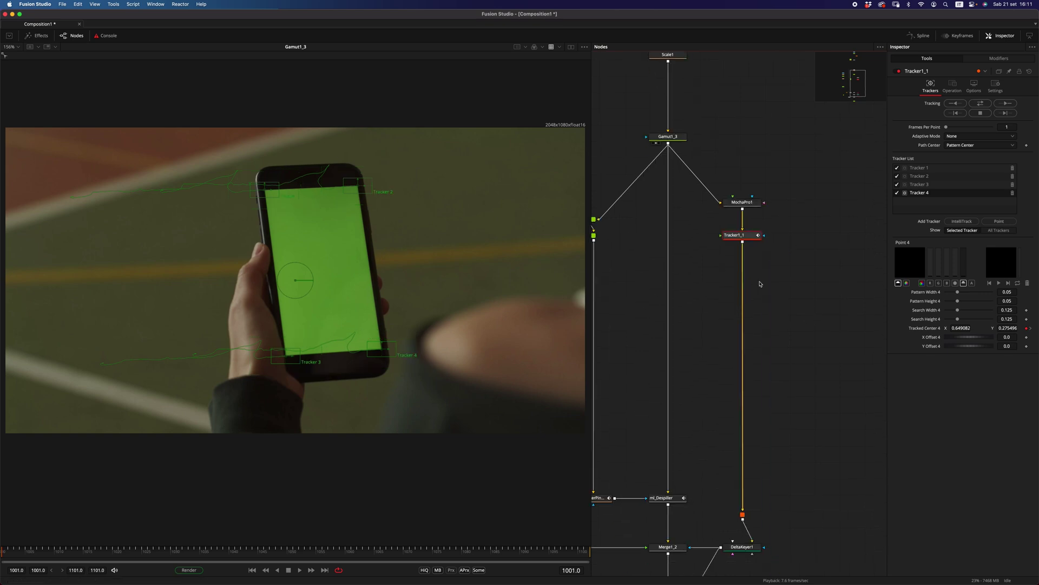
Add a Checkerplate Pattern node beside Tracker1_1 and connect its output to the tracker's foreground input.
click(800, 338)
key(shift+space)
text(ch)
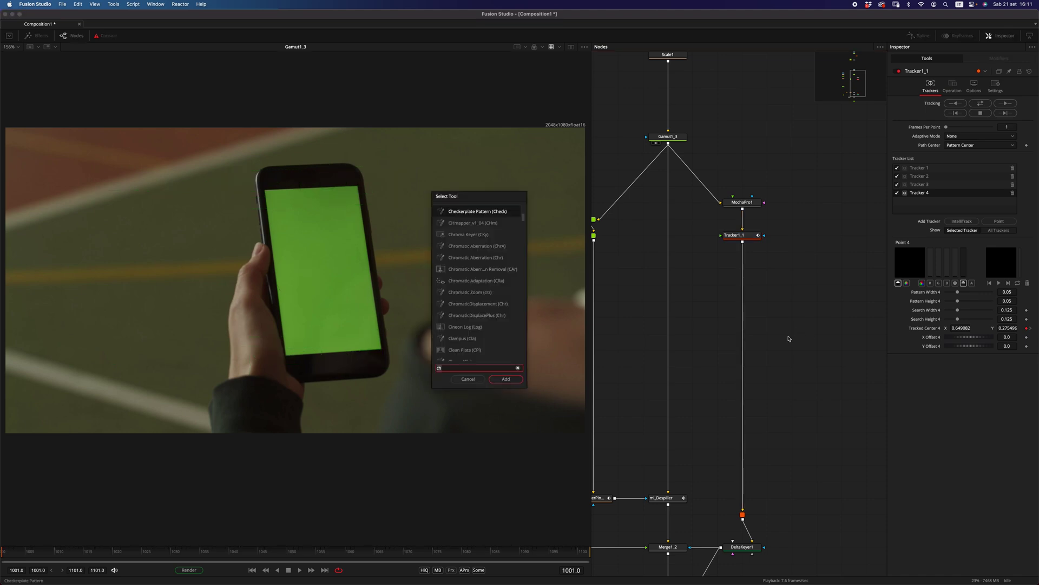
key(Return)
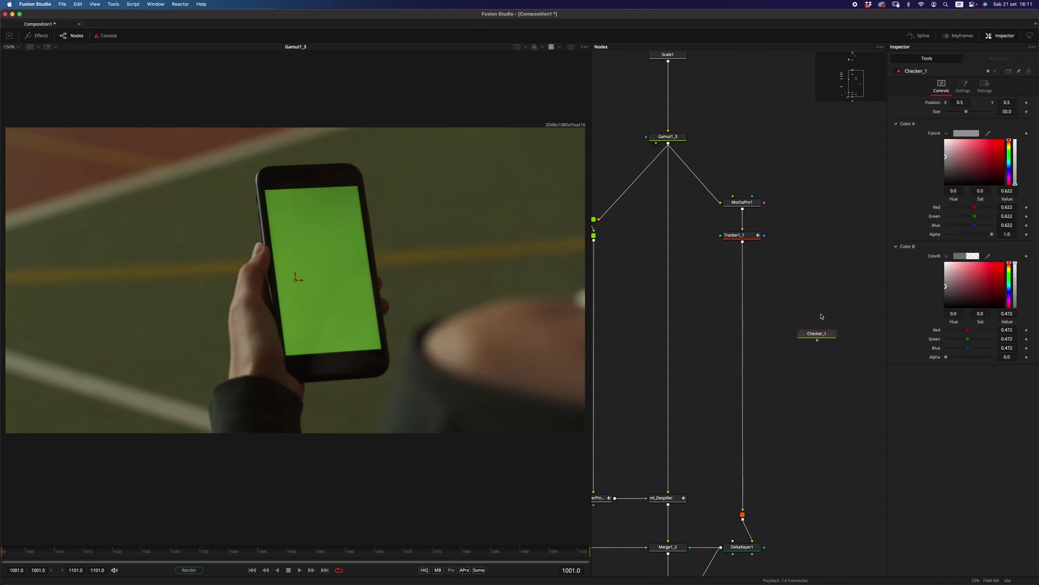
drag(817, 333, 742, 238)
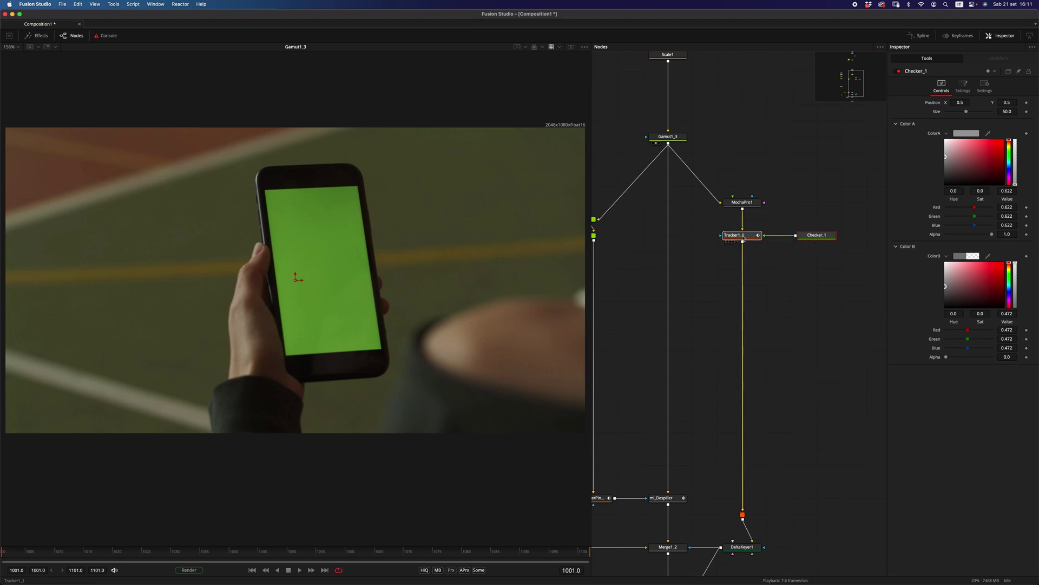
Show Tracker1_1 in the viewer and set its operation to Corner Positioning to pin the checkerboard onto the phone screen.
click(742, 239)
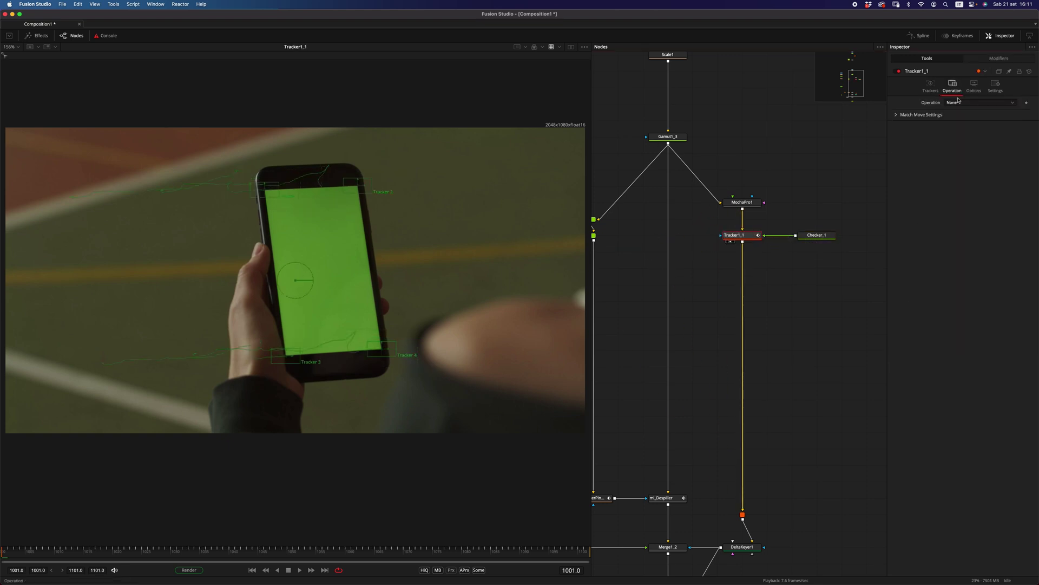
click(958, 100)
click(972, 121)
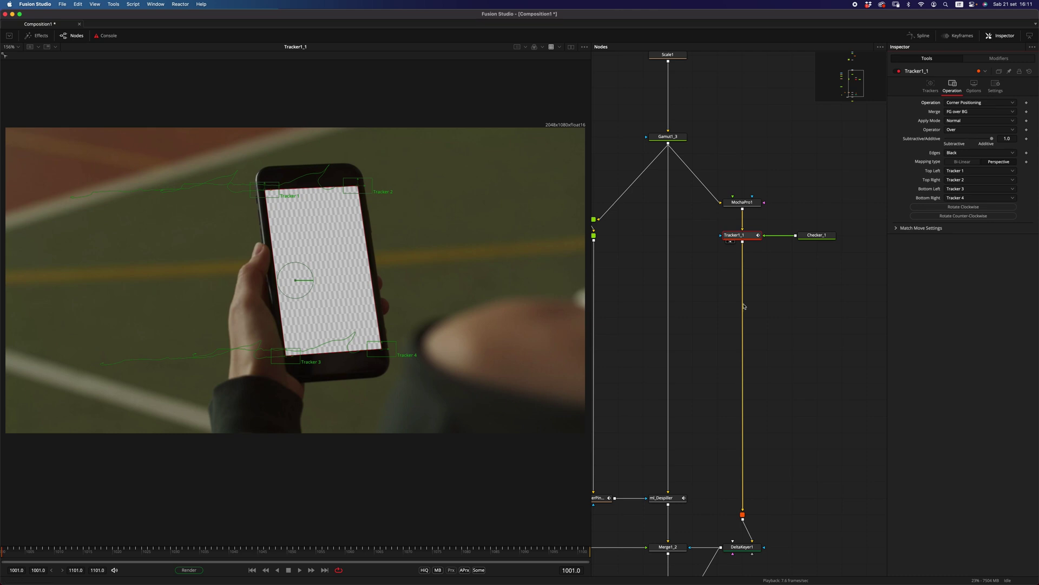
click(743, 306)
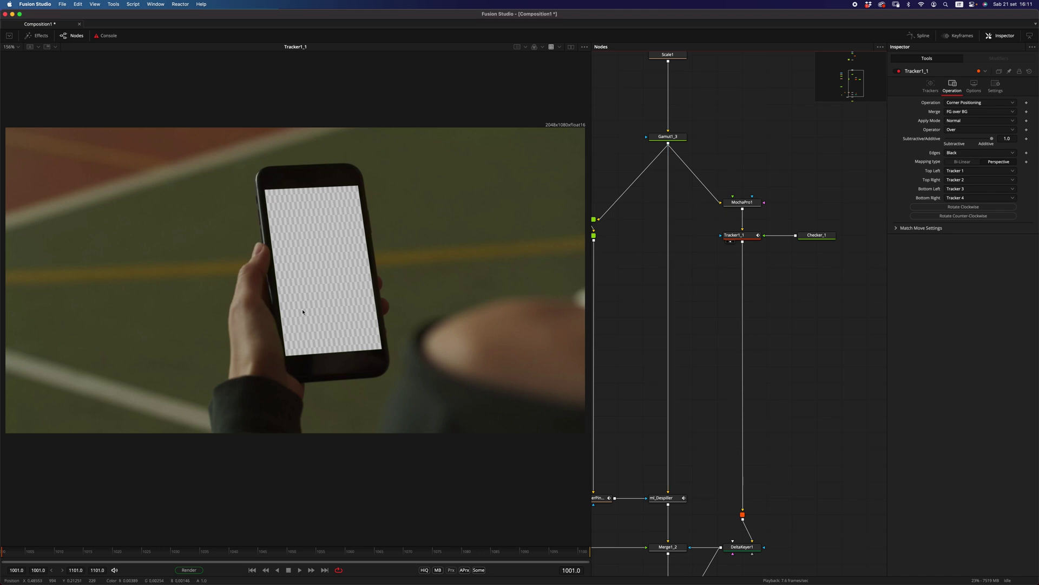
Disconnect the checkerboard from Tracker1_1 and set the tracker's operation back to None.
click(736, 234)
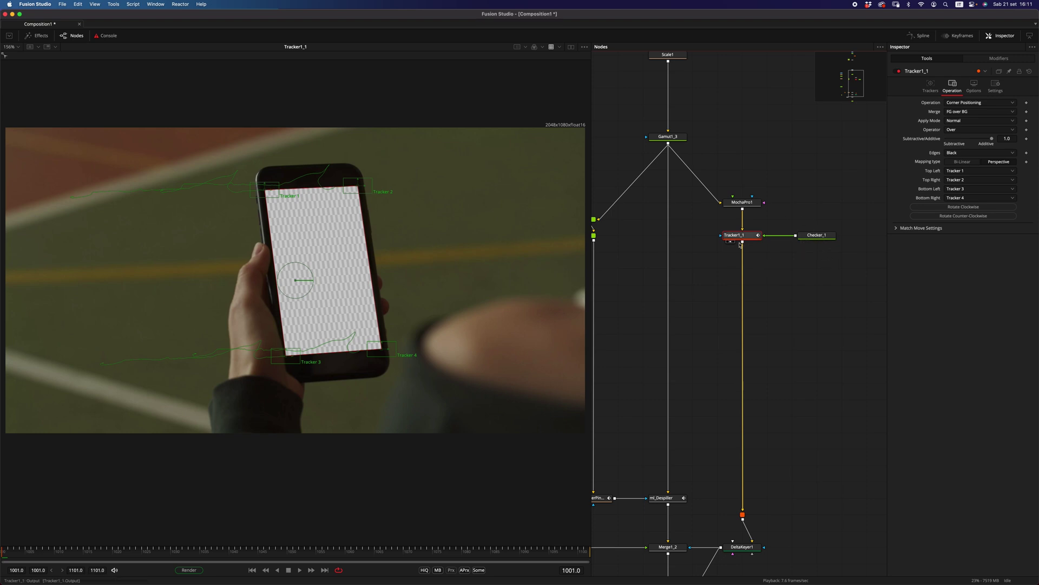
drag(805, 239, 830, 255)
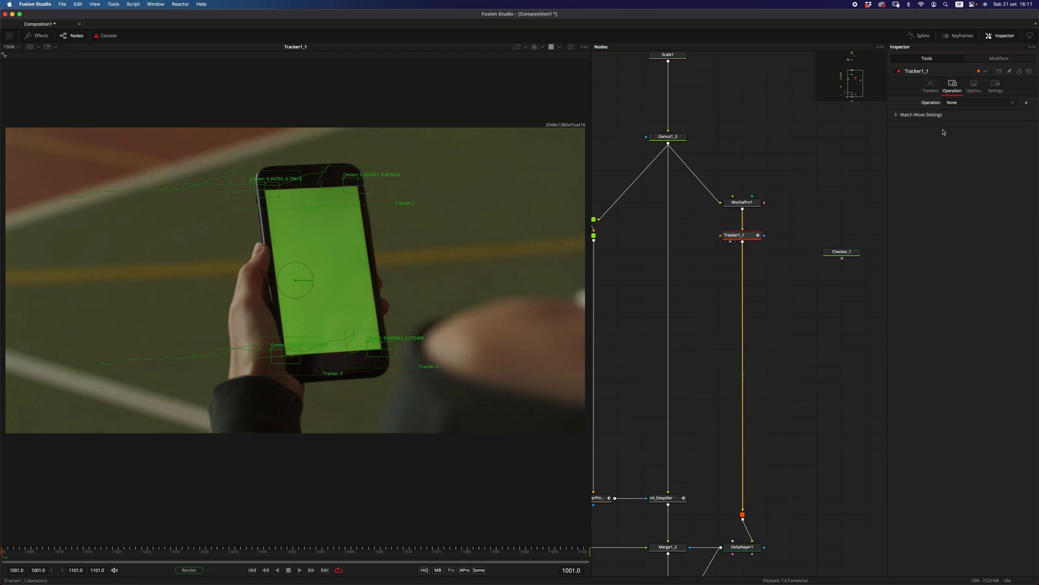
click(835, 256)
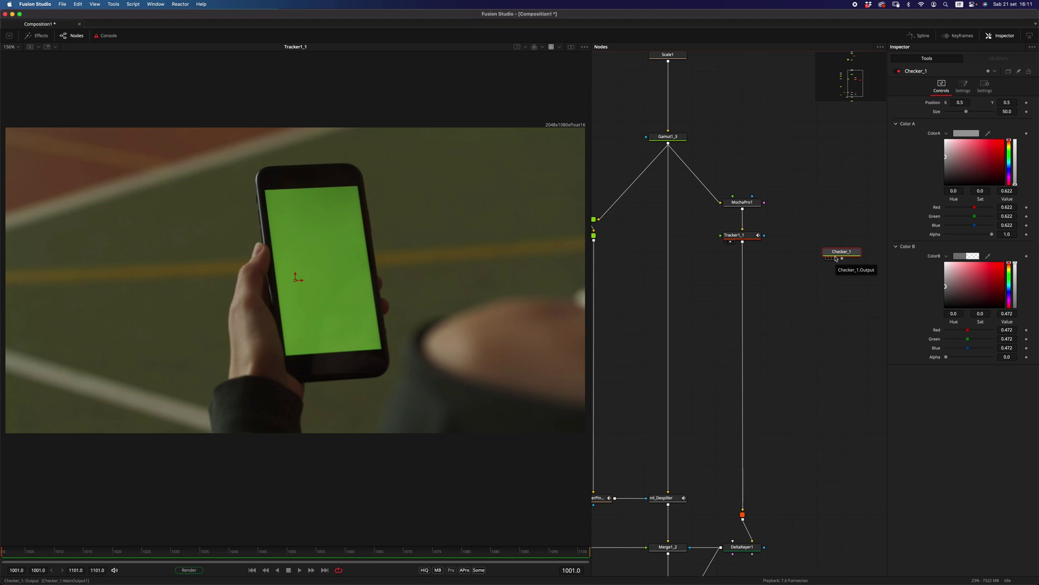
click(788, 348)
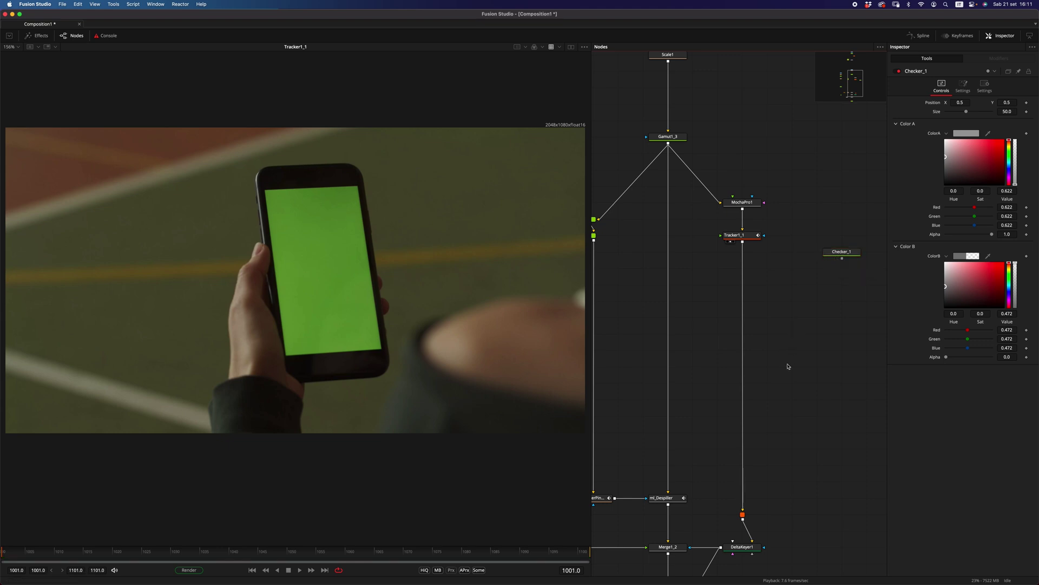
key(shift+space)
text(trac)
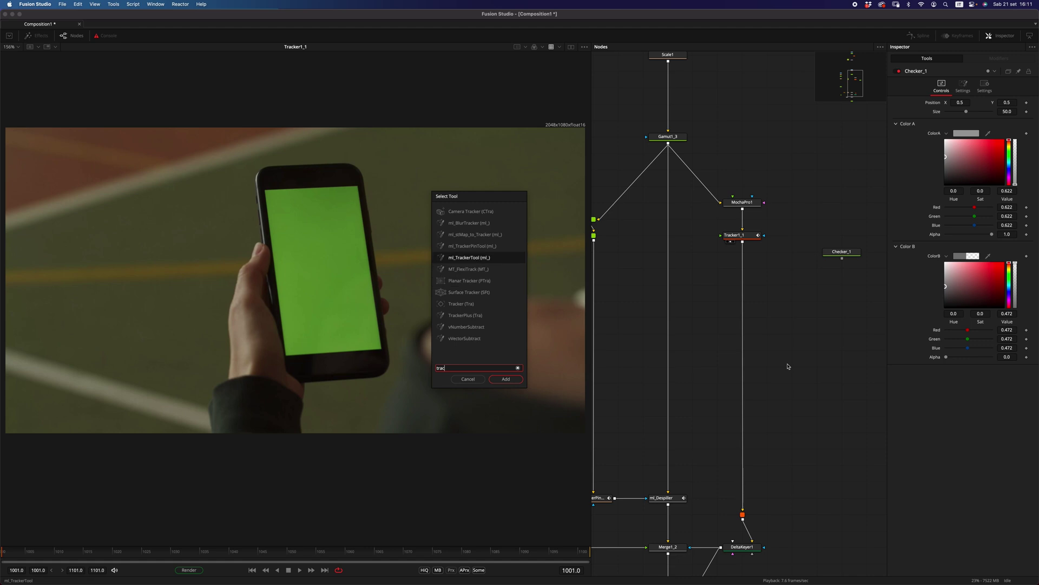
key(Return)
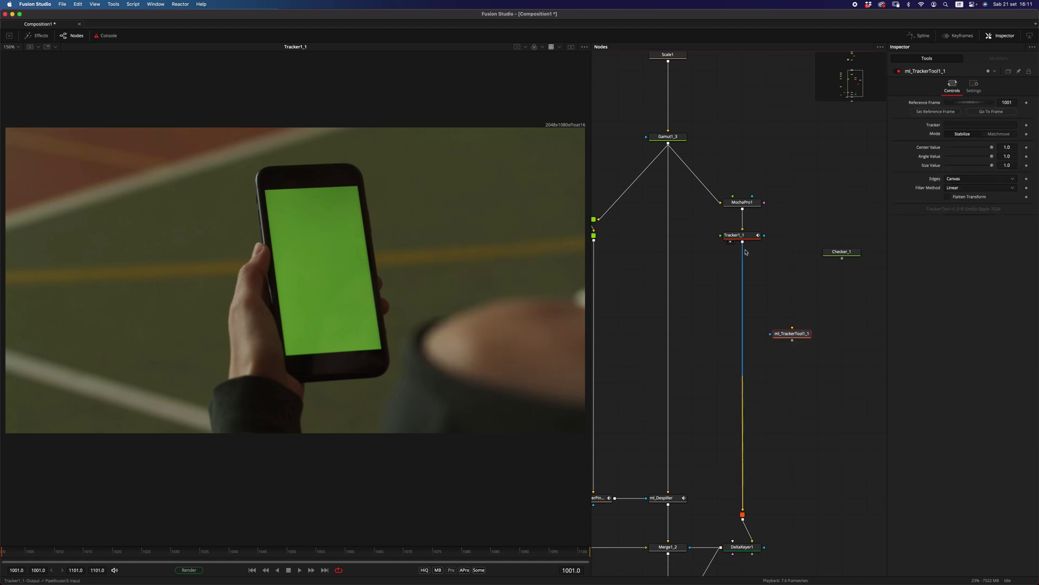
drag(742, 242, 838, 336)
drag(842, 259, 818, 327)
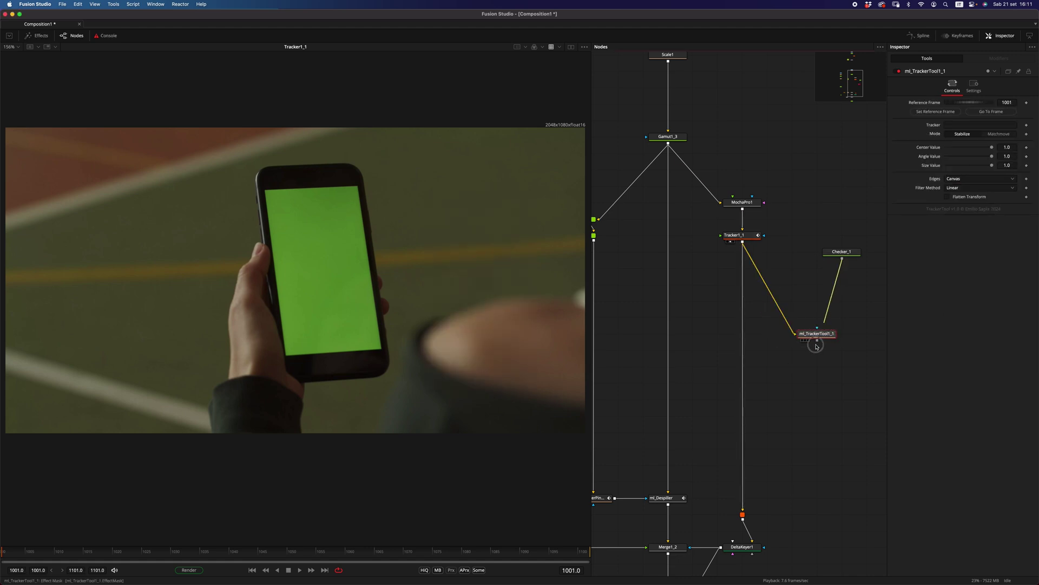
key(super+z)
key(super+z)
key(super+z)
key(super+z)
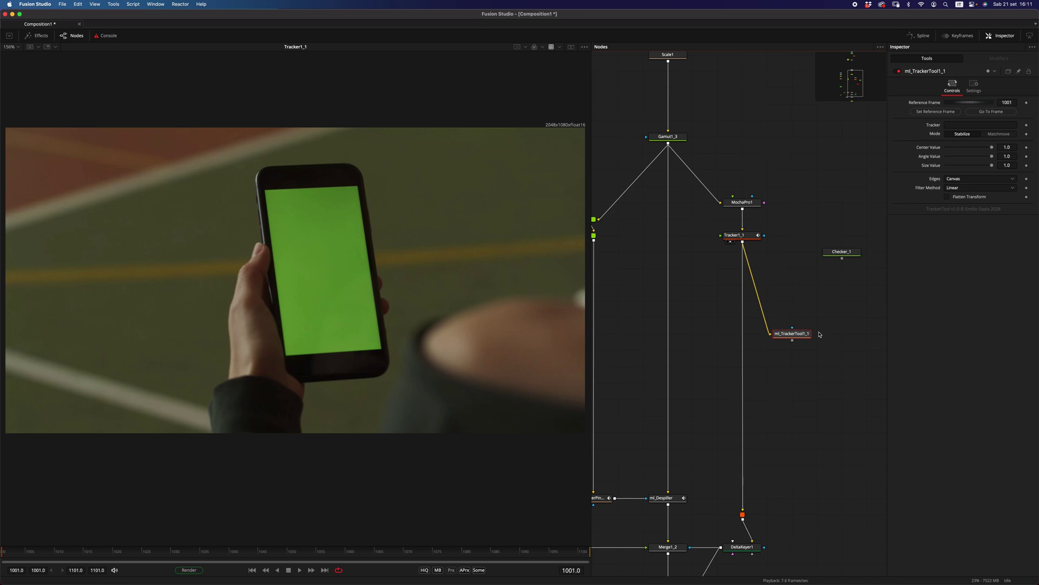
Add an ml_TrackerPinTool node and connect the outputs of Tracker1_1 and the checkerboard to it.
key(shift+space)
text(tracker)
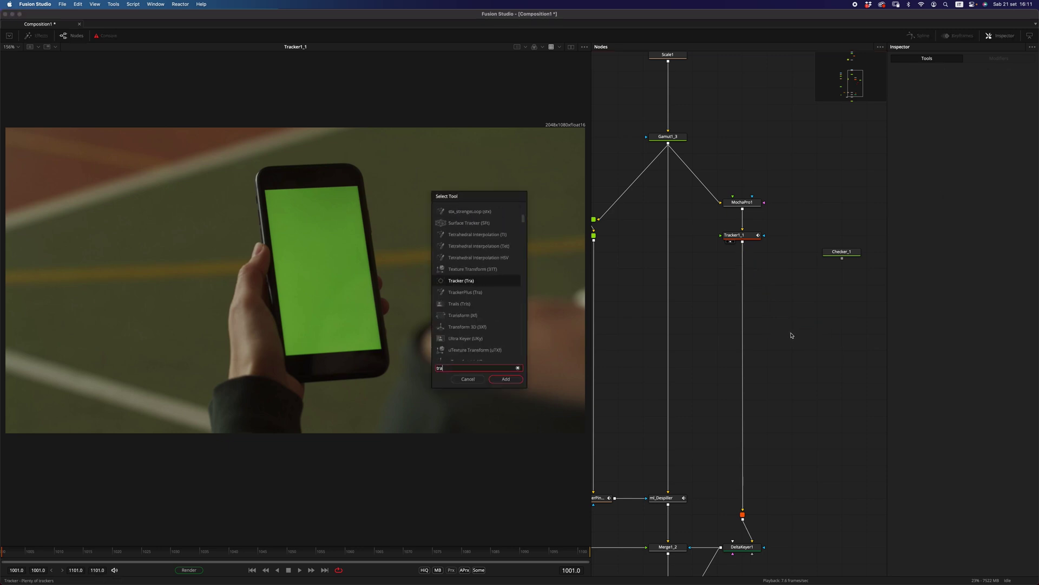
key(Up)
key(Up)
key(Up)
key(Up)
key(Return)
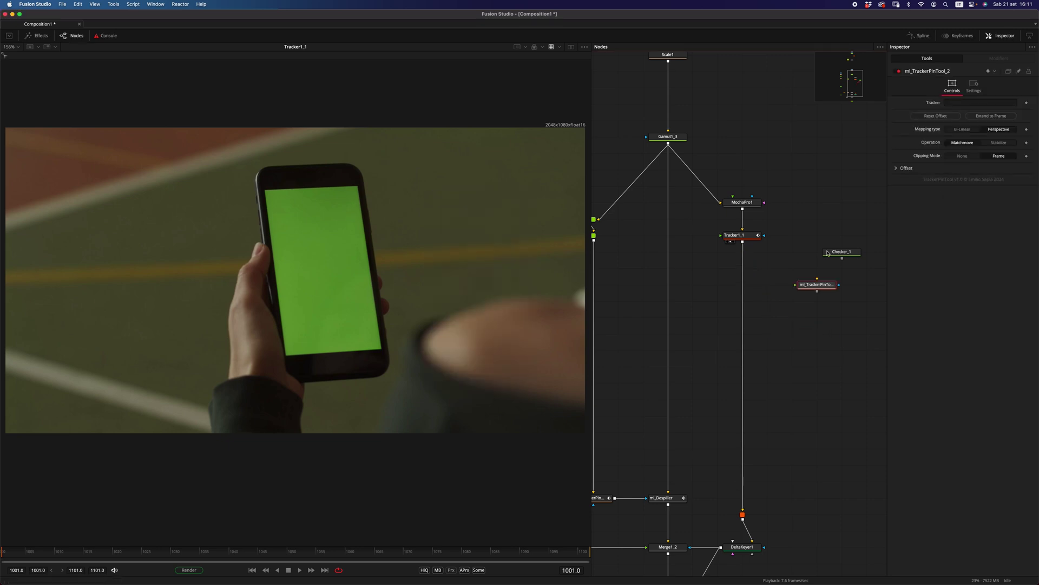
drag(742, 242, 822, 317)
drag(842, 258, 818, 319)
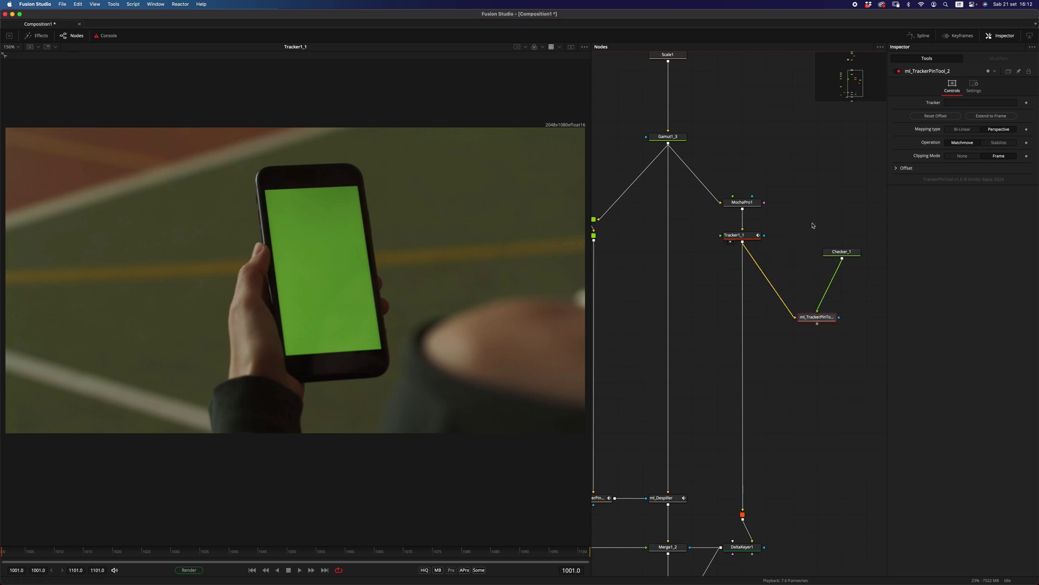
Assign Tracker1_1 as the new pin tool's tracker and show the pin tool's result in the viewer.
drag(751, 237, 970, 103)
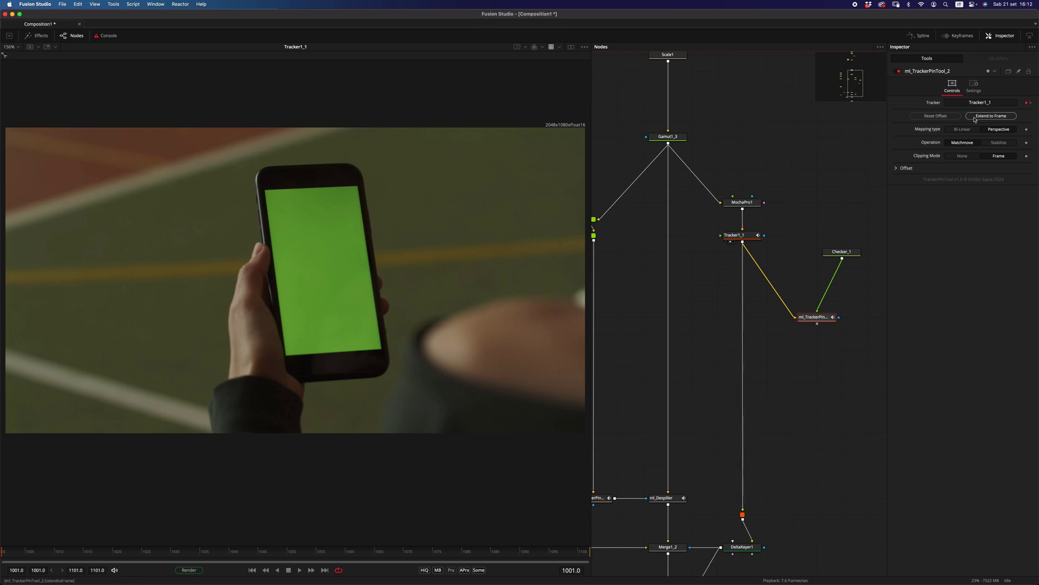
click(933, 118)
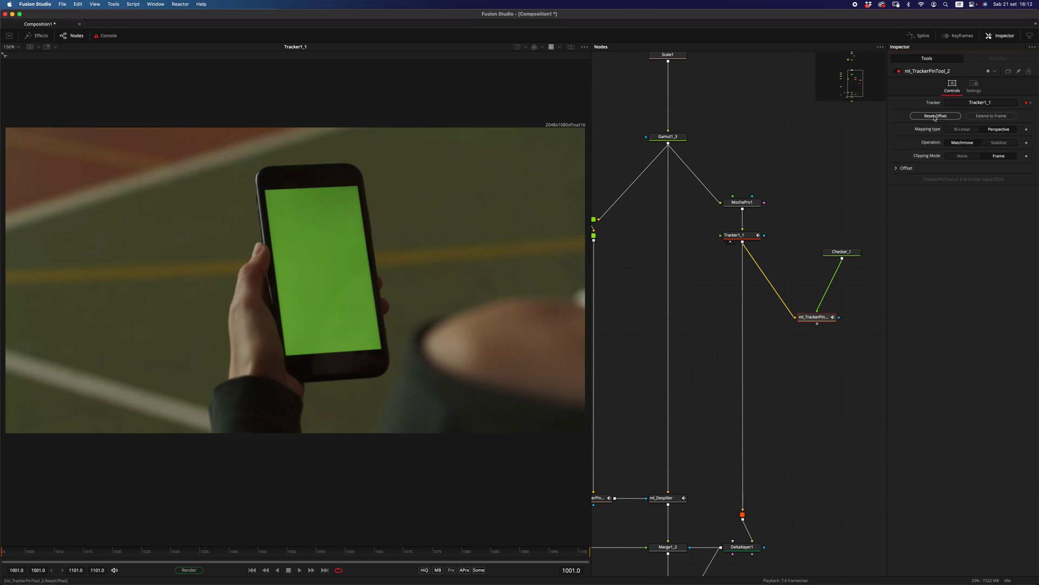
click(934, 118)
key(1)
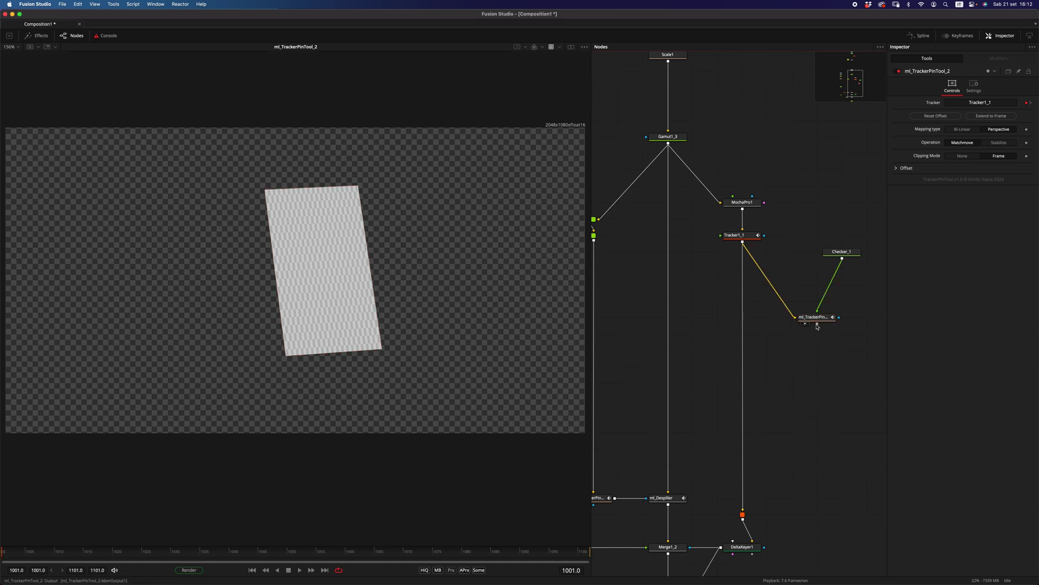
Merge the pinned checkerboard over Tracker1_1's output, view the merge, and align the merge, pin tool and checkerboard in a row.
drag(816, 324, 738, 241)
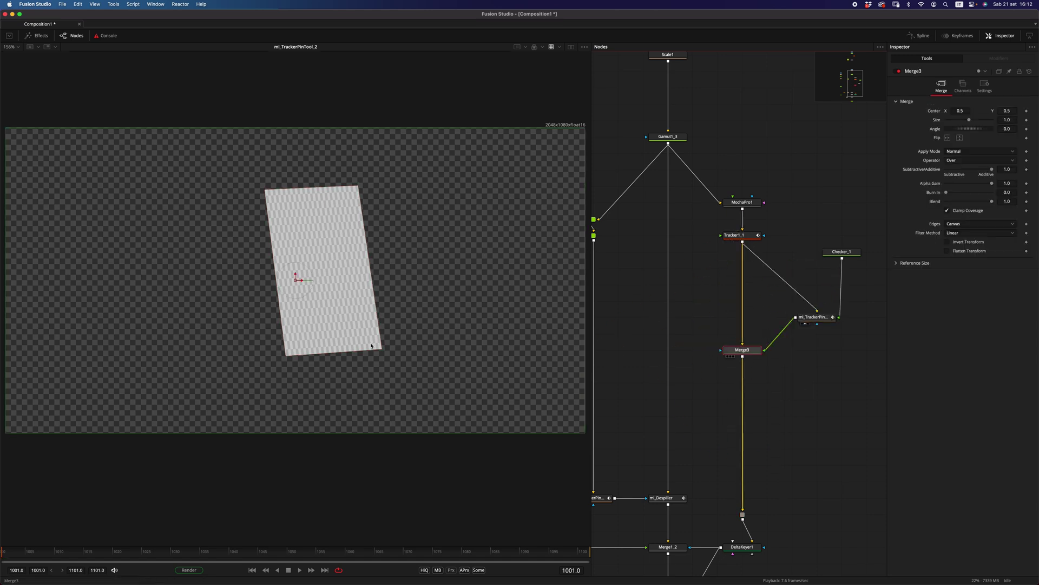
key(1)
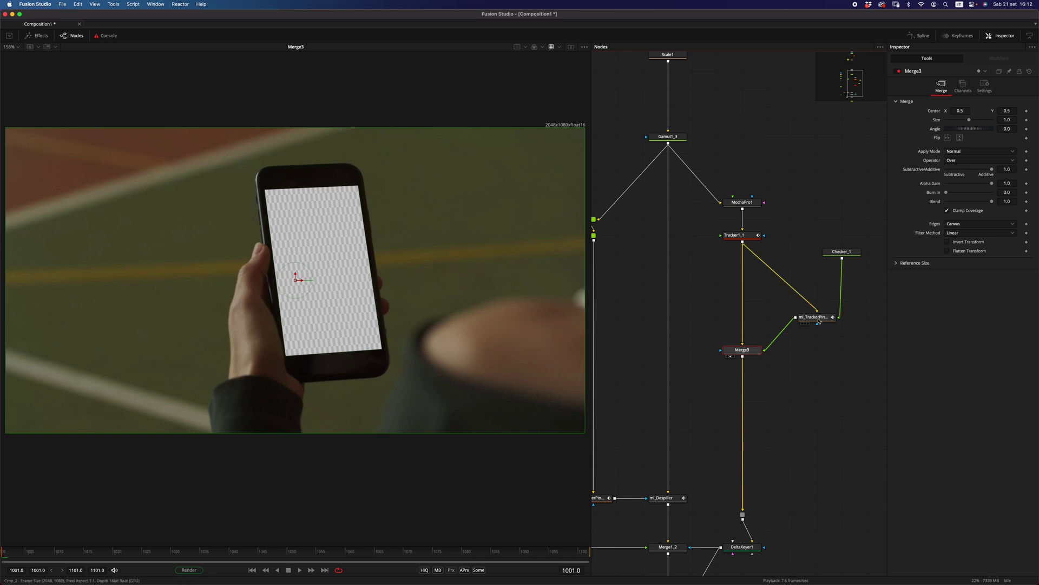
drag(848, 253, 872, 319)
drag(787, 366, 696, 285)
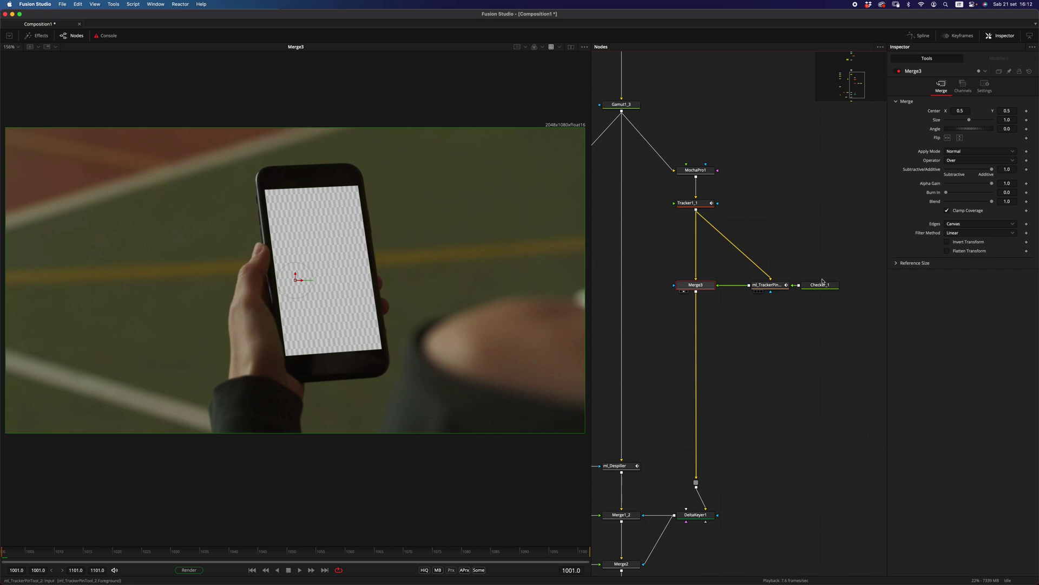
drag(819, 284, 845, 285)
Examine the pin tool's corner offset controls and the settings of the checkerboard feeding it.
click(781, 288)
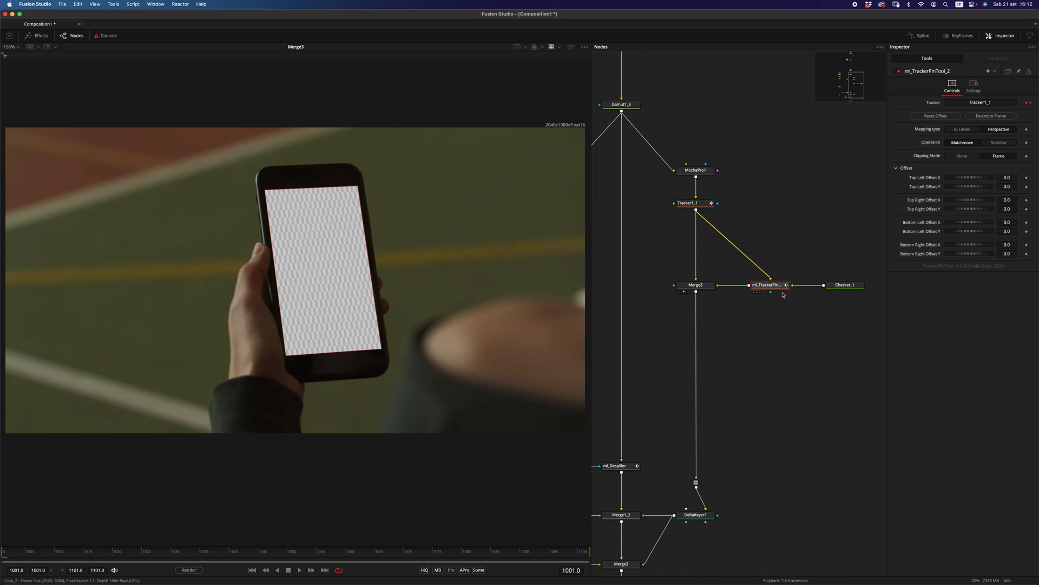
click(845, 288)
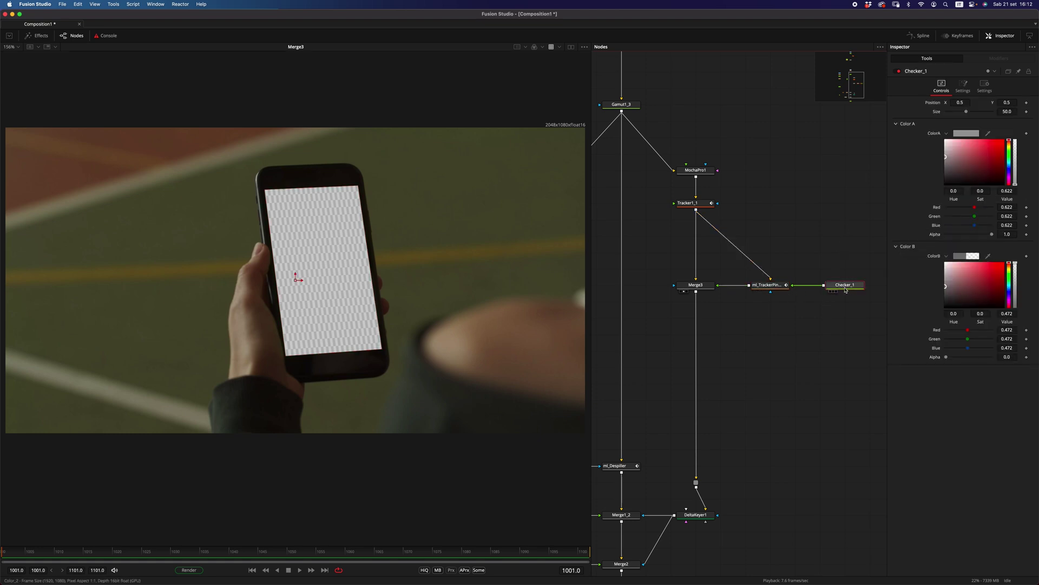
click(778, 288)
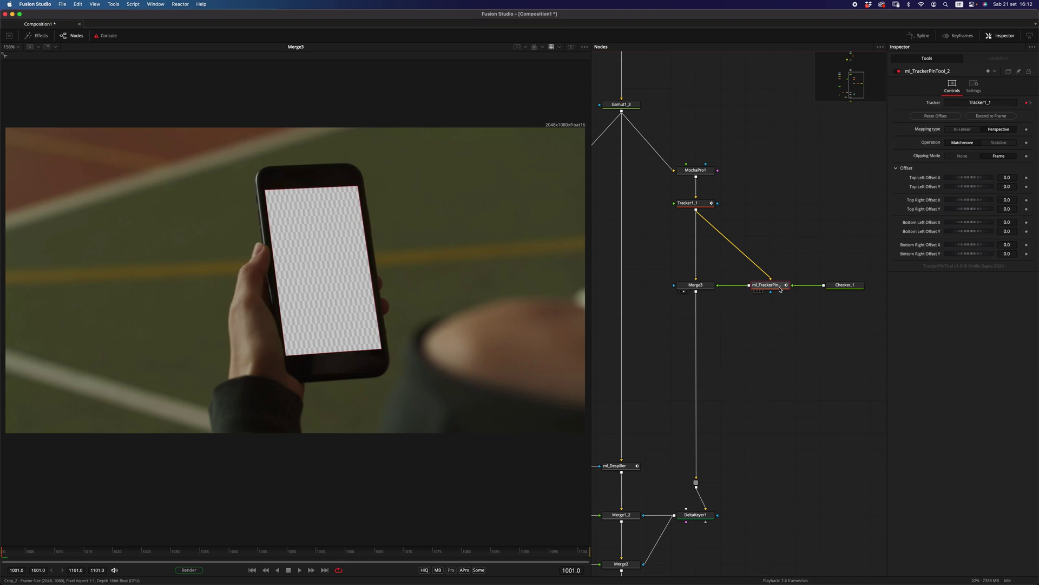
Delete the checkerboard and feed both inputs of the pin tool from Tracker1_1 through a pipe router, with Merge3 moved lower.
click(838, 288)
key(Delete)
drag(696, 284, 695, 318)
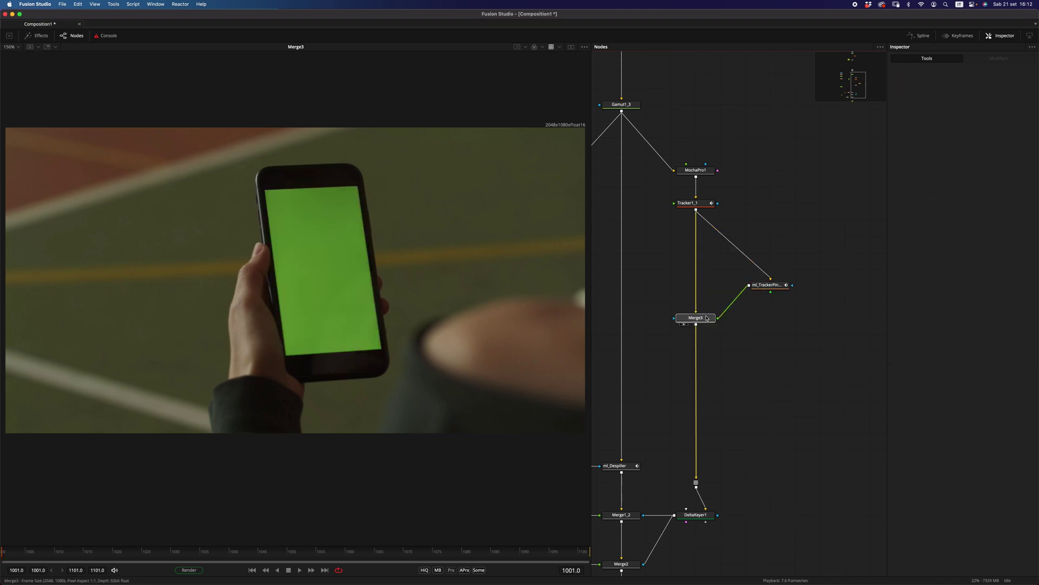
alt+click(742, 256)
drag(743, 256, 507, 312)
Set the pin tool's operation to Stabilize and check the full unwarped frame in the viewer.
click(769, 285)
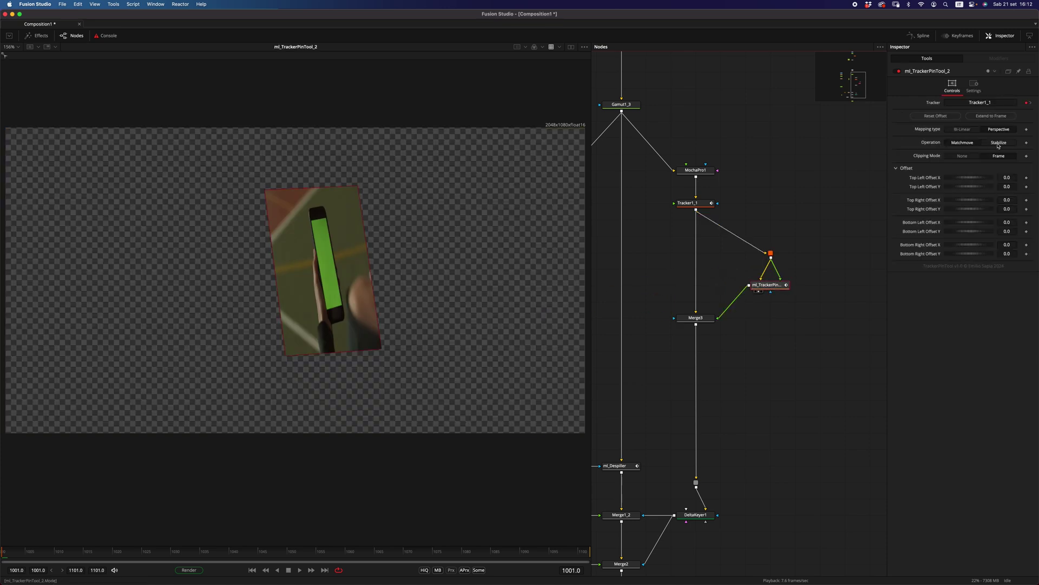
drag(777, 287, 509, 311)
scroll(431, 297, down, 4)
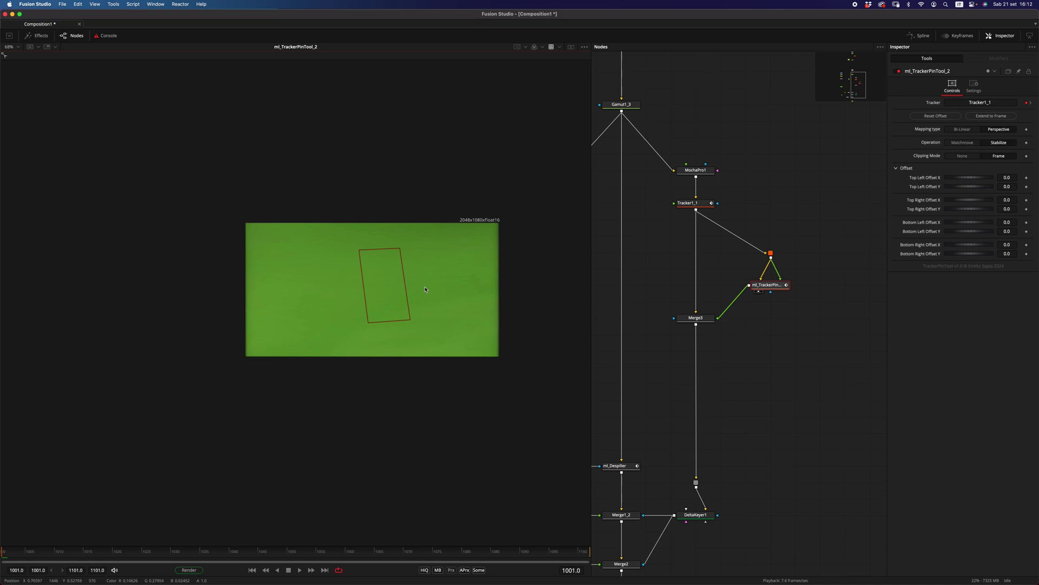
Compare Tracker1_1's output with the stabilized pin tool output in the viewer and move Merge3 lower in the node graph.
click(683, 209)
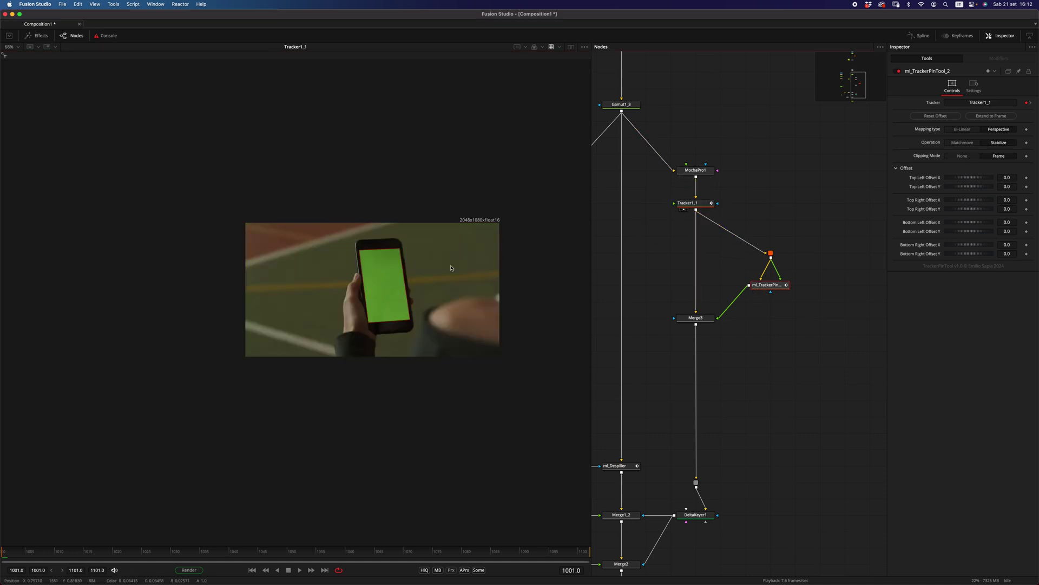
drag(689, 321, 689, 354)
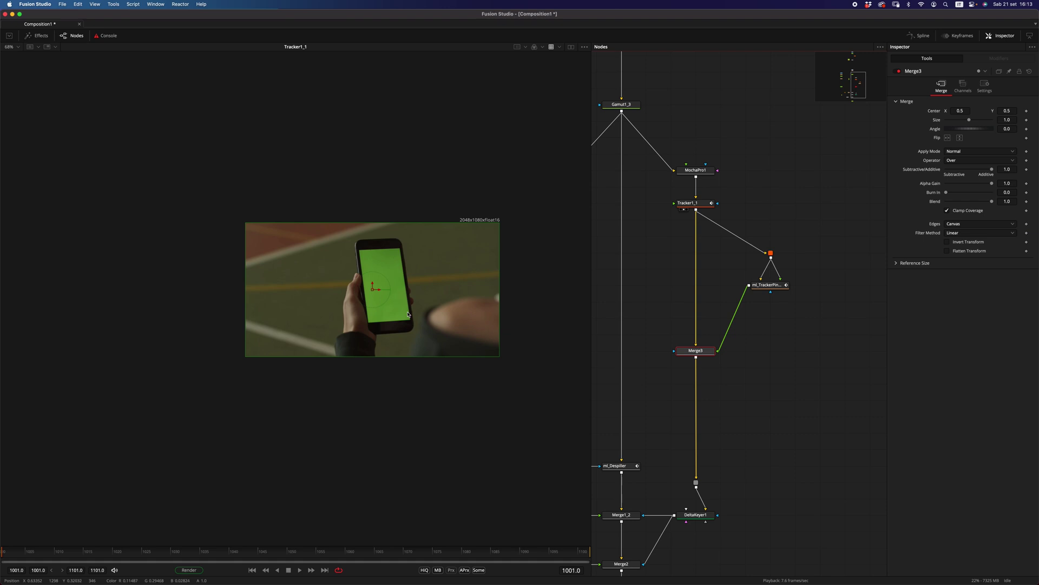
click(766, 288)
key(1)
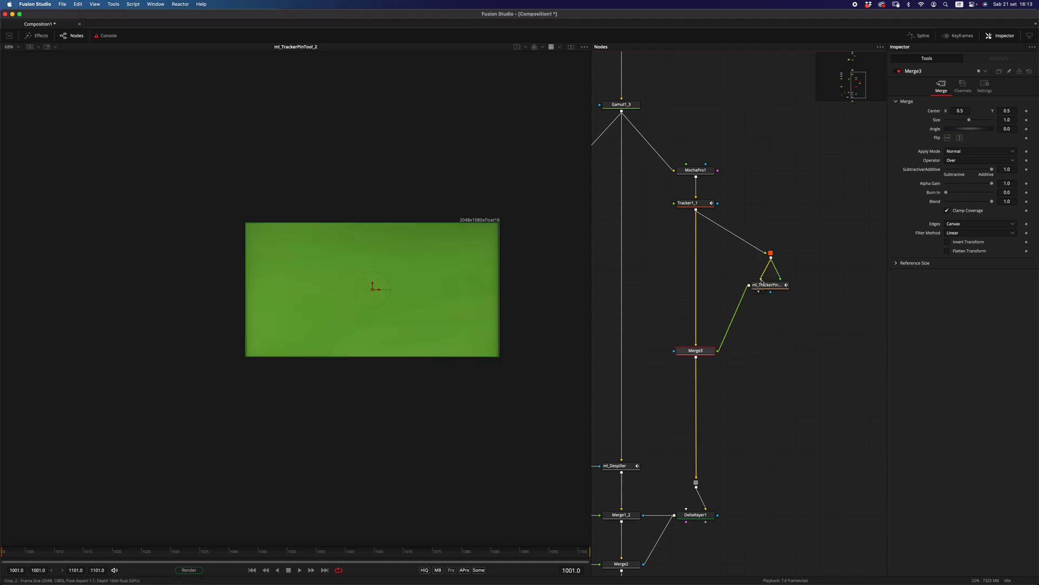
Insert a Paint node between the stabilizing pin tool and Merge3, place it beneath the pin tool, and view it.
key(shift+space)
text(tracker)
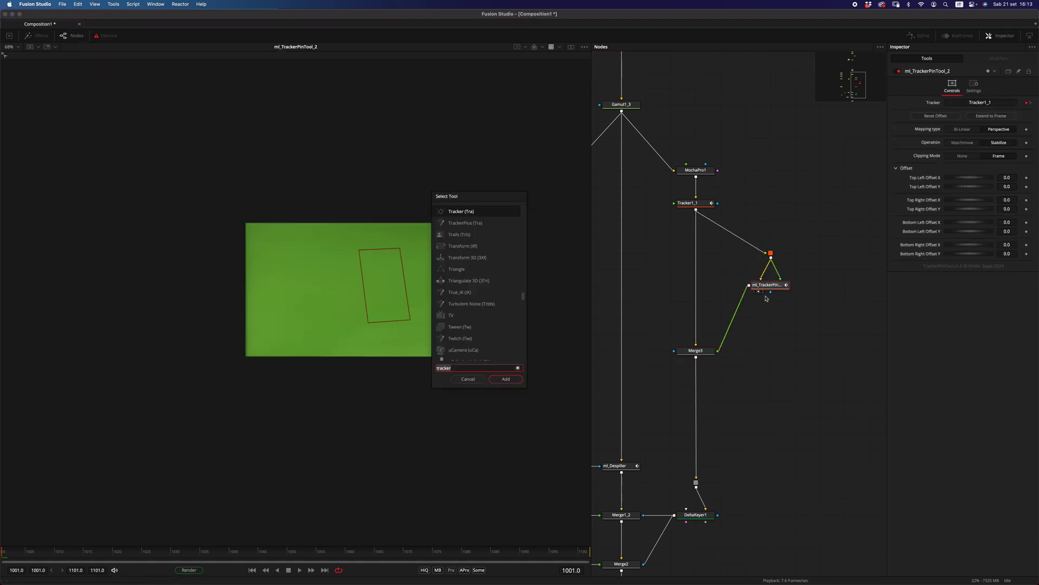
text(paint)
key(Return)
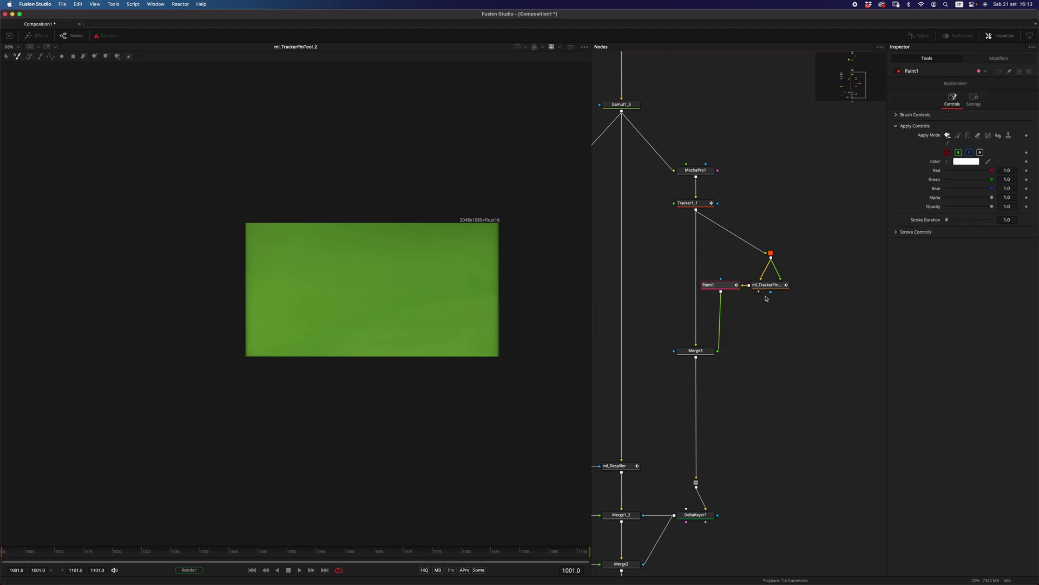
drag(731, 289, 779, 328)
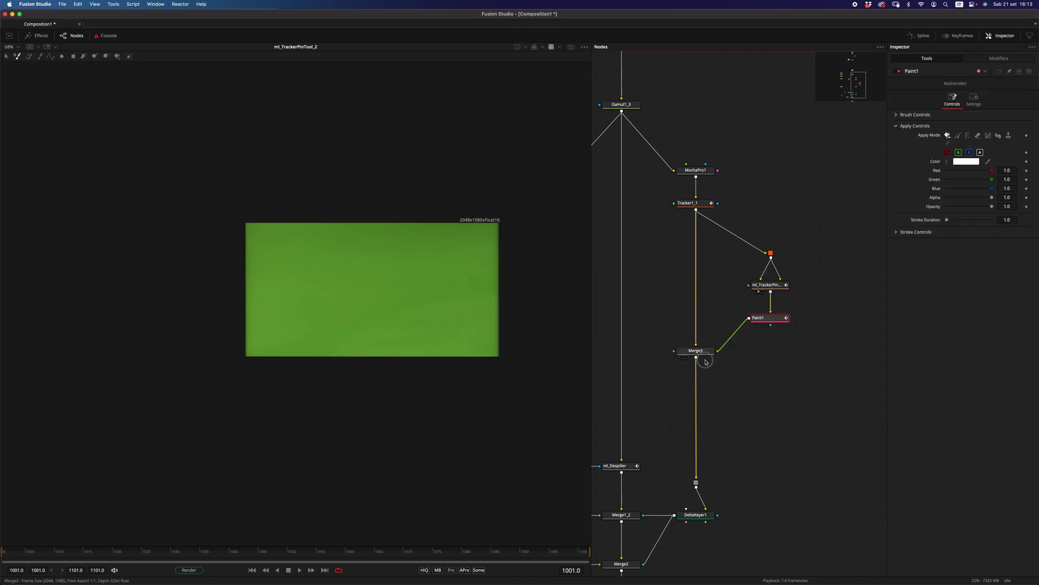
drag(703, 352, 703, 368)
drag(773, 319, 522, 322)
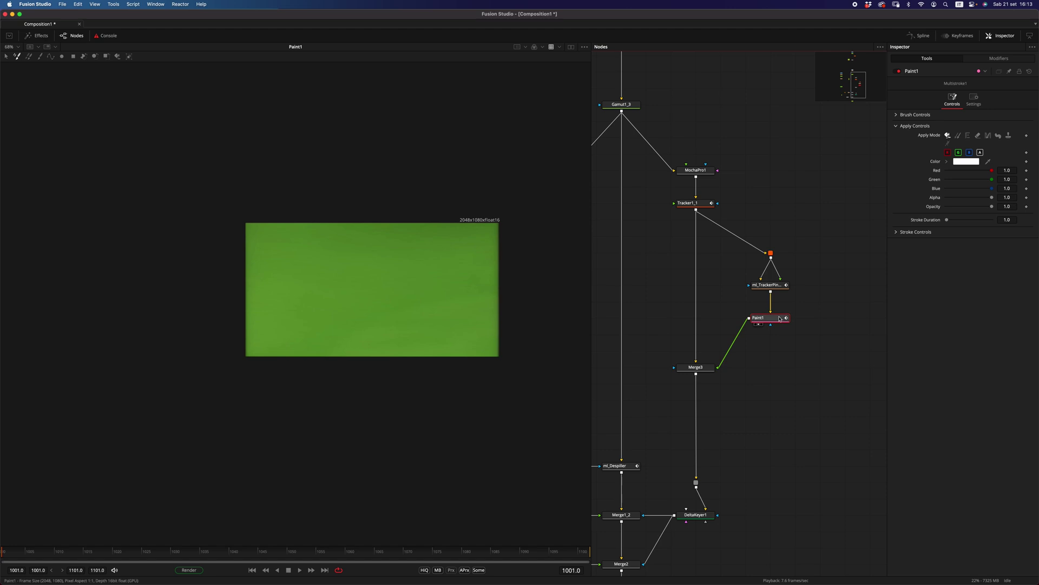
Set the paint color to orange (green 0.52, blue 0.102) and draw a smiley face with the Stroke brush on the stabilized frame.
drag(991, 179, 950, 189)
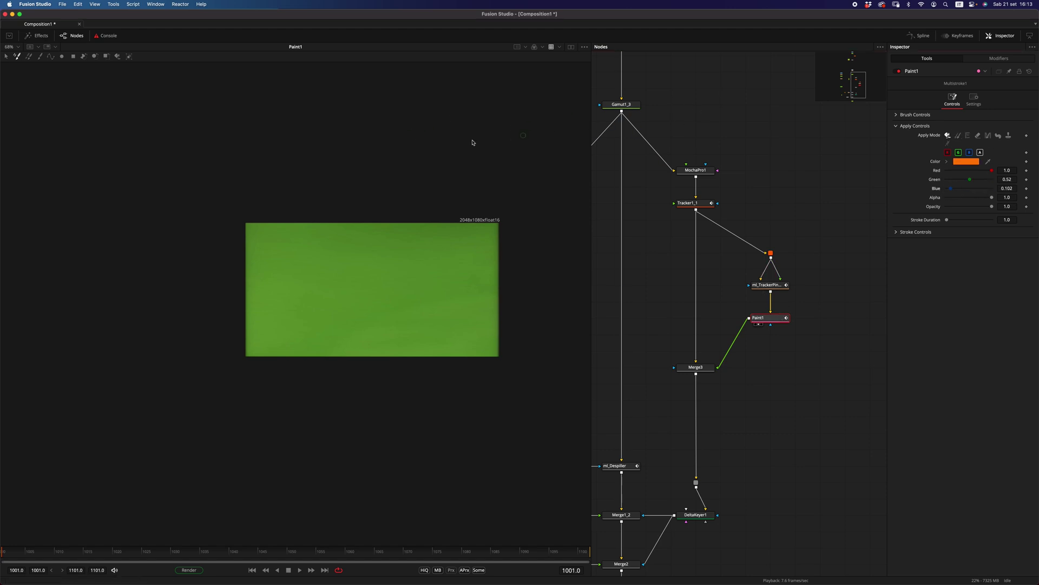
click(39, 56)
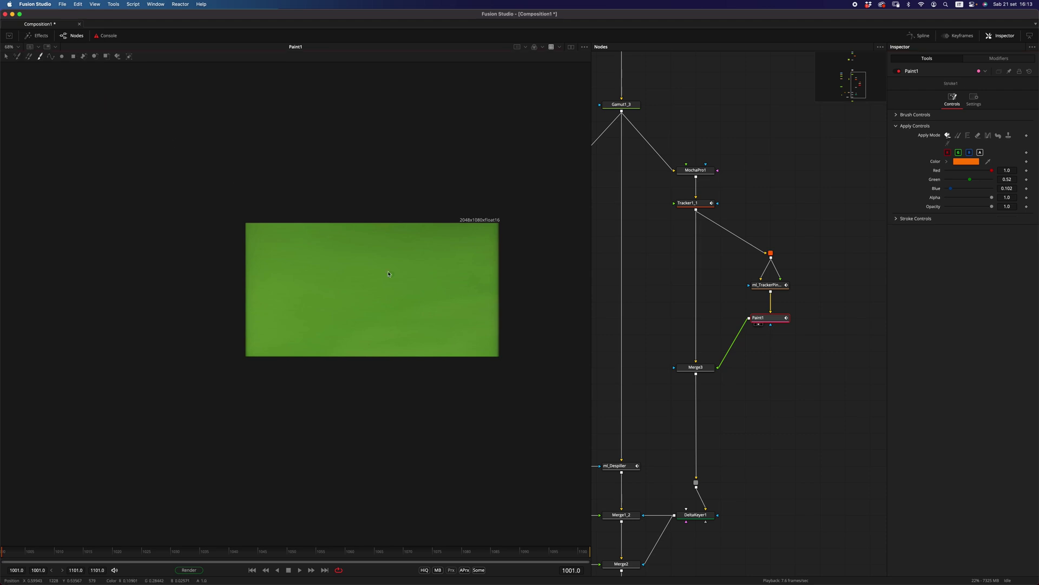
mouse_move(362, 252)
mouse_down()
mouse_move(392, 324)
mouse_move(368, 249)
mouse_up()
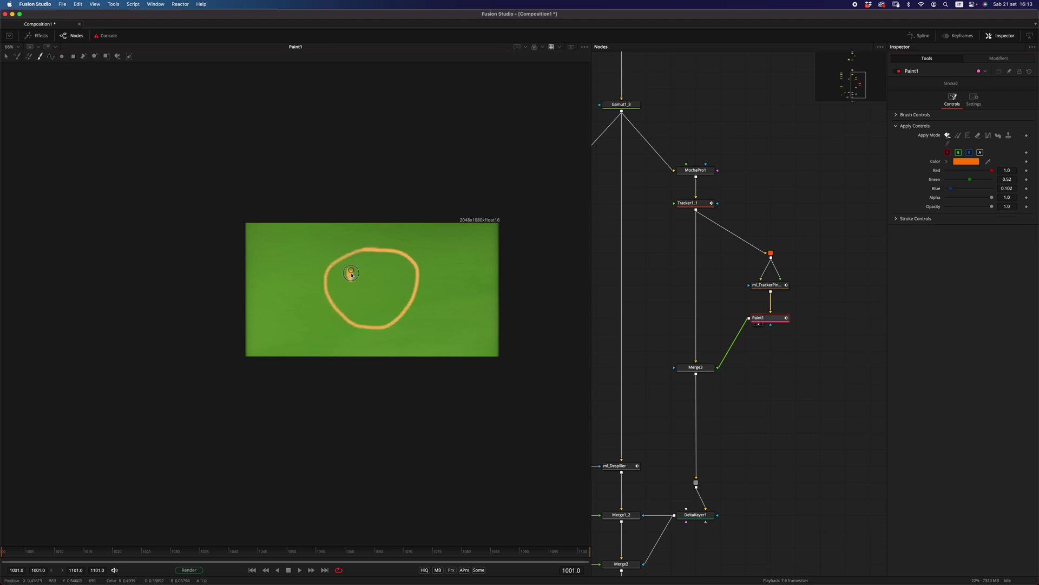
drag(348, 299, 399, 292)
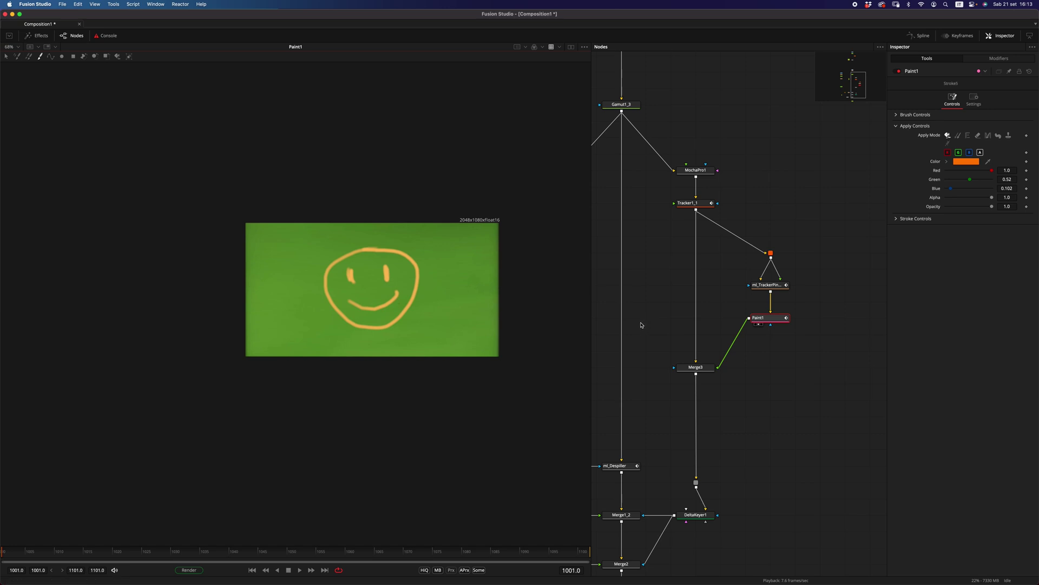
Insert a copy of the pin tool beneath Paint1, assign Tracker1_1 as its tracker, and set its operation to Matchmove.
click(766, 285)
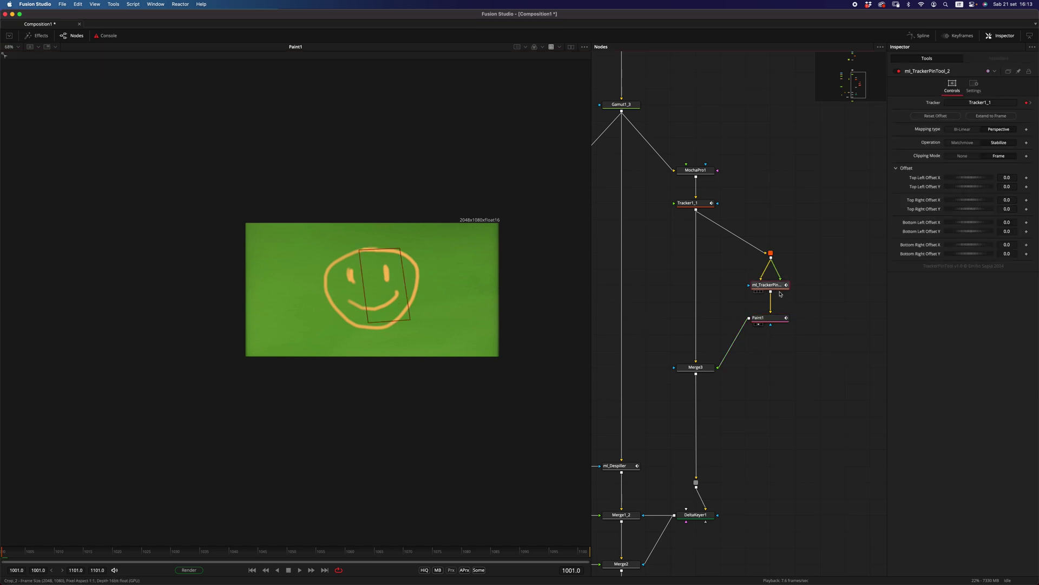
click(772, 319)
key(super+v)
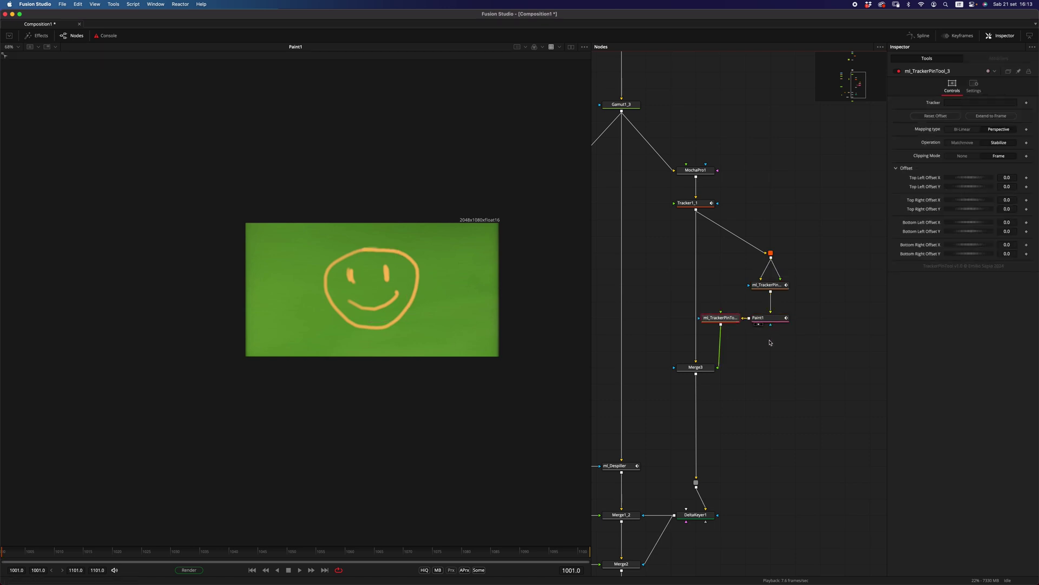
mouse_move(738, 320)
mouse_down()
mouse_move(764, 353)
mouse_move(789, 353)
mouse_up()
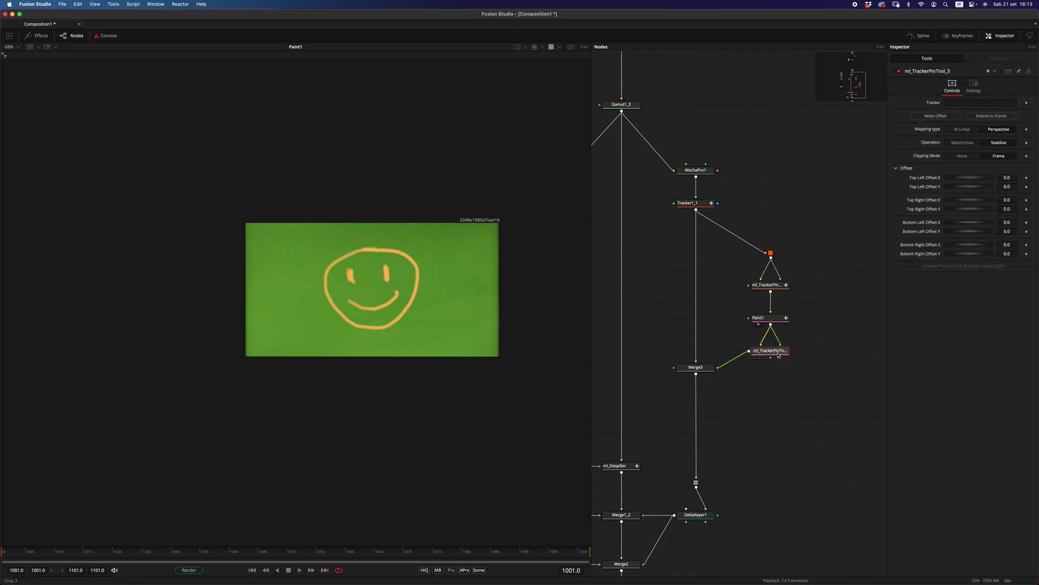
drag(694, 205, 963, 103)
click(965, 140)
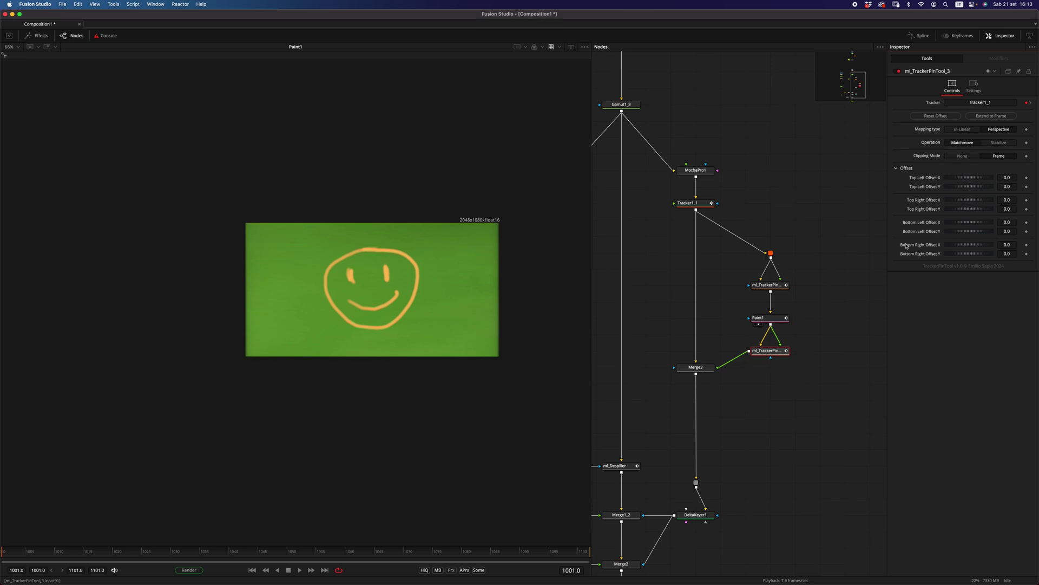
View Merge3's composite, move Merge3 below the second pin tool, and review that pin tool's settings.
mouse_move(695, 367)
mouse_down()
mouse_move(566, 348)
mouse_move(409, 383)
mouse_up()
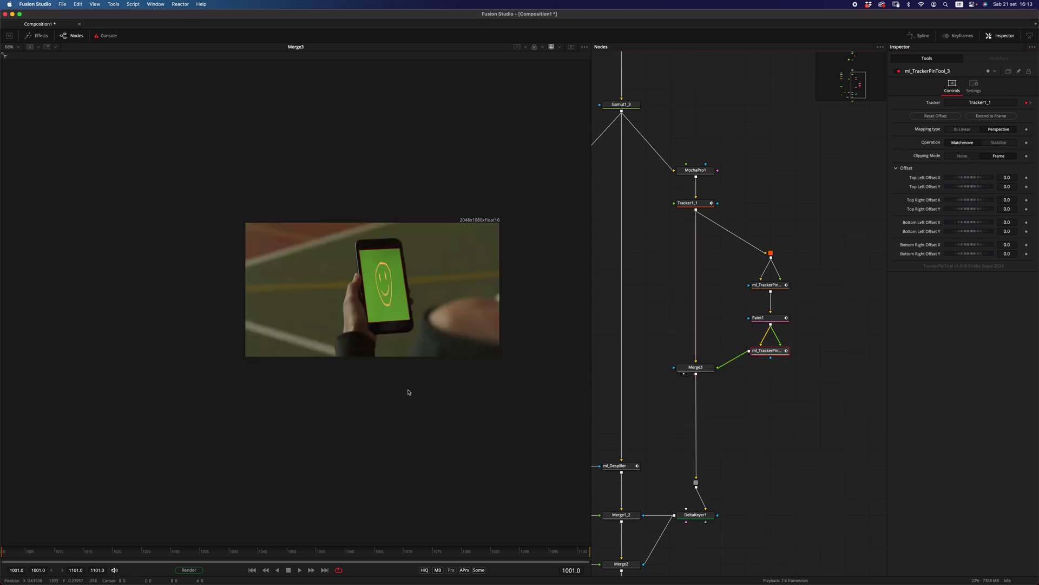
click(806, 415)
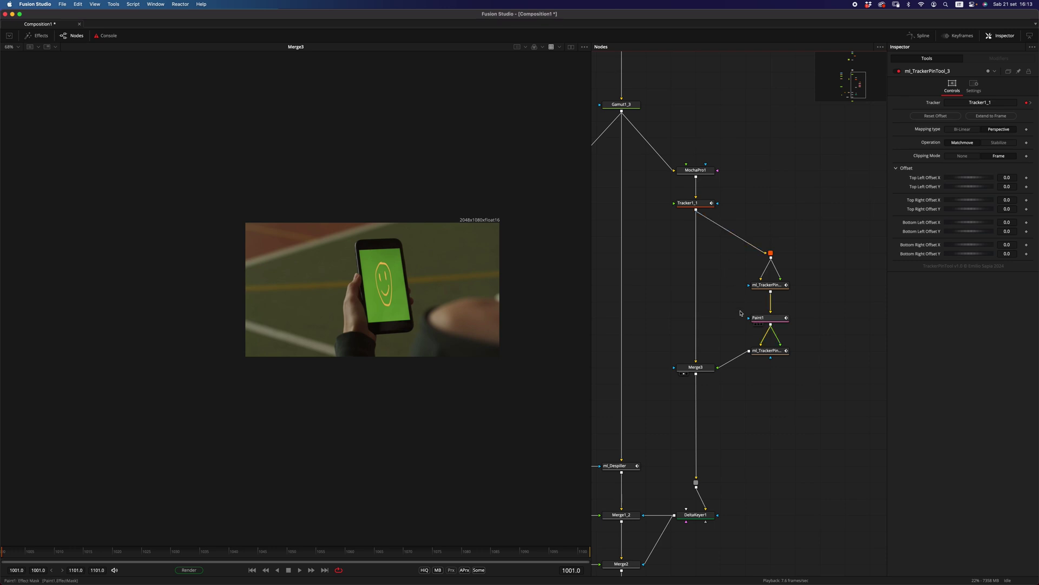
mouse_move(832, 224)
mouse_down()
mouse_move(741, 382)
mouse_move(707, 384)
mouse_up()
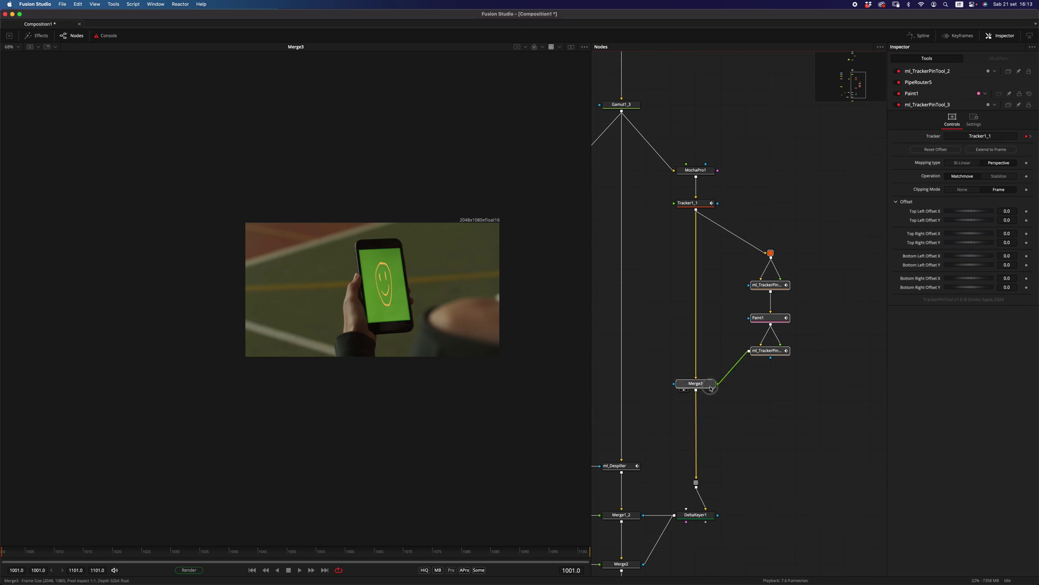
click(768, 350)
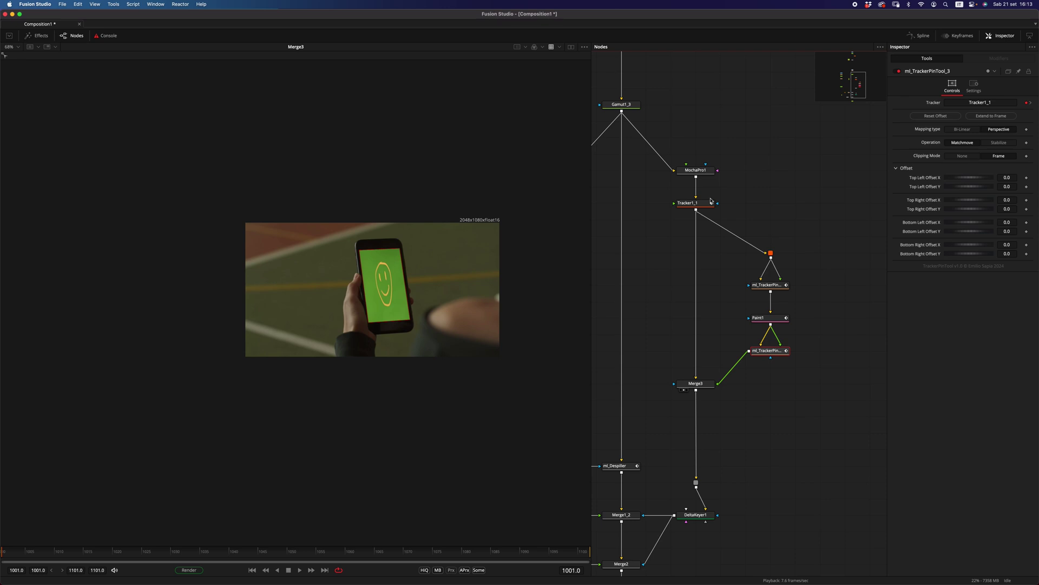
click(847, 347)
View the stabilizing pin tool, set its clipping mode to None, and examine how far the image extends beyond the frame.
drag(772, 285, 520, 309)
scroll(520, 309, up, 3)
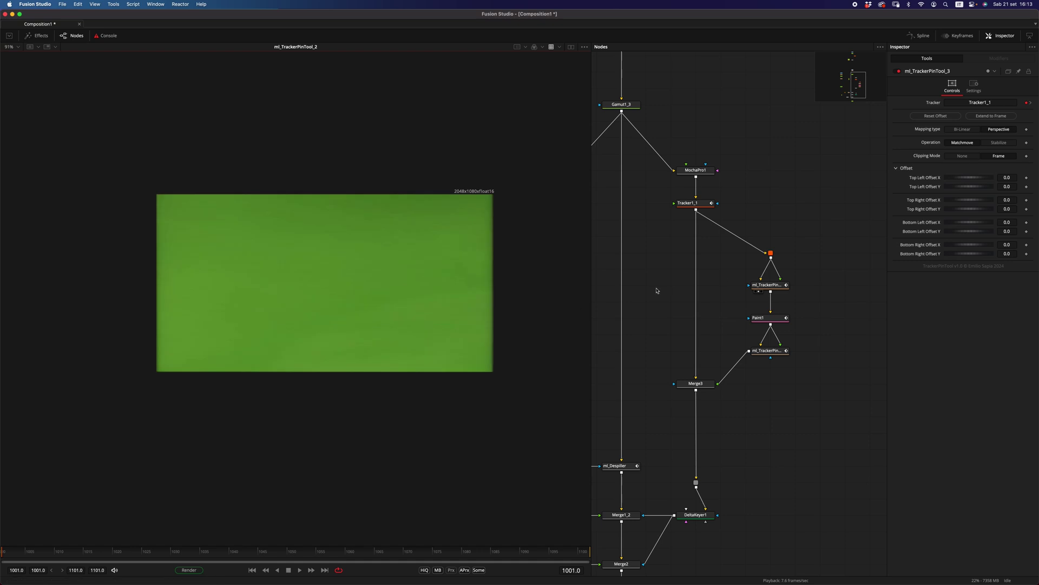
click(769, 285)
click(770, 287)
scroll(390, 329, down, 3)
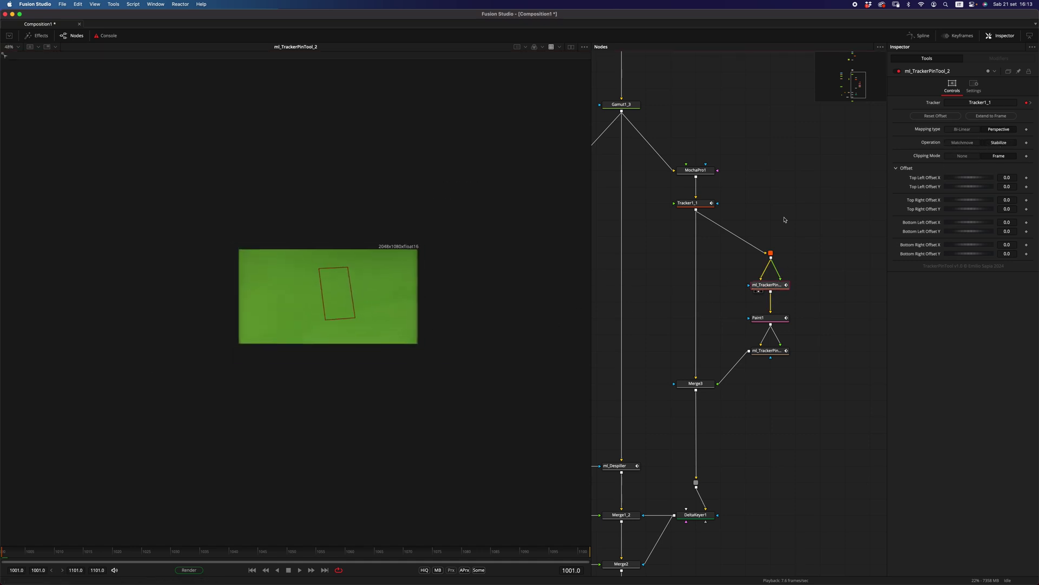
click(964, 157)
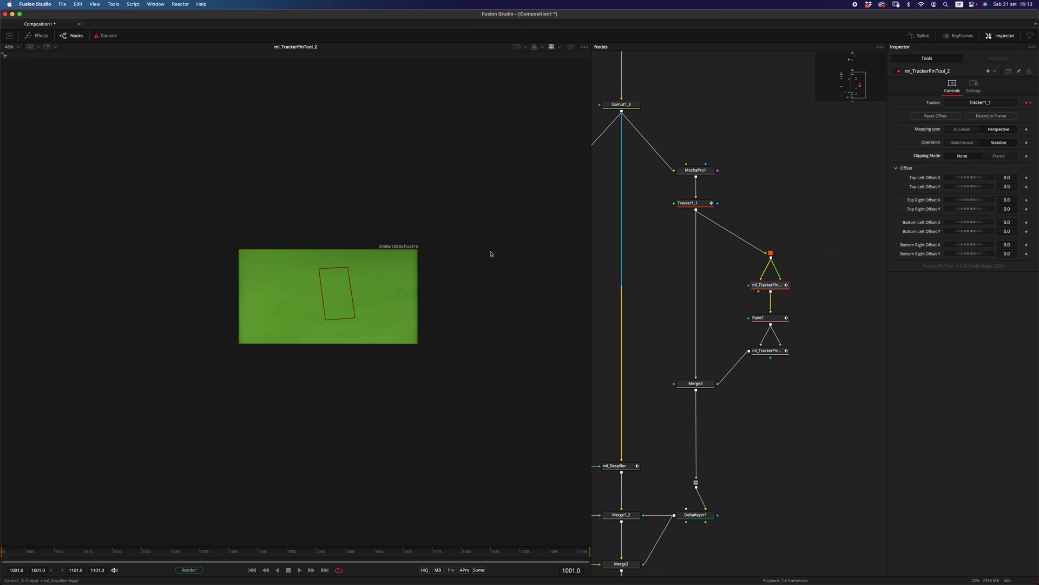
scroll(306, 288, down, 3)
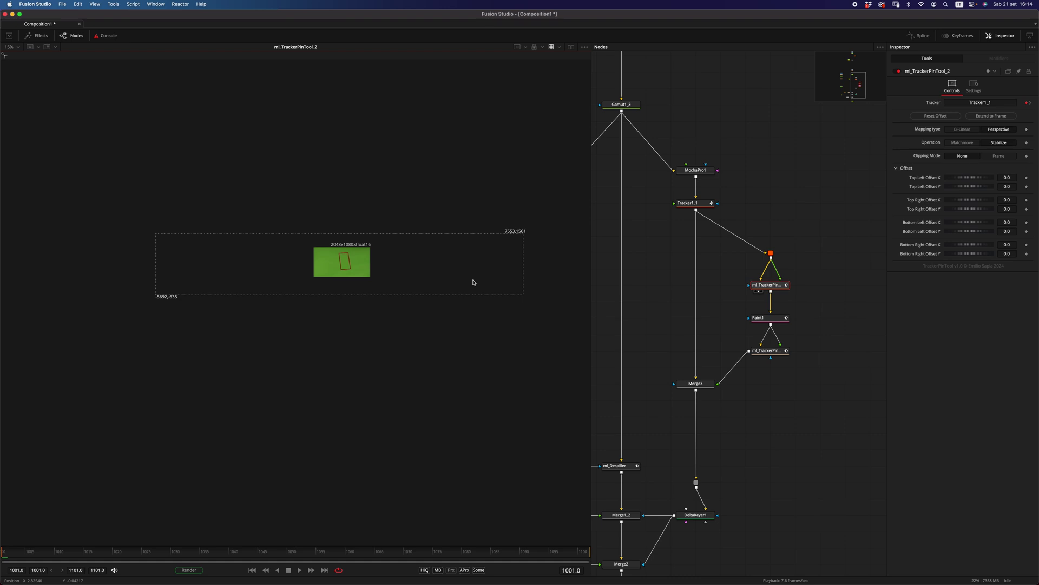
View the matchmove pin tool's output up close.
click(774, 350)
key(1)
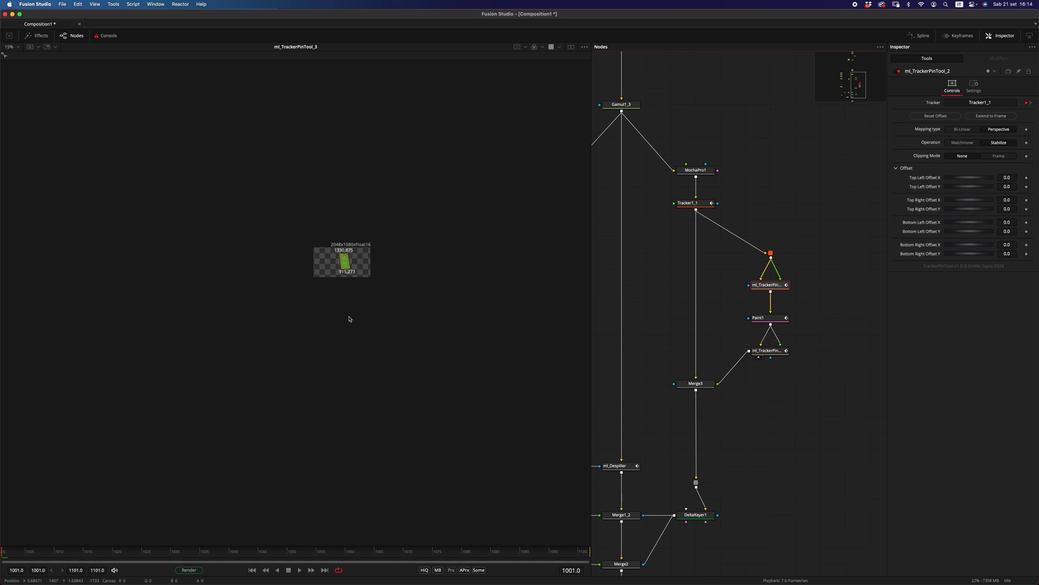
scroll(348, 319, up, 3)
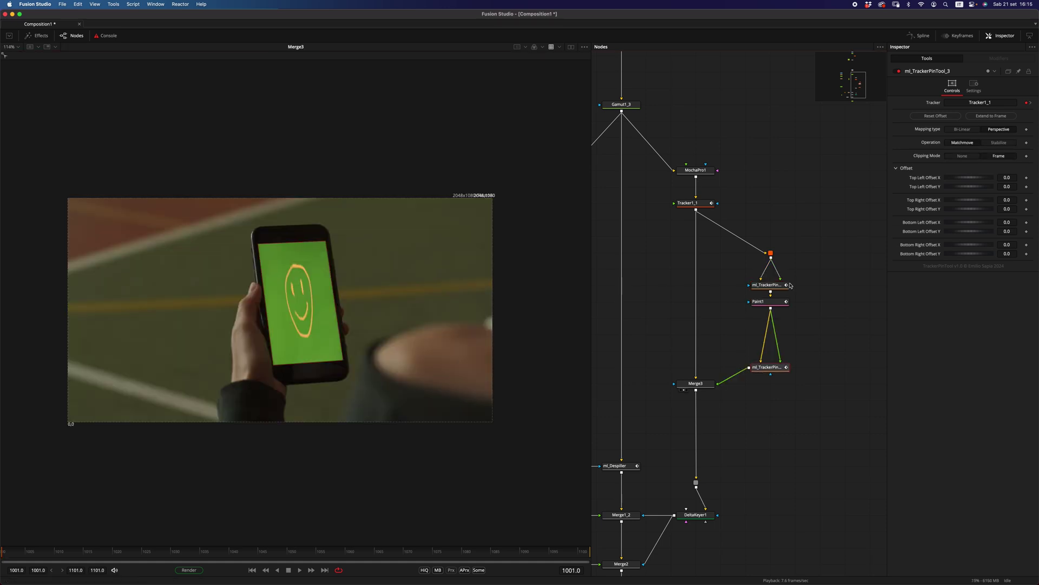
Delete Paint1 and the second pin tool, and set the remaining pin tool to Matchmove with Frame clipping.
drag(731, 292, 826, 387)
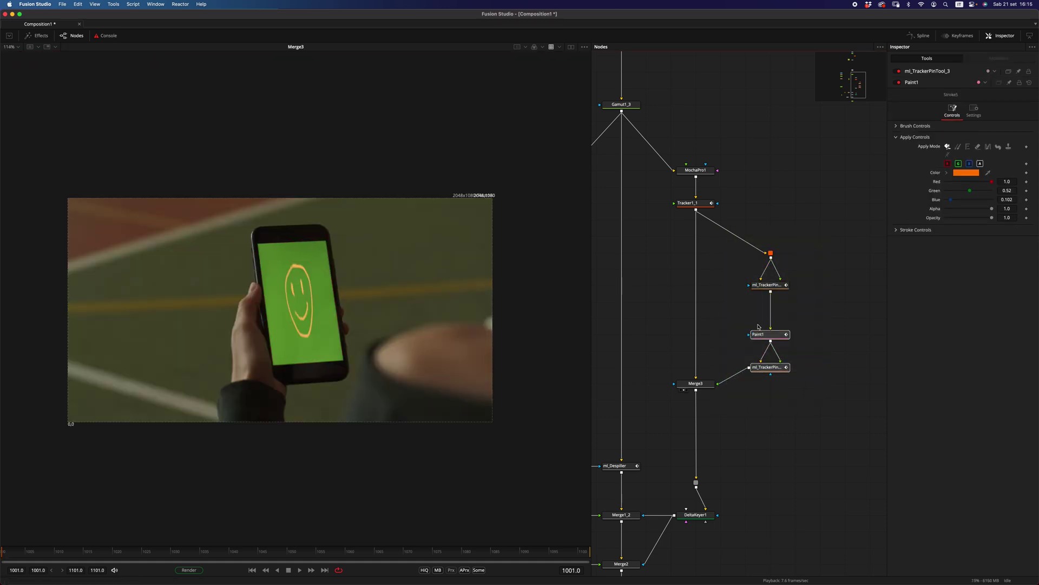
key(Delete)
click(998, 156)
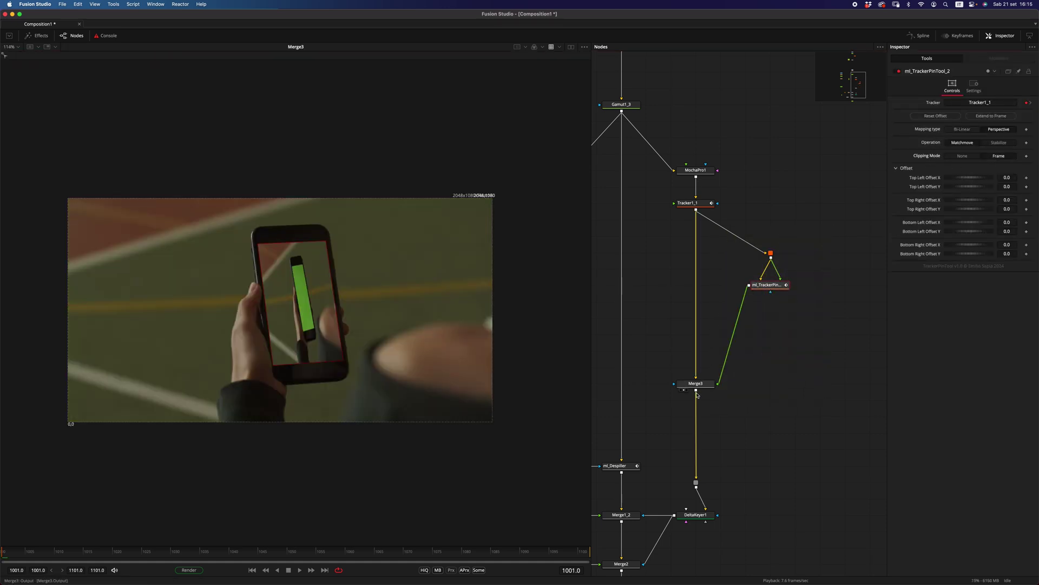
Disconnect the pin tool's second input from the pipe router and its output from Merge3.
click(778, 274)
click(722, 373)
click(731, 424)
Add a Matte Control node and insert it in the pipe directly below Merge3.
key(shift+space)
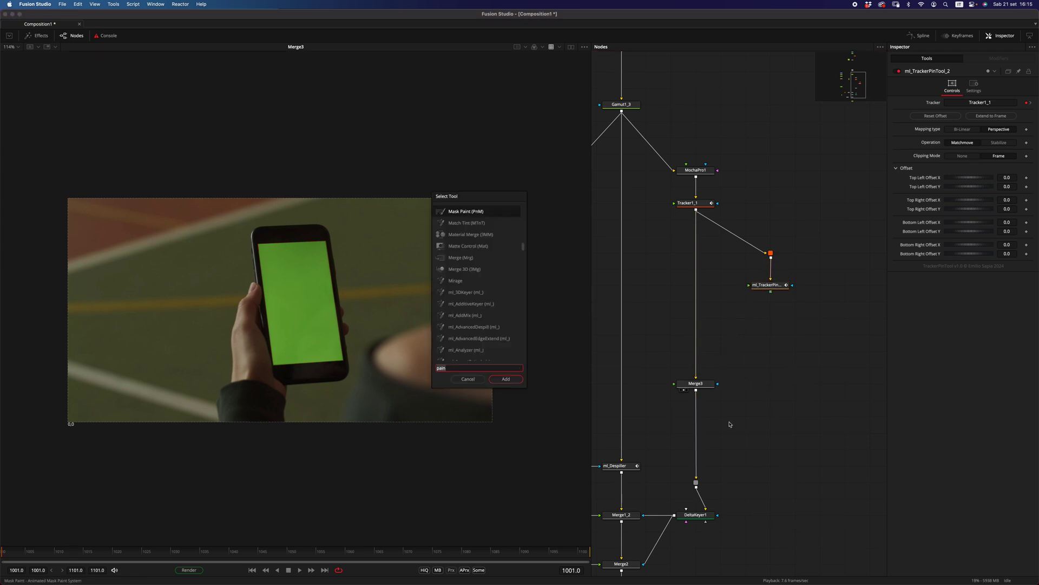
text(mat)
key(Return)
drag(751, 448, 701, 435)
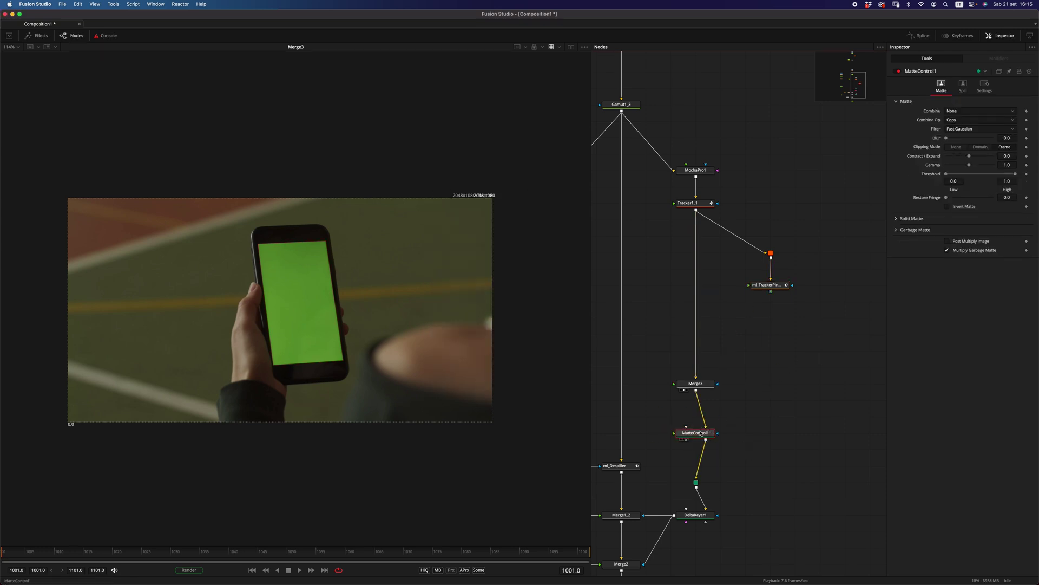
View MatteControl1 and set its spill color to Green, spill method to Well Done, and spill suppression to 1.0.
click(963, 86)
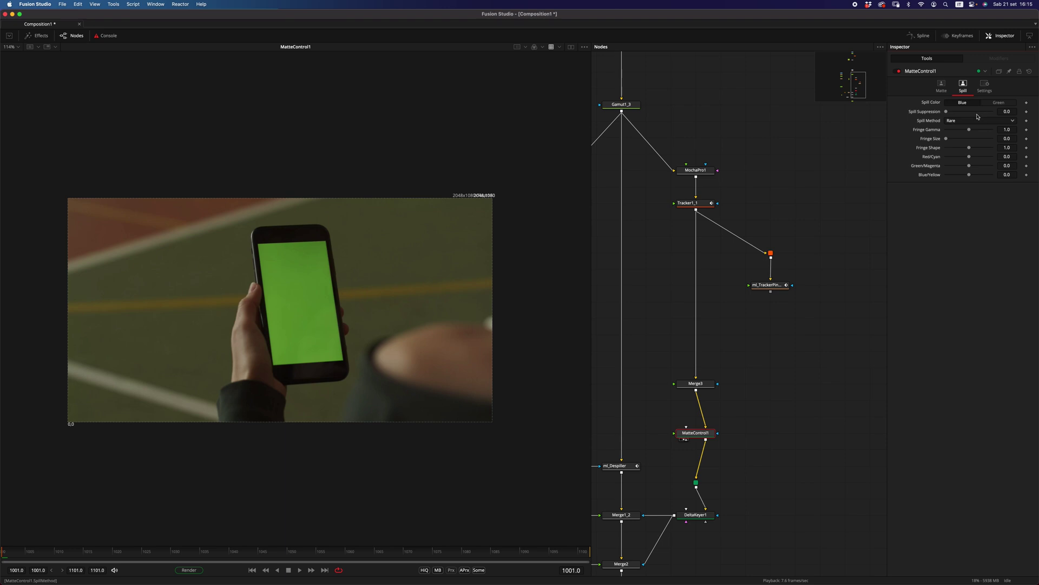
click(999, 102)
click(978, 121)
click(971, 136)
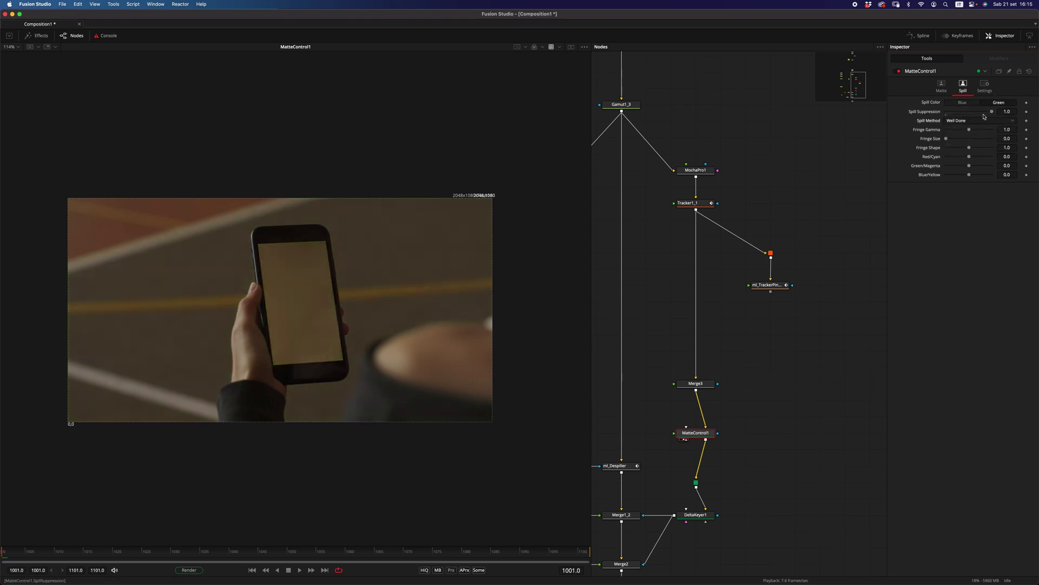
drag(991, 112, 1037, 82)
mouse_move(990, 111)
mouse_down()
mouse_move(877, 112)
mouse_move(1006, 102)
mouse_up()
Attach a Polygon mask to MatteControl1.
key(shift+space)
text(ply)
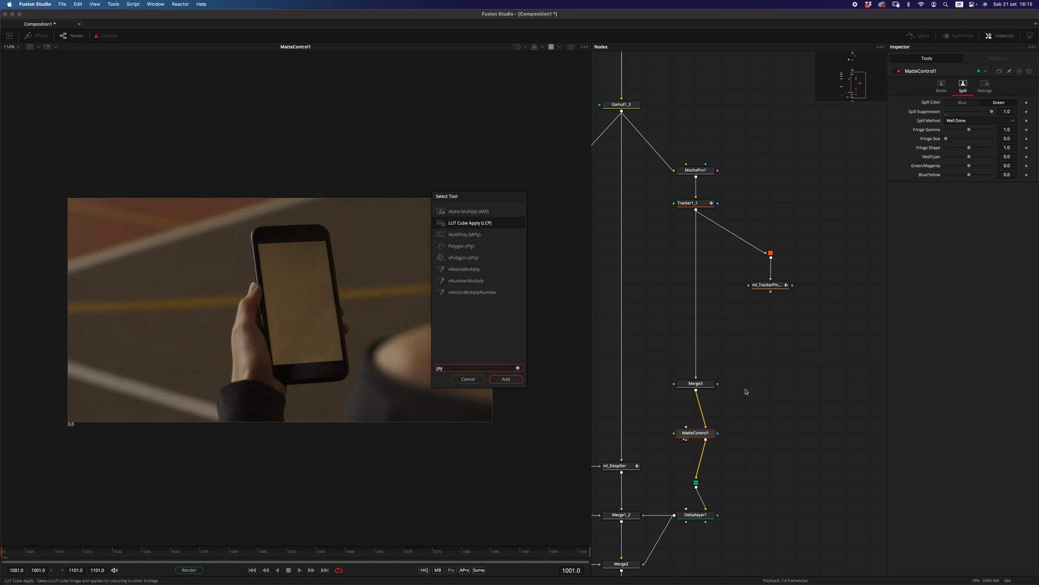
key(Down)
key(Return)
Draw a closed four-point polygon around the phone's green screen at frame 1001.
scroll(257, 240, up, 3)
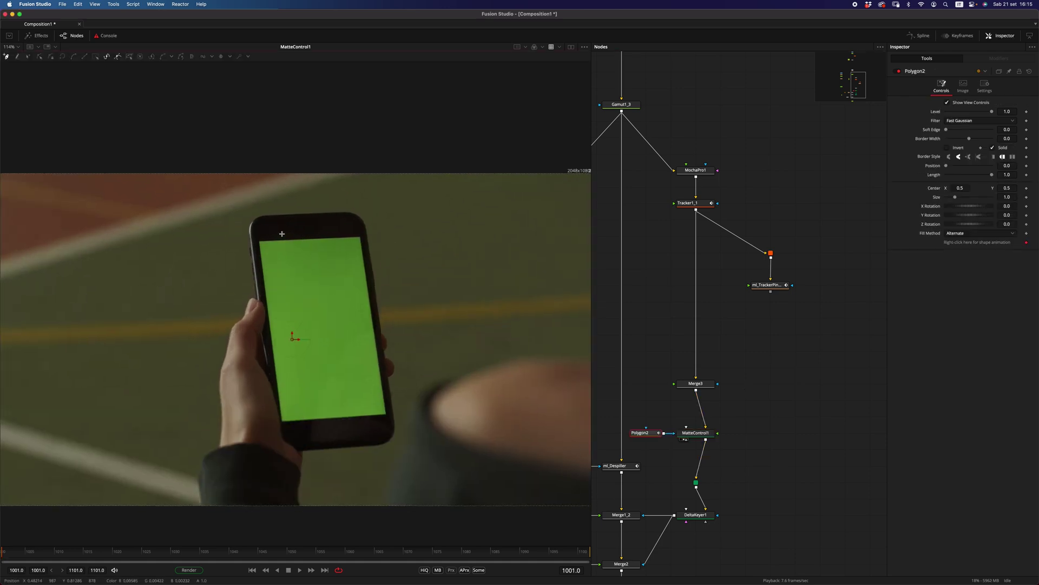
click(255, 237)
click(368, 234)
click(396, 424)
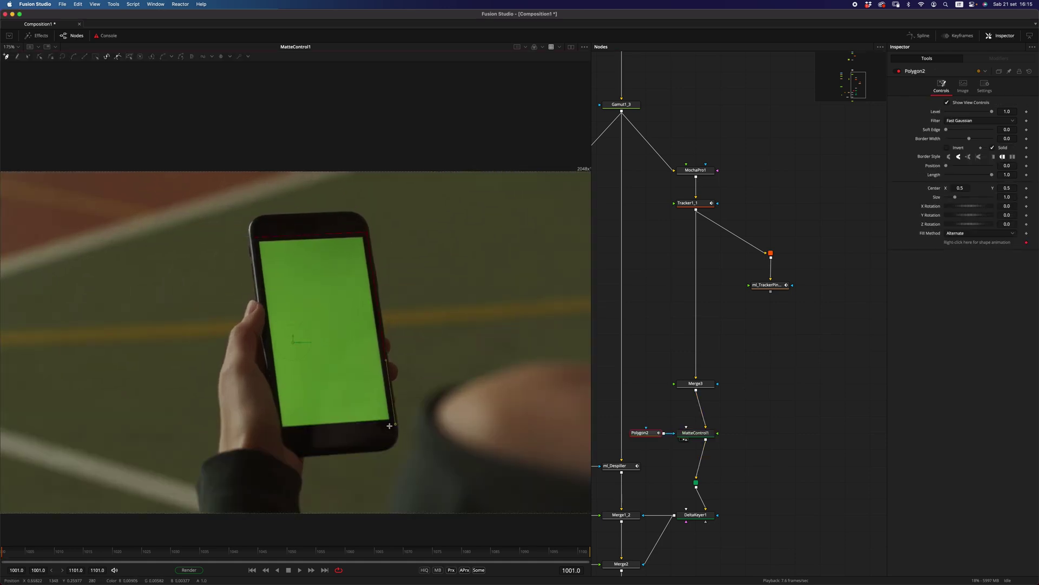
click(279, 433)
click(256, 238)
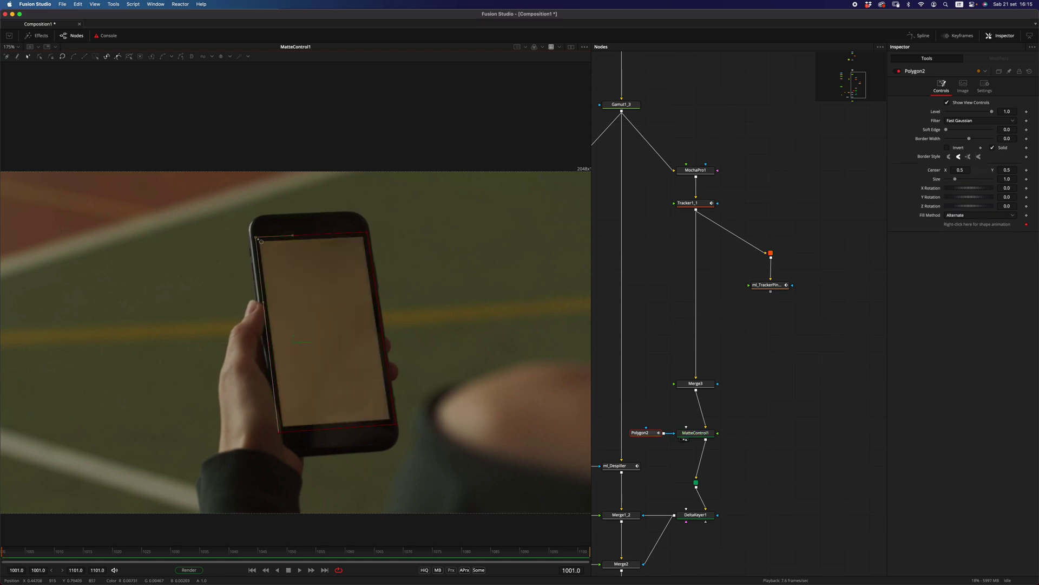
Adjust the polygon's corner points around the phone screen and move the Polygon2 node to the opposite side of MatteControl1.
scroll(257, 238, down, 2)
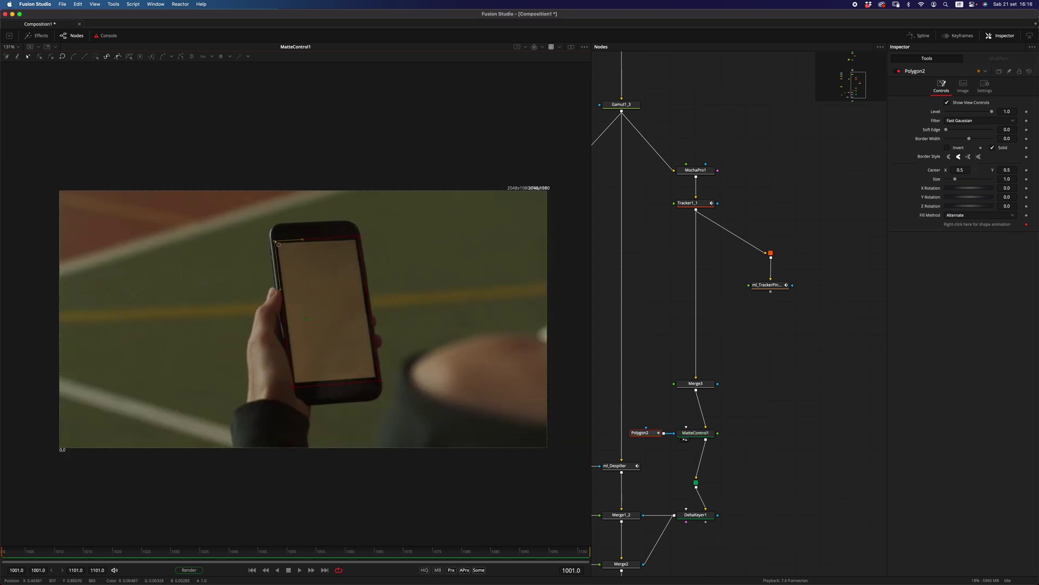
click(382, 384)
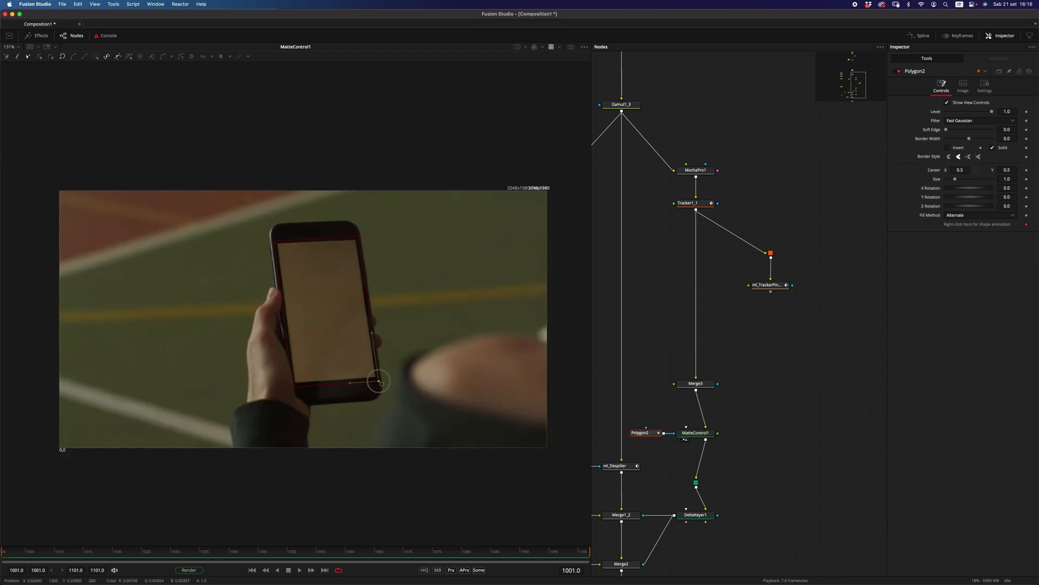
click(295, 386)
drag(644, 433, 798, 433)
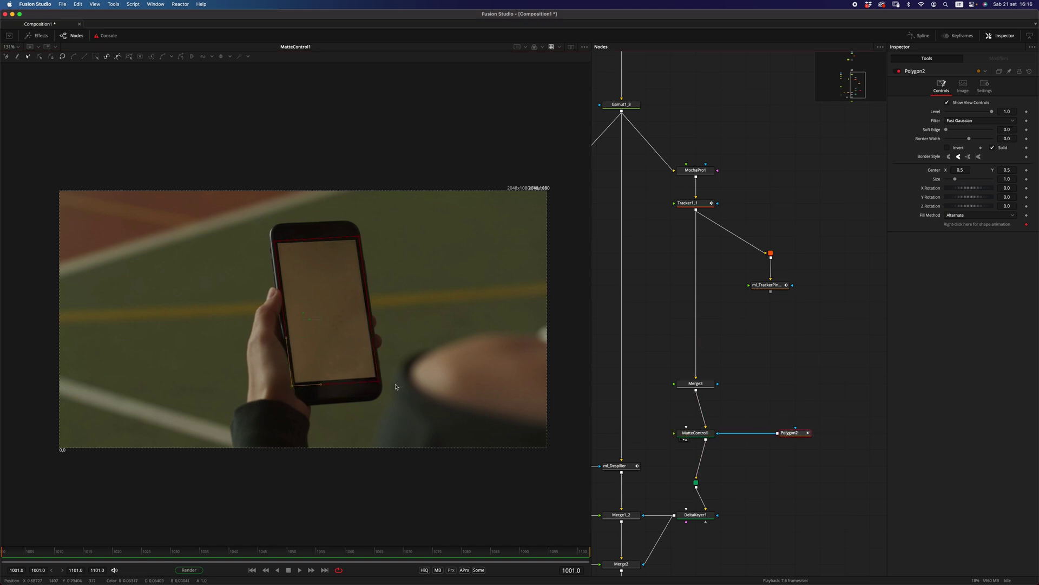
click(275, 243)
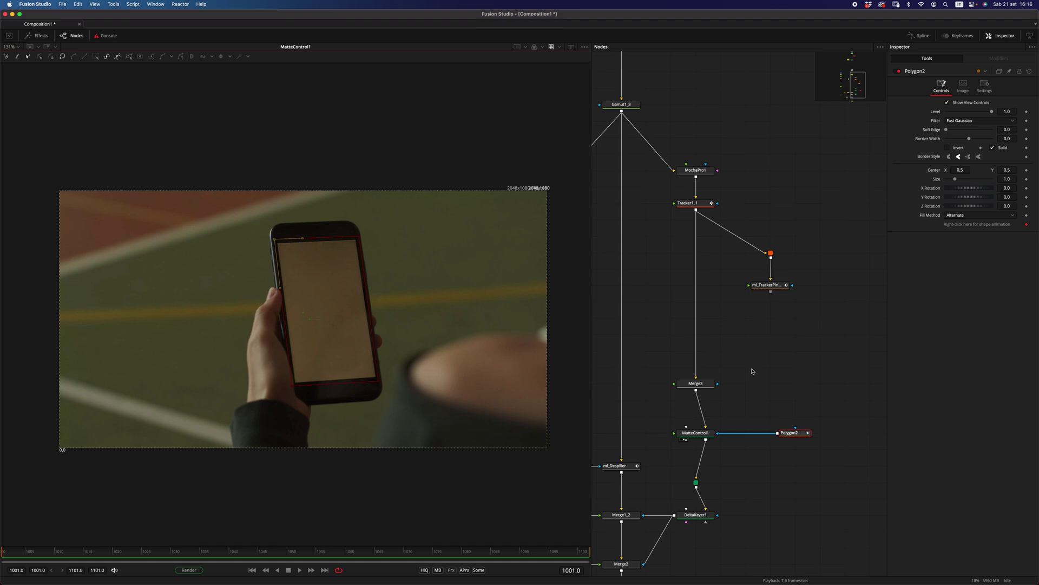
drag(804, 432, 828, 432)
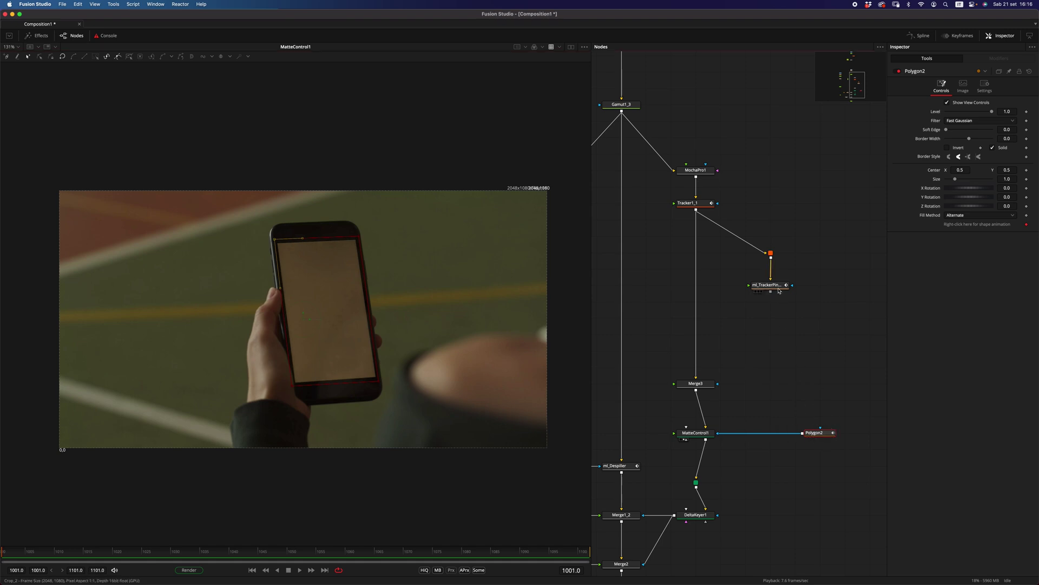
Move ml_TrackerPinTool_2 down near Merge3 and connect a new Background node to its image input.
drag(780, 286, 779, 401)
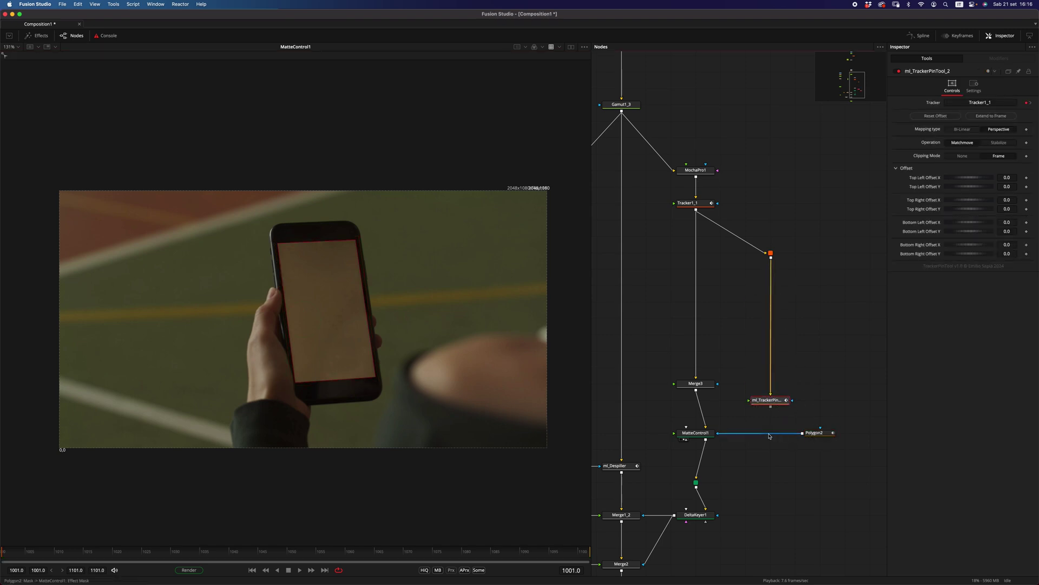
click(794, 342)
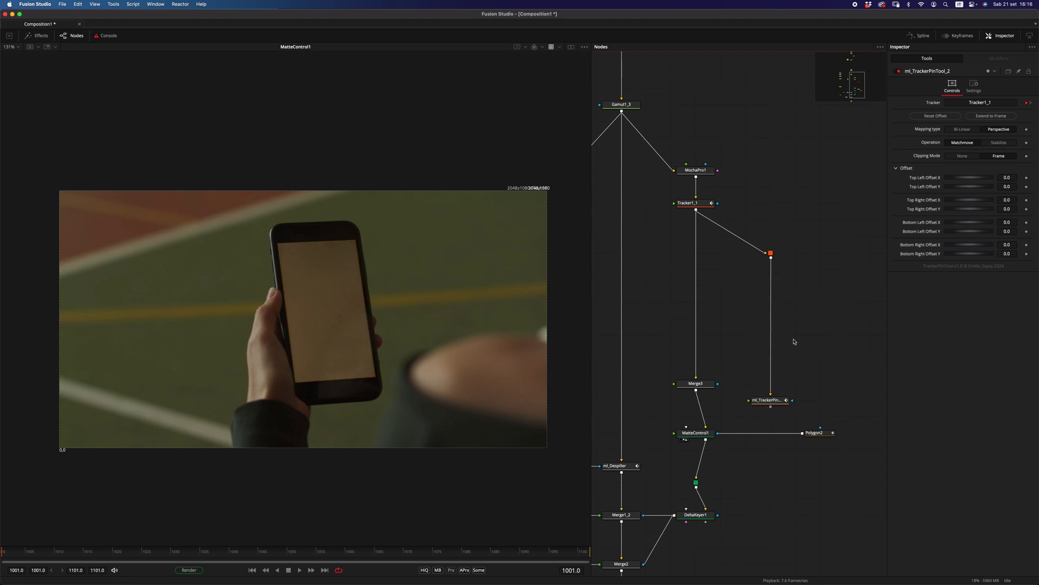
key(shift+space)
text(ply)
key(BackSpace)
key(BackSpace)
key(BackSpace)
text(bg)
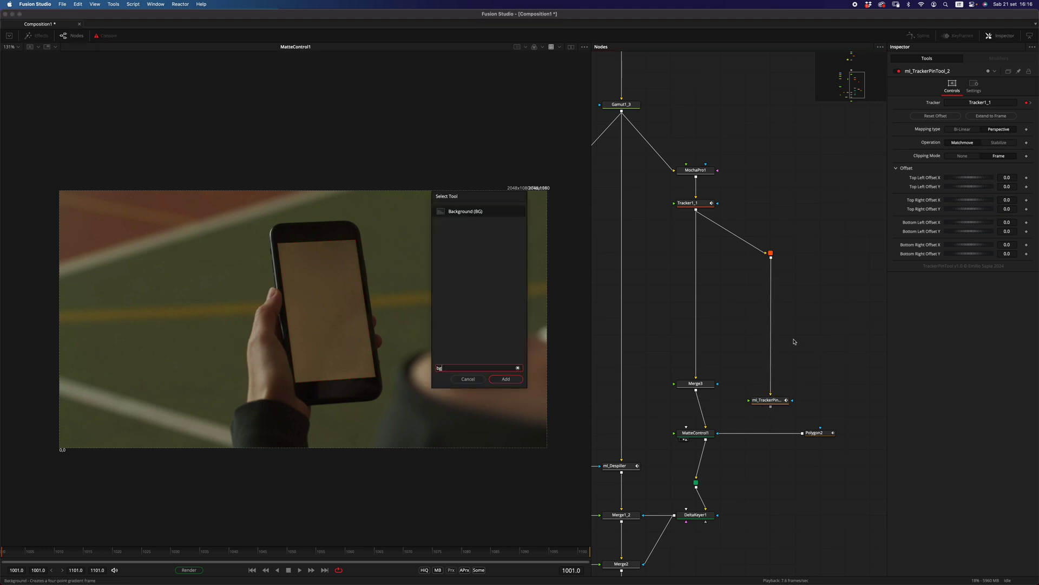
key(Return)
drag(820, 357, 771, 400)
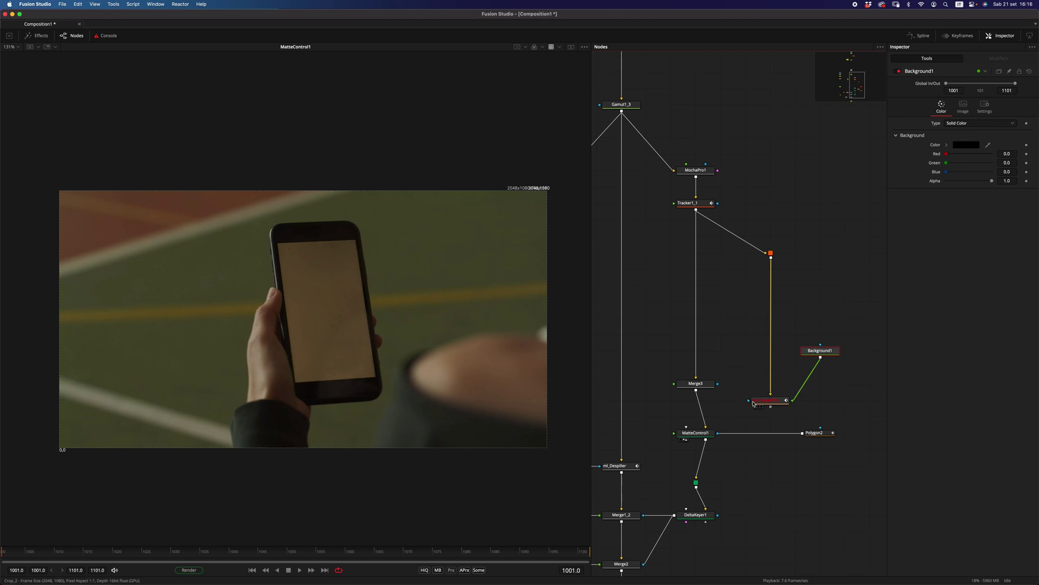
Align Background1 beside the pin tool, mask it with Polygon2 instead of MatteControl1, and color it bright cyan-blue.
drag(828, 351, 853, 400)
drag(825, 432, 845, 398)
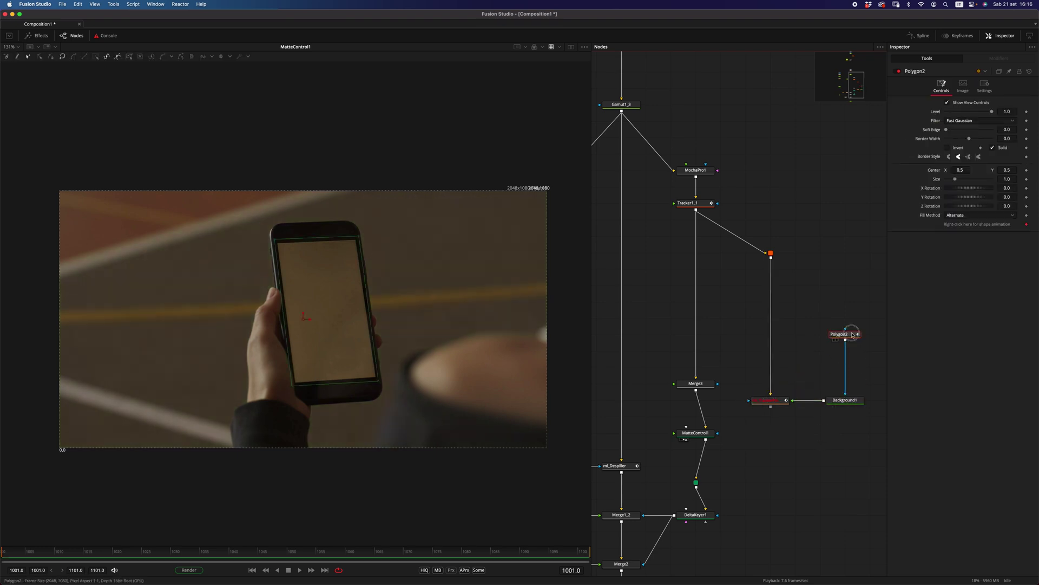
drag(842, 334, 841, 350)
click(854, 404)
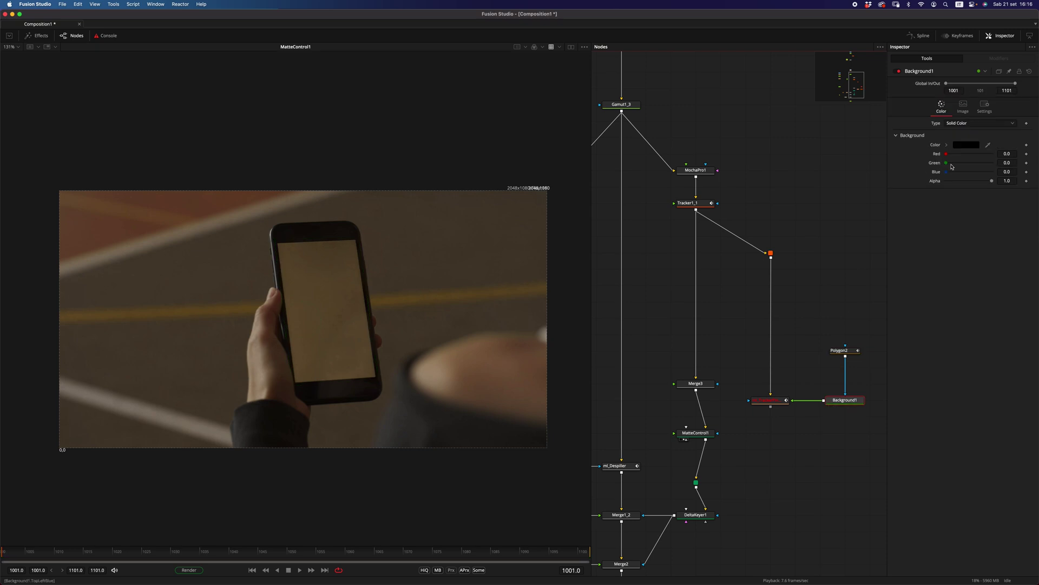
drag(947, 164, 992, 172)
View ml_TrackerPinTool_2, connect its output to Merge3's foreground, and view the merged result.
click(776, 416)
drag(776, 406, 489, 397)
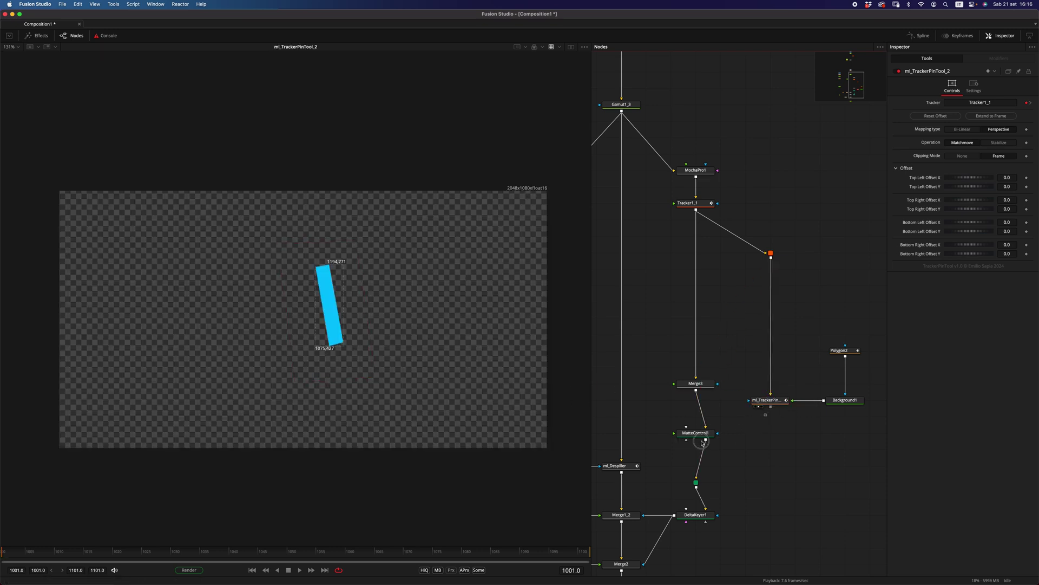
drag(770, 407, 694, 399)
key(1)
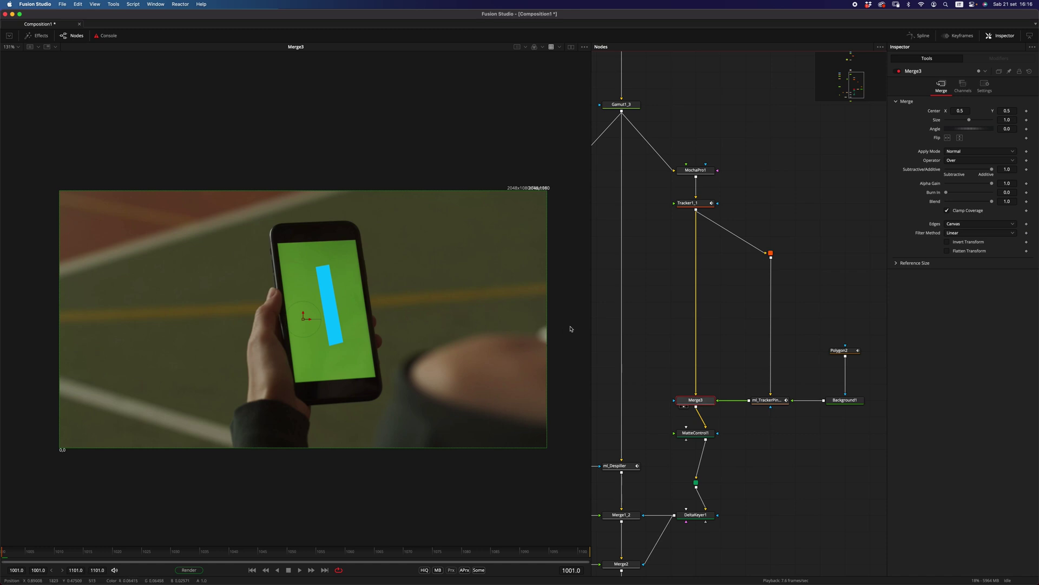
Extend ml_TrackerPinTool_2's corner offsets to the full frame.
click(829, 351)
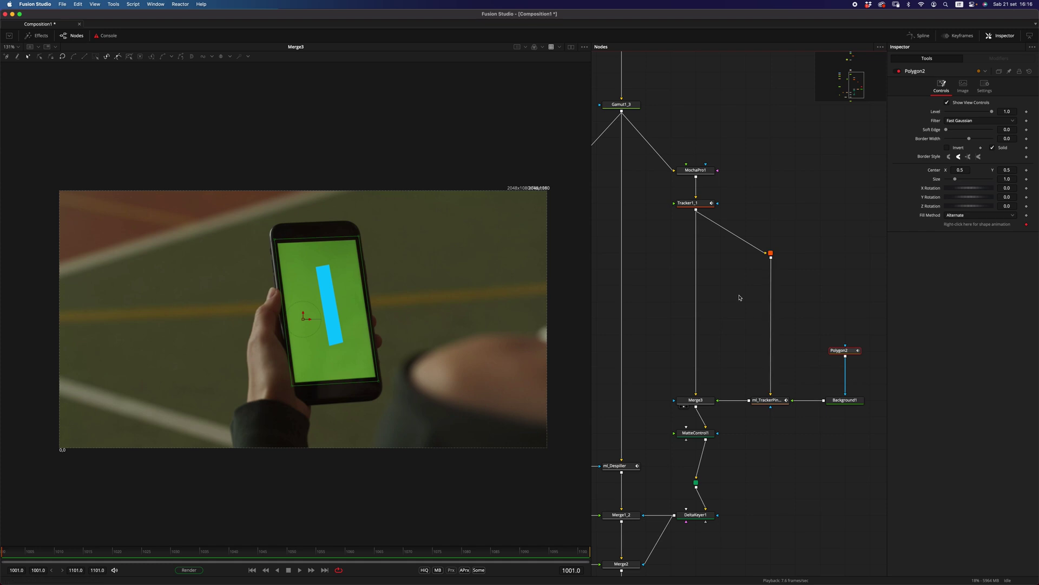
click(687, 203)
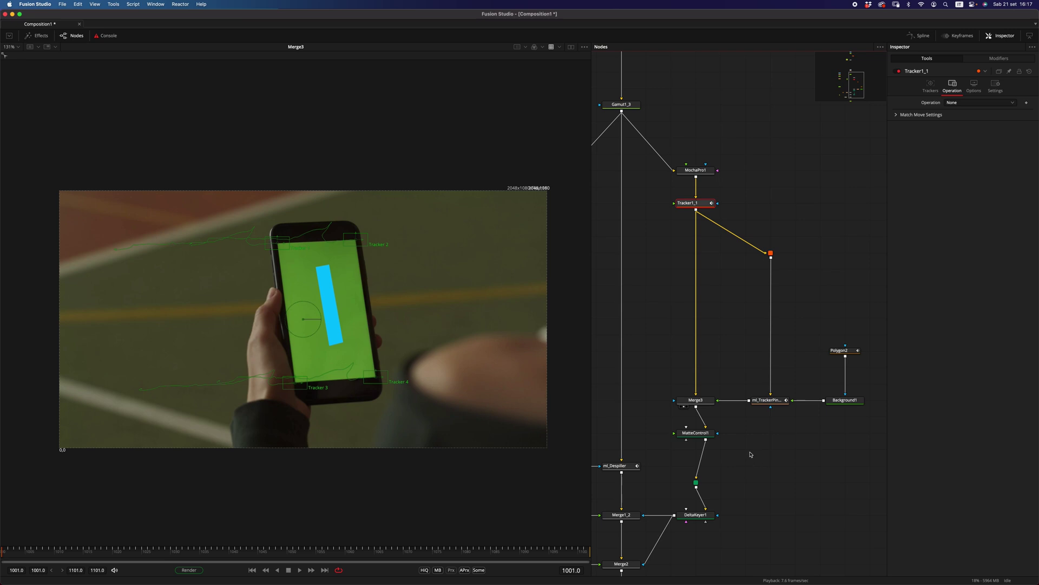
click(704, 434)
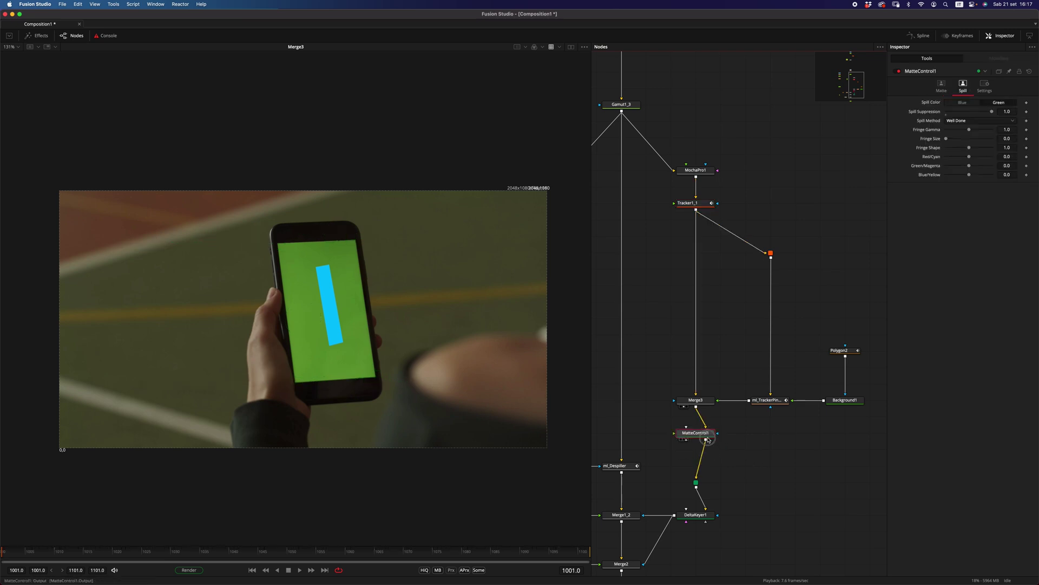
click(770, 401)
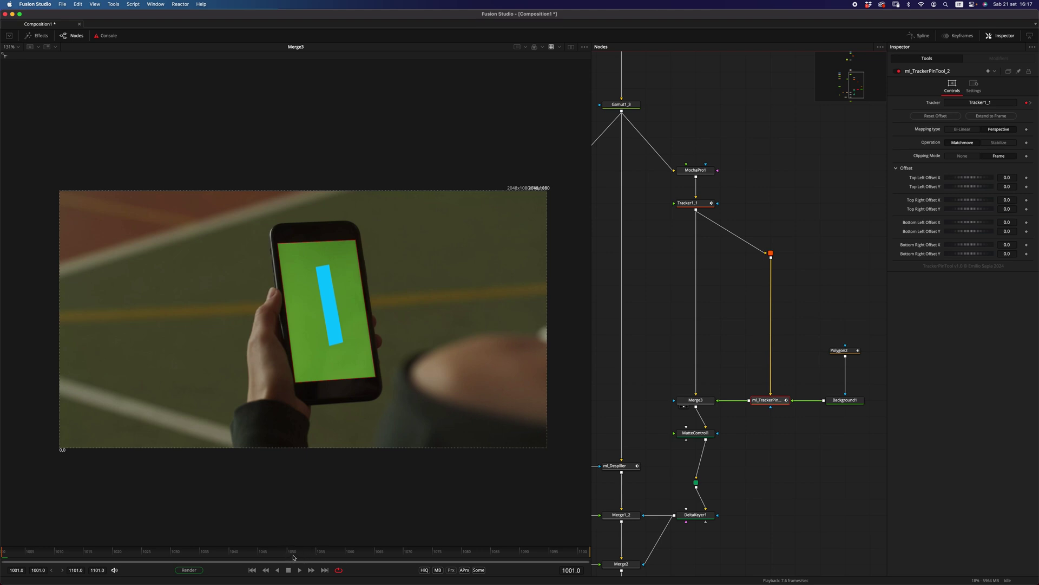
click(990, 117)
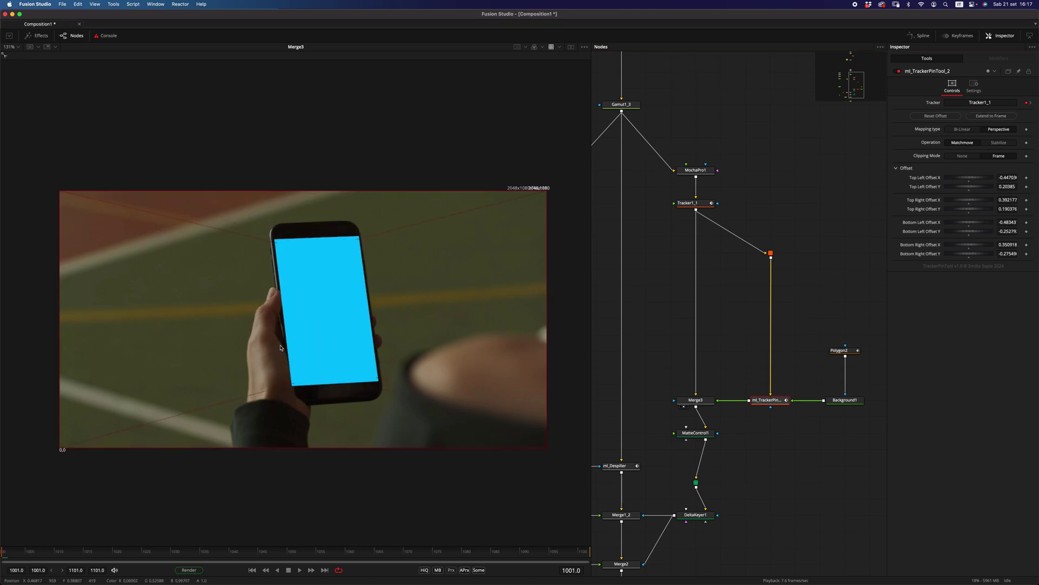
Set Polygon2's border width to -0.0008 and its soft edge to 0.00441.
click(843, 351)
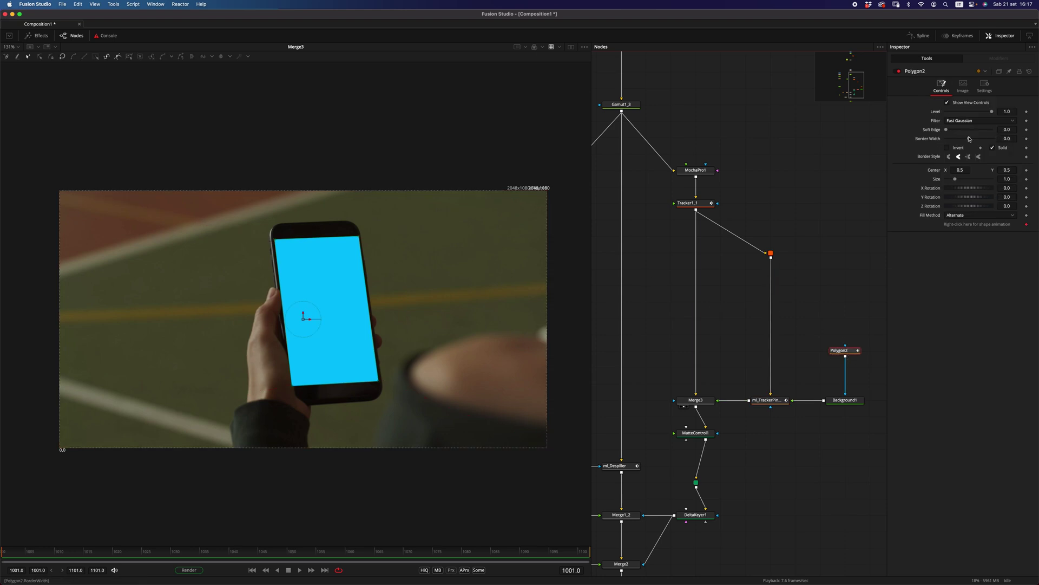
mouse_move(970, 139)
mouse_down()
mouse_move(949, 130)
mouse_move(968, 142)
mouse_up()
Detach Background1 and connect Polygon2 directly to ml_TrackerPinTool_2, placing the polygon node beside it.
click(797, 408)
shift+drag(847, 404, 846, 436)
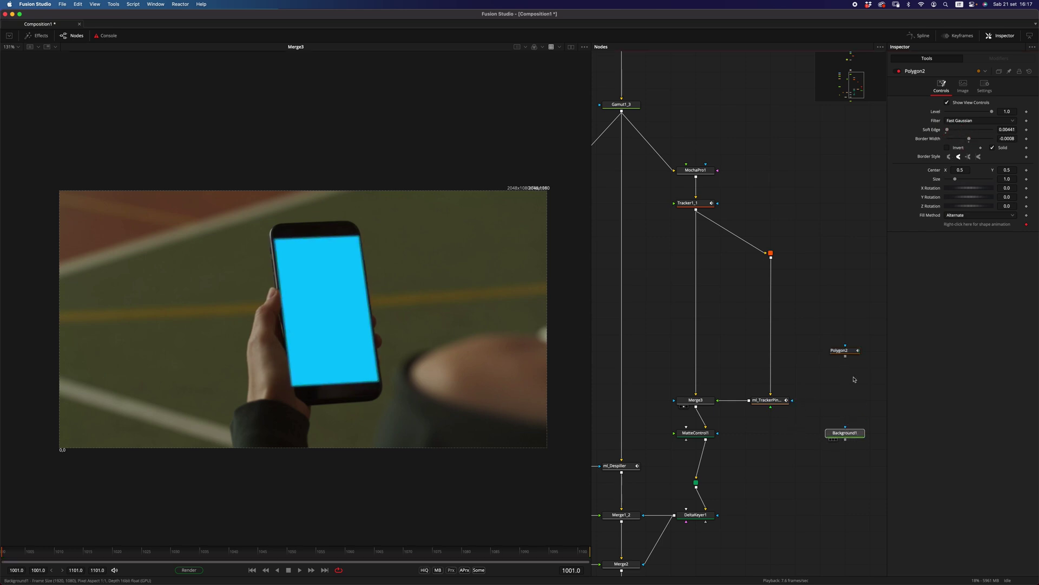
drag(845, 356, 777, 406)
click(776, 401)
drag(844, 351, 844, 399)
click(844, 399)
Reroute ml_TrackerPinTool_2's output from Merge3 to MatteControl1's effect mask and check the despilled screen up to frame 1023.
click(724, 423)
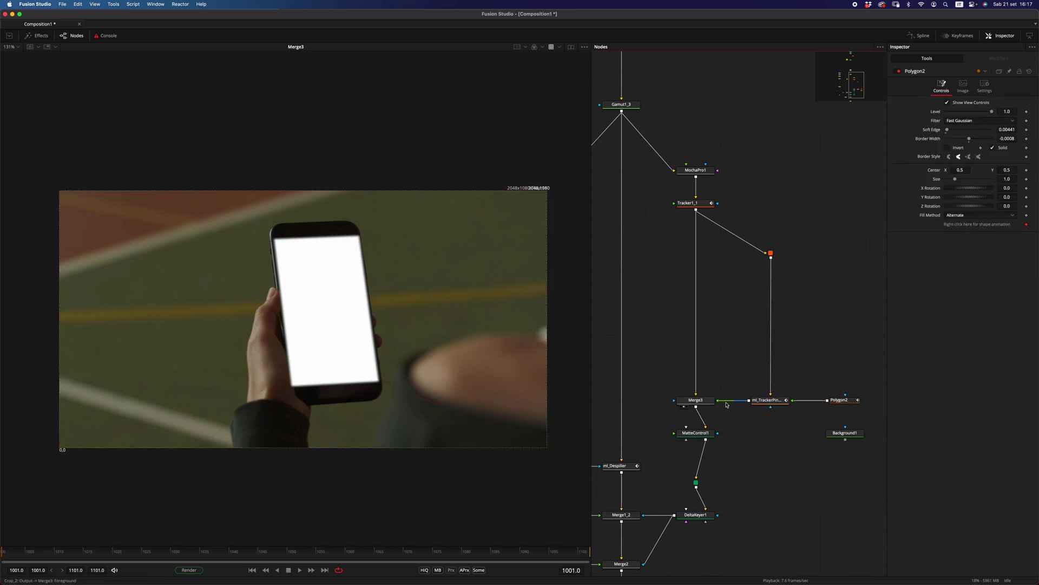
click(727, 400)
drag(771, 406, 325, 330)
scroll(299, 318, up, 3)
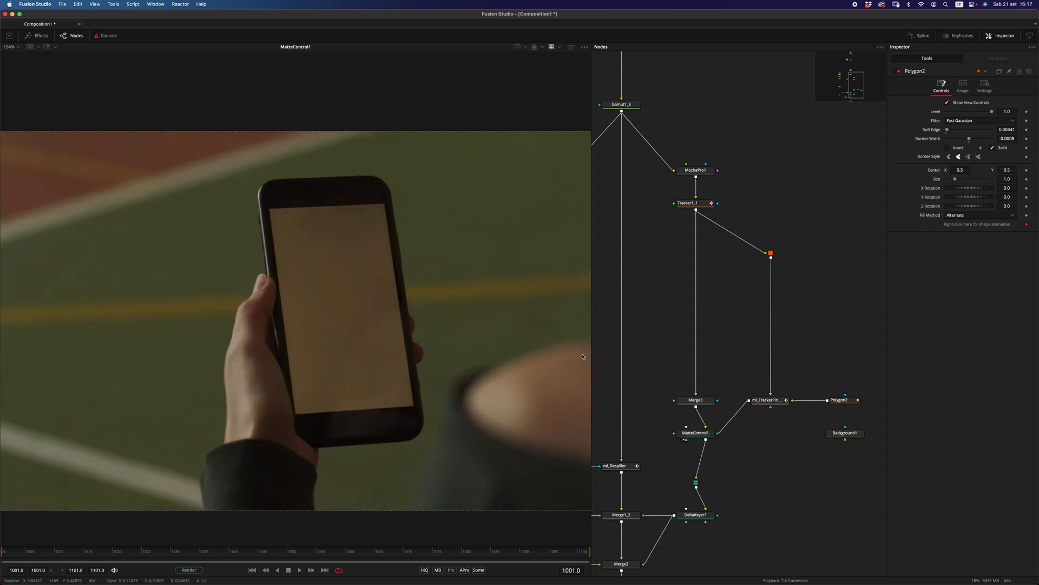
drag(291, 551, 129, 548)
Delete Merge3, MatteControl1, ml_TrackerPinTool_2, Polygon2 and Background1 from the tracker branch.
drag(663, 371, 677, 364)
scroll(715, 357, down, 3)
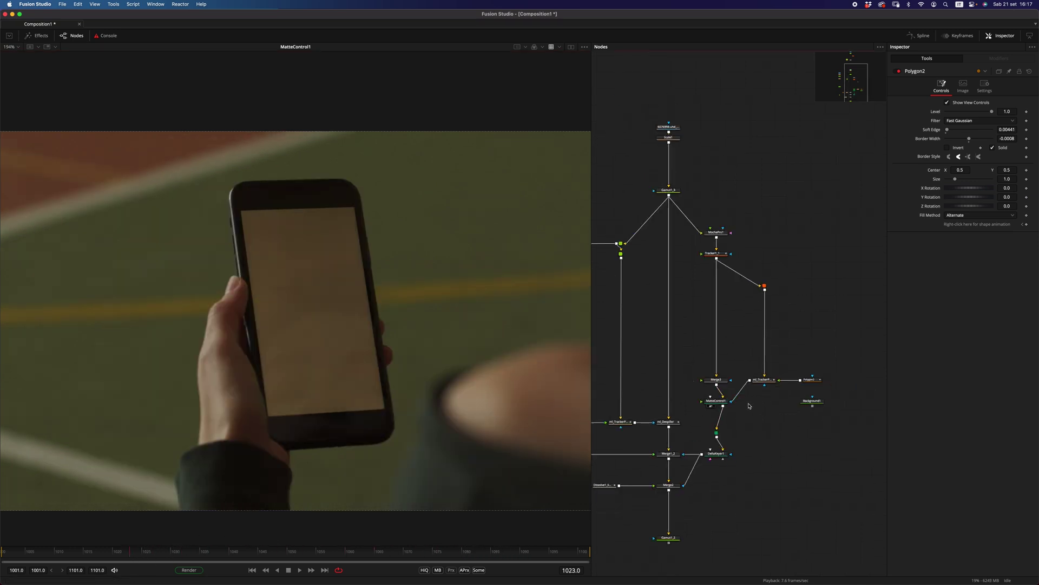
mouse_move(699, 422)
mouse_down()
mouse_move(866, 259)
mouse_move(868, 245)
mouse_move(686, 424)
mouse_up()
key(Delete)
key(super+z)
key(Delete)
View the Gamut1_3 plate, the Gamut1_1 screen image, ml_TrackerPinTool and BrightnessContrast2 in turn.
drag(623, 241, 763, 255)
scroll(696, 262, up, 2)
click(777, 216)
click(655, 251)
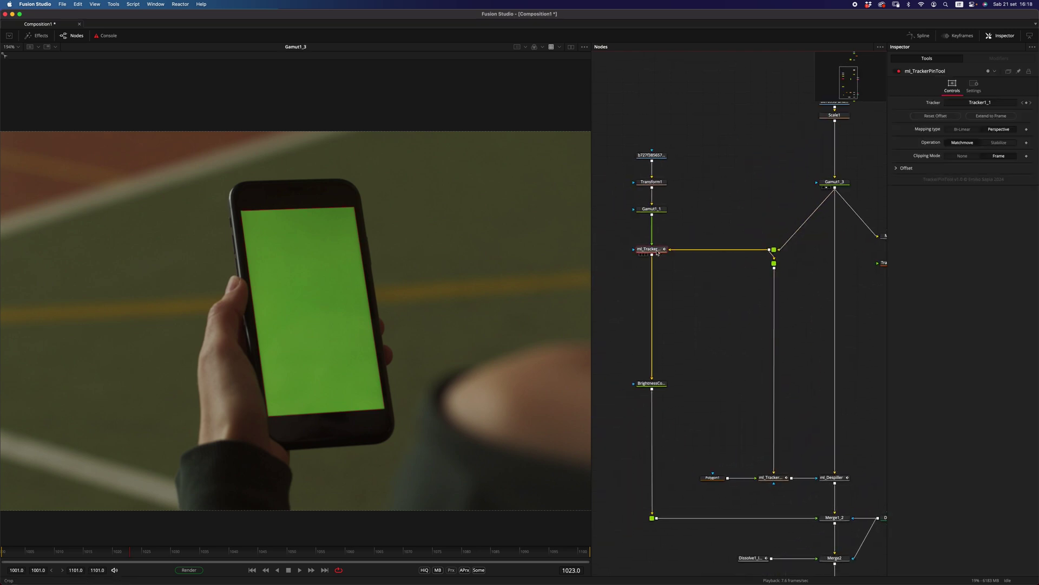
drag(655, 251, 452, 320)
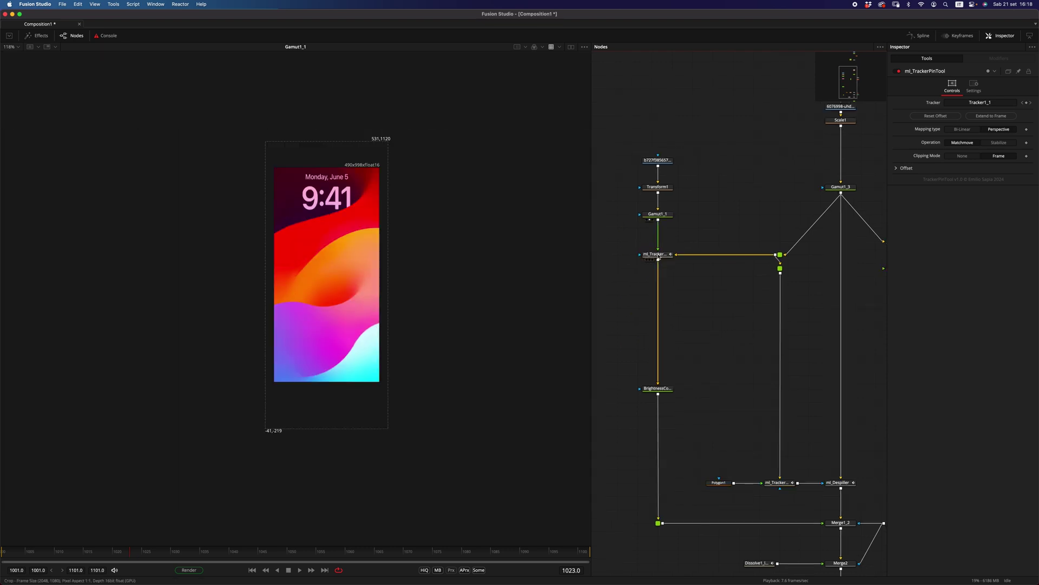
drag(658, 256, 555, 319)
drag(713, 391, 699, 356)
drag(645, 355, 466, 375)
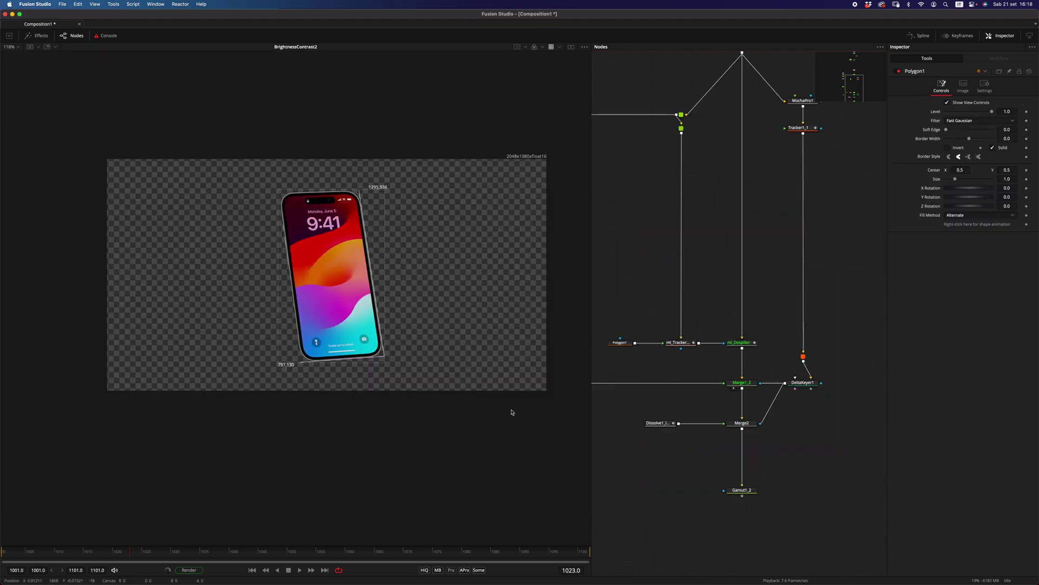
Compare the outputs of Merge1_2 and ml_Despiller, and examine the Polygon1 mask feeding the despill.
key(1)
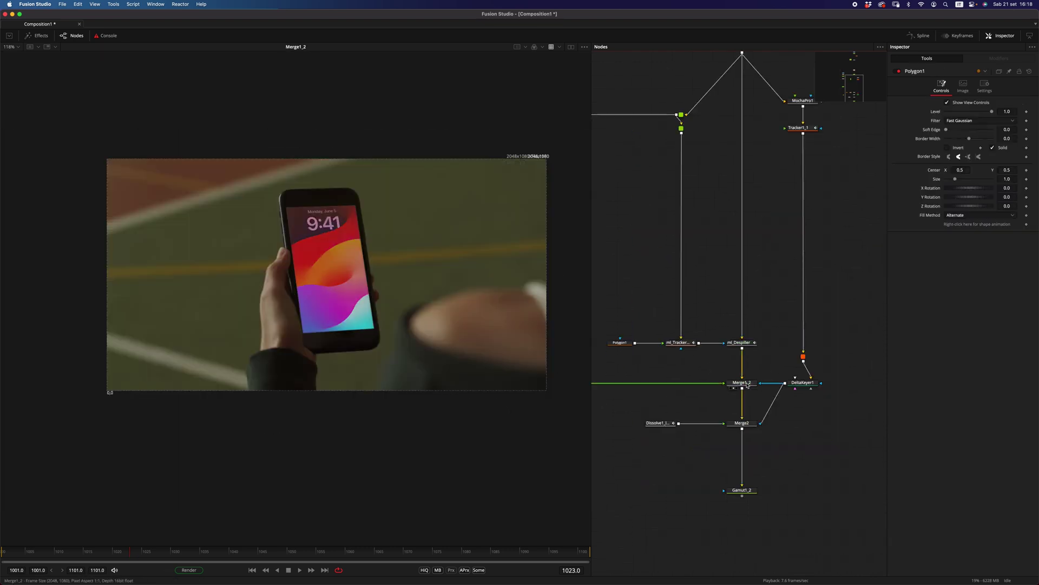
scroll(754, 342, up, 2)
key(1)
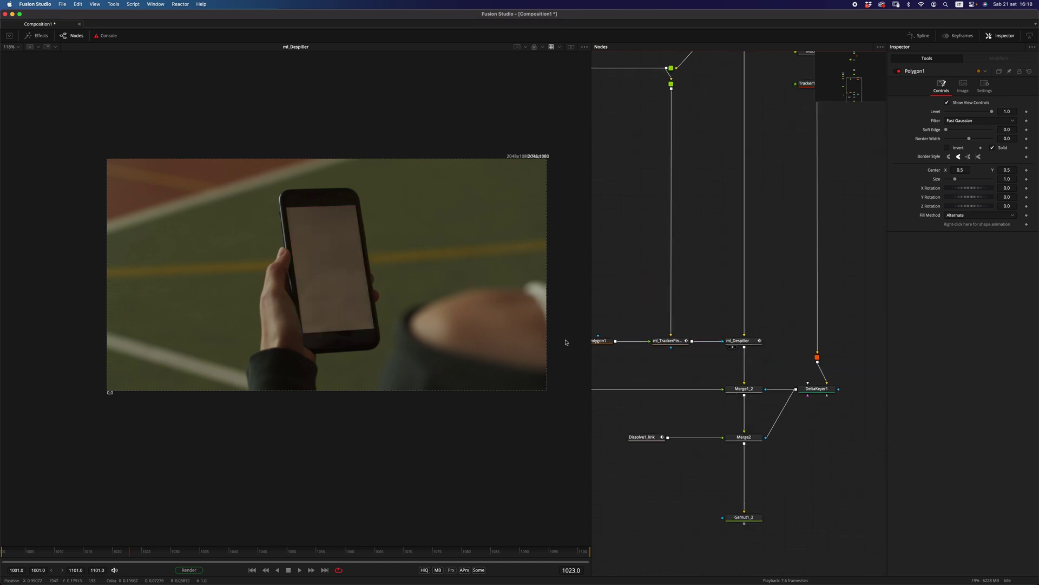
scroll(758, 349, left, 3)
scroll(762, 359, down, 3)
scroll(763, 359, right, 3)
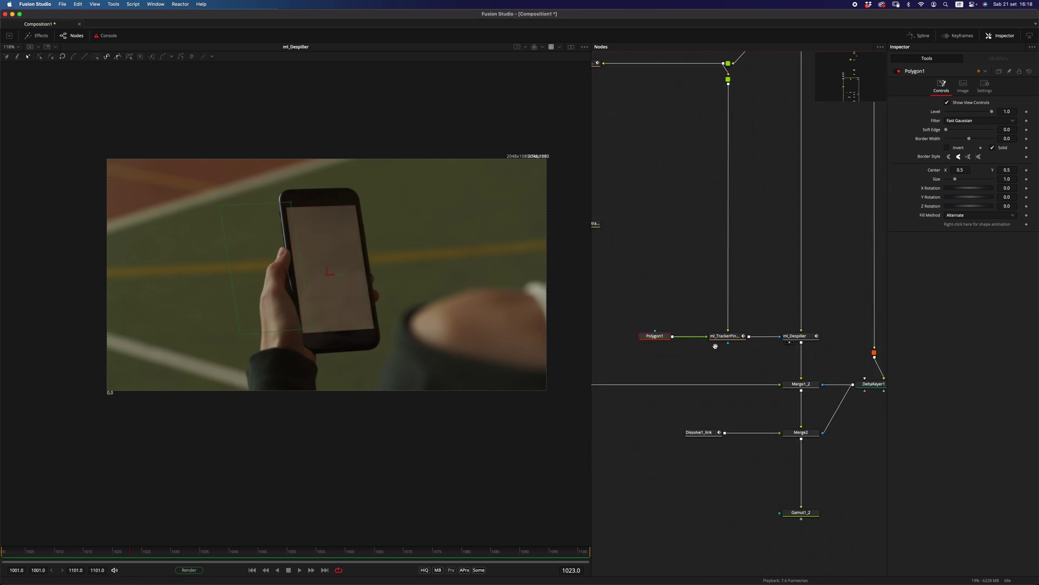
key(1)
Inspect DeltaKeyer1's key settings and view the Merge2 composite.
click(800, 319)
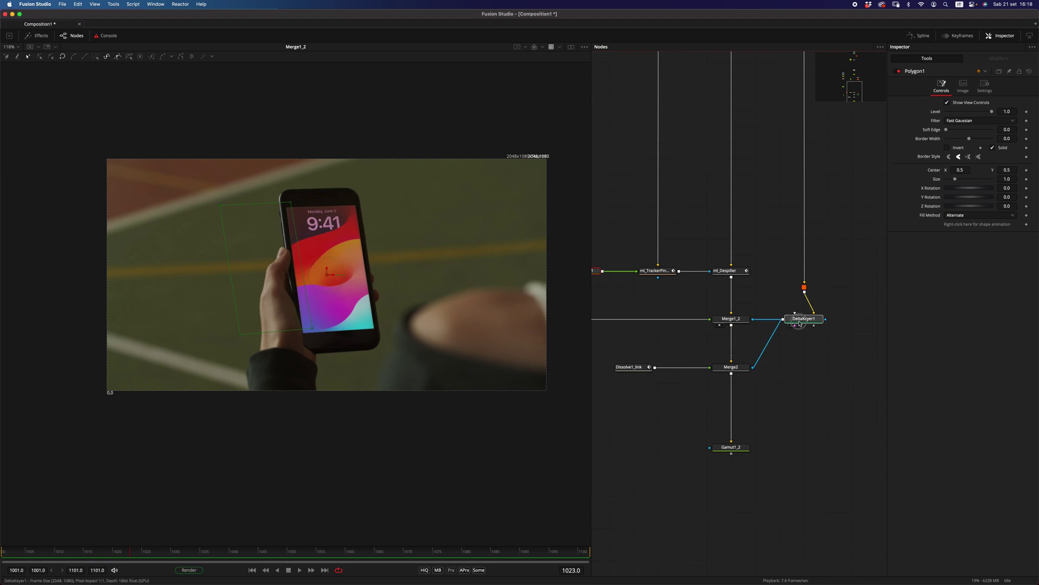
drag(730, 367, 517, 402)
click(711, 440)
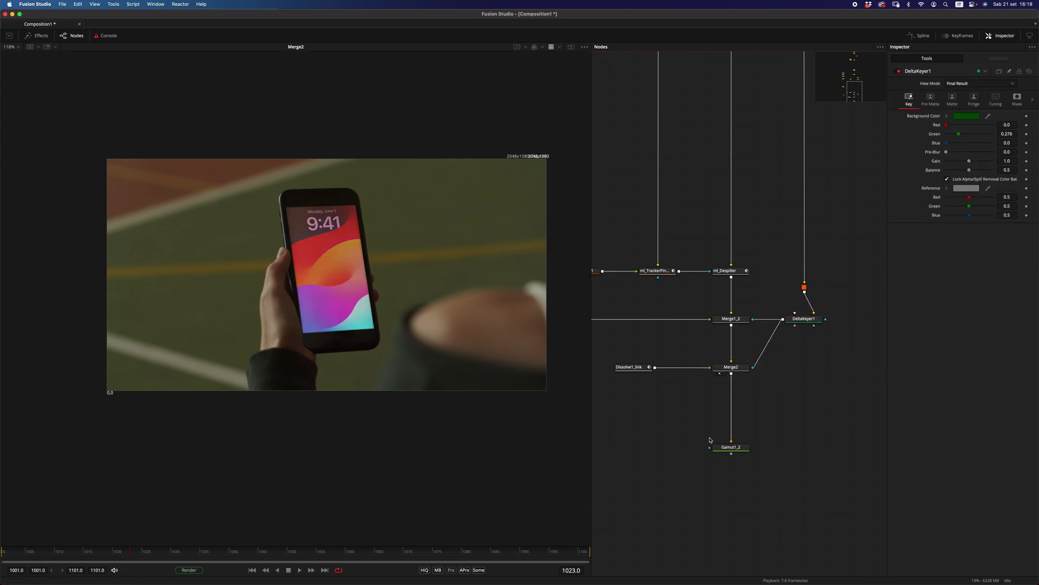
View the final Gamut1_2 output with the viewer LUT turned off and play back the composite.
click(730, 447)
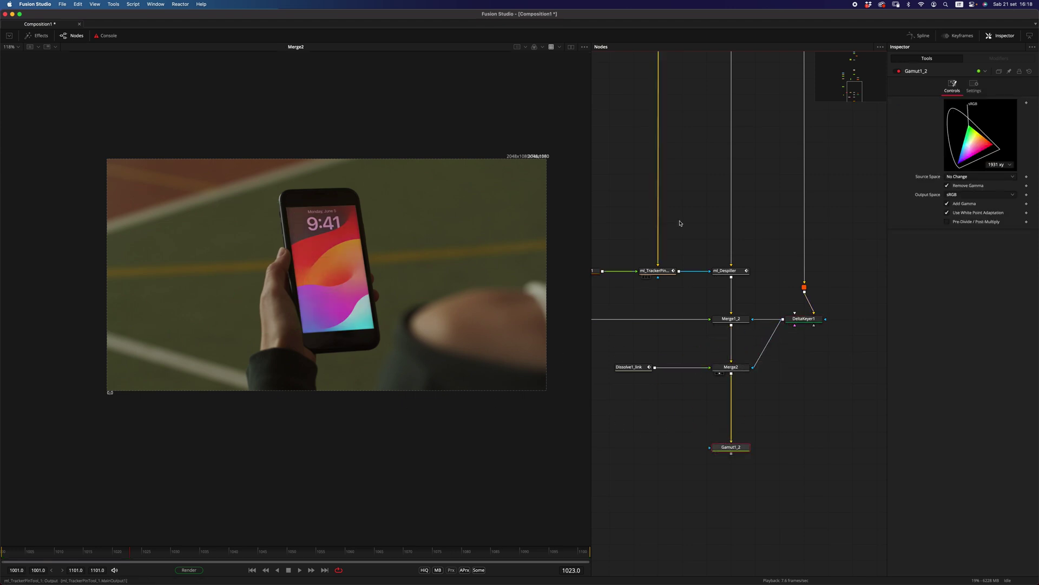
click(552, 47)
drag(730, 448, 520, 412)
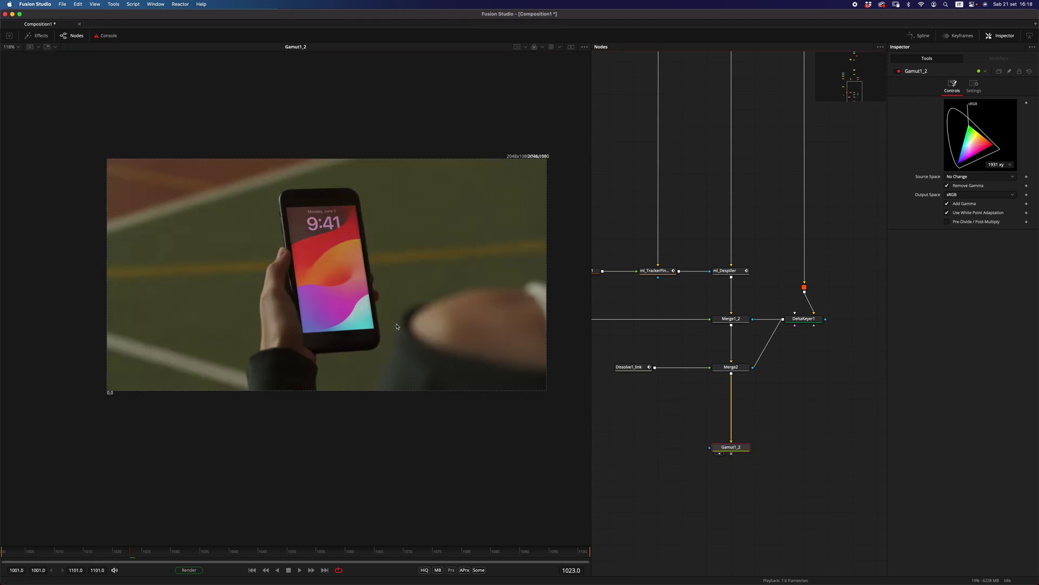
drag(397, 299, 387, 336)
scroll(387, 339, up, 1)
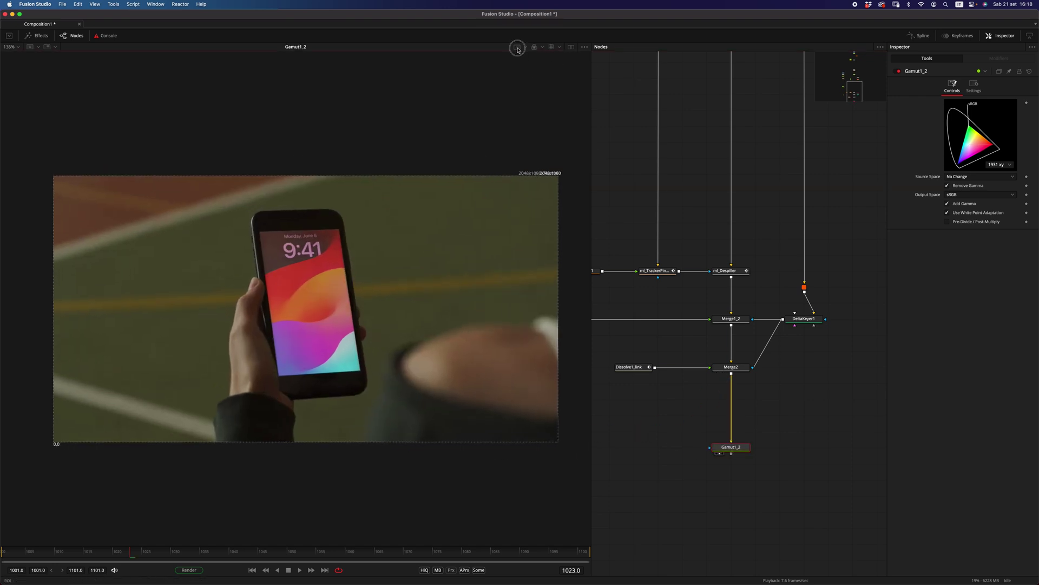
key(space)
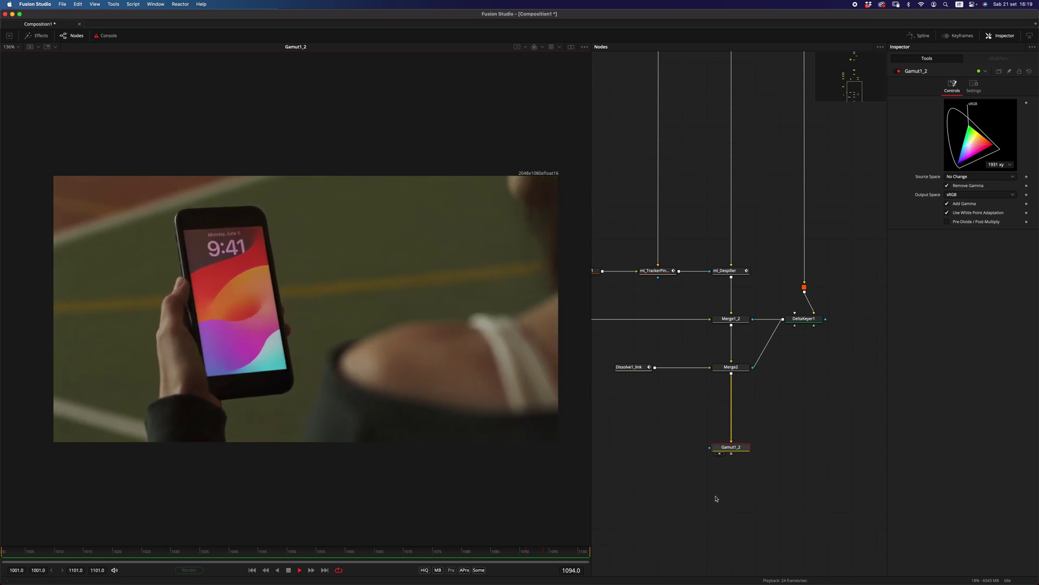
Stop the playback and delete the entire node tree of the phone composite.
click(288, 570)
scroll(757, 511, down, 5)
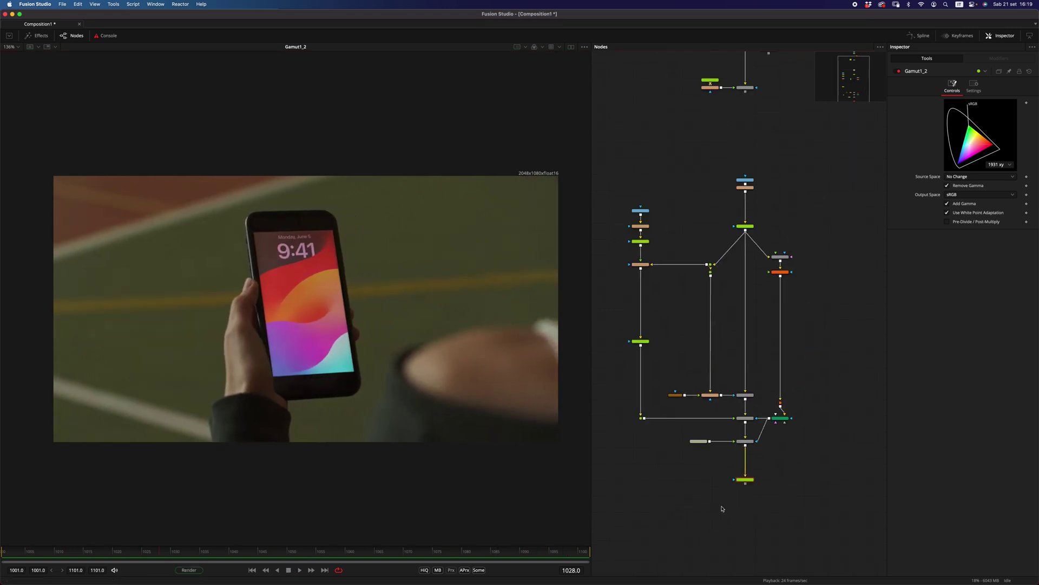
drag(843, 520, 612, 167)
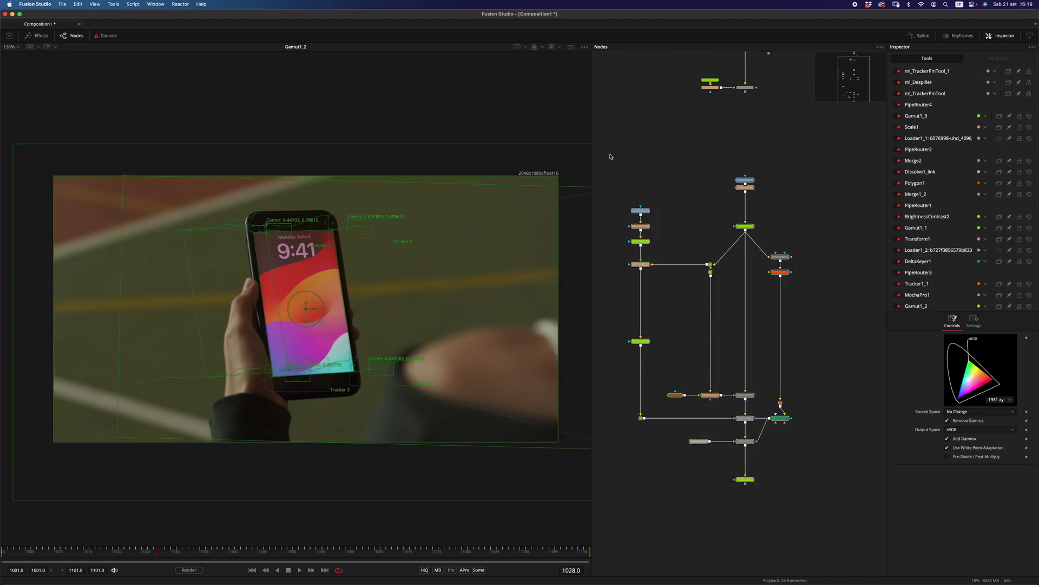
key(Delete)
Turn on the viewer LUT for the astronaut composite and delete the Checker node feeding ml_TrackerTool1.
drag(738, 174, 354, 358)
scroll(740, 187, up, 4)
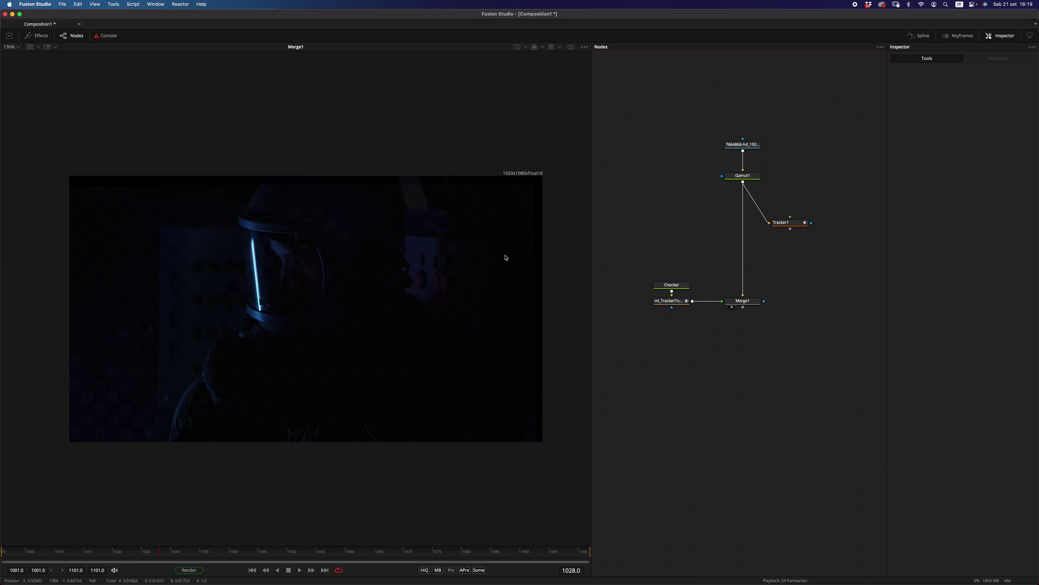
click(551, 47)
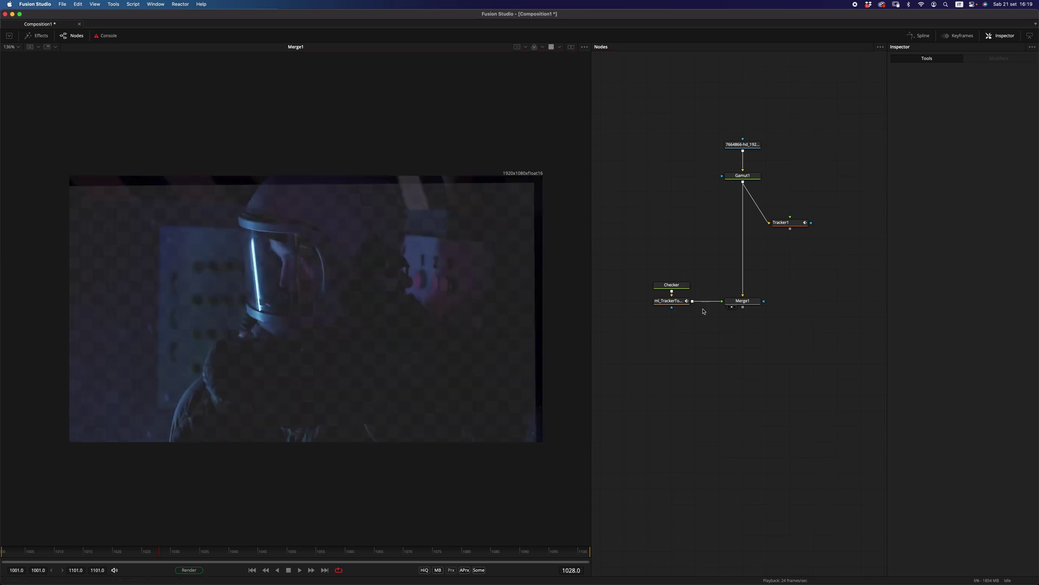
click(674, 289)
key(Delete)
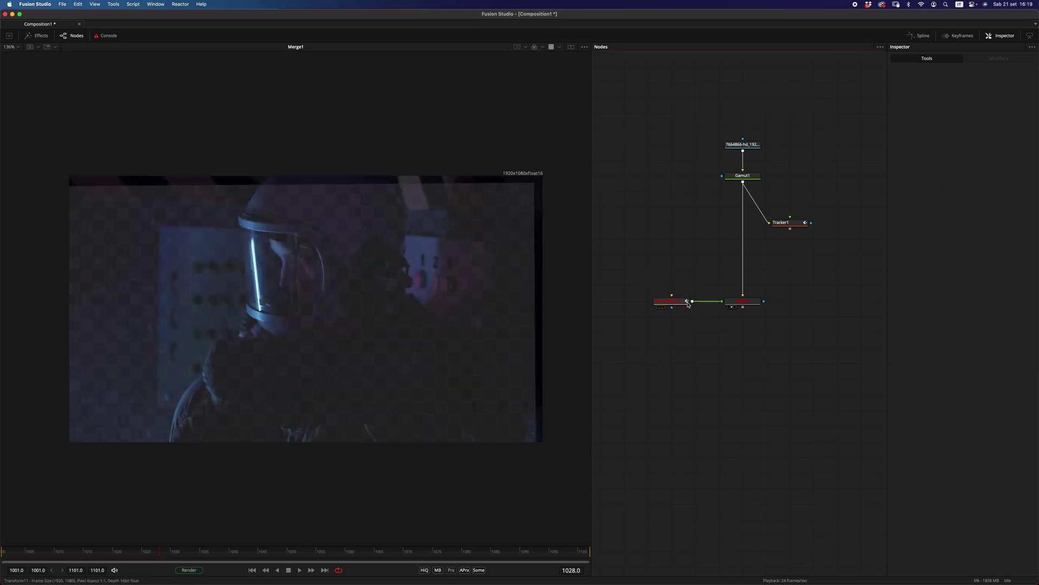
Detach ml_TrackerTool1 from Merge1, connect it beneath Tracker1 and set its mode to Stabilize.
drag(685, 303, 827, 302)
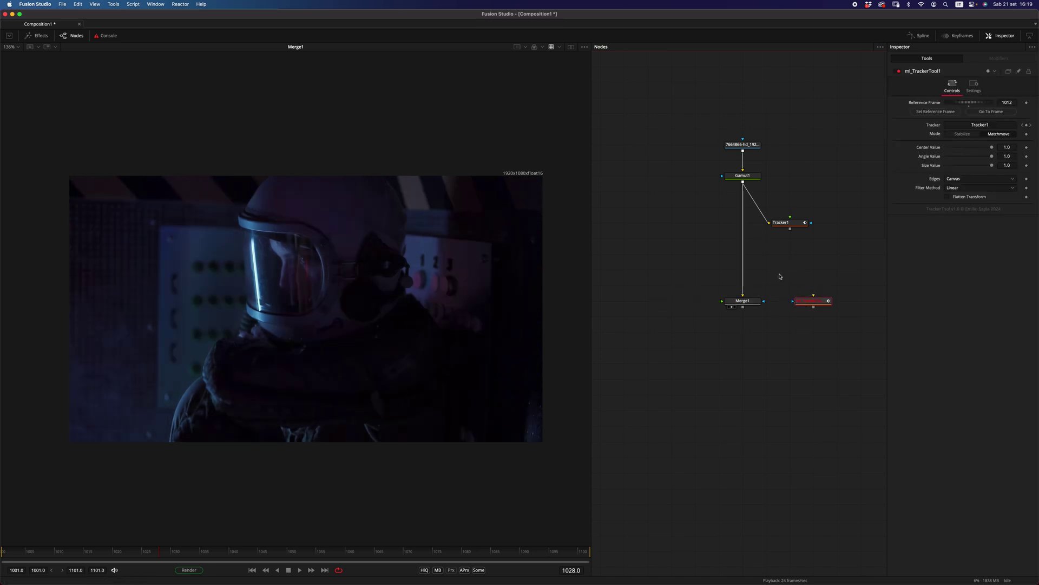
drag(791, 222, 813, 298)
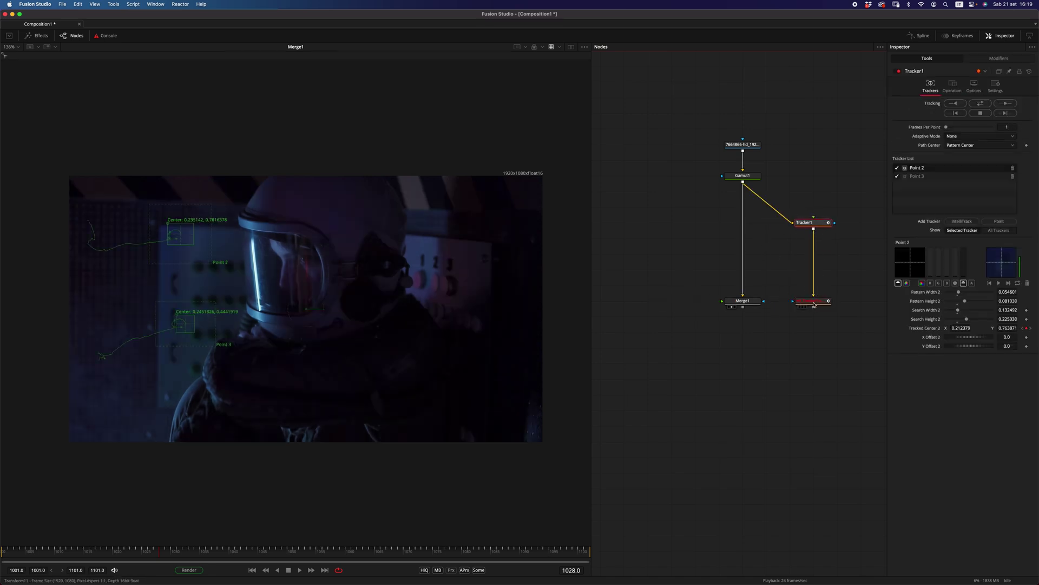
click(814, 301)
click(973, 136)
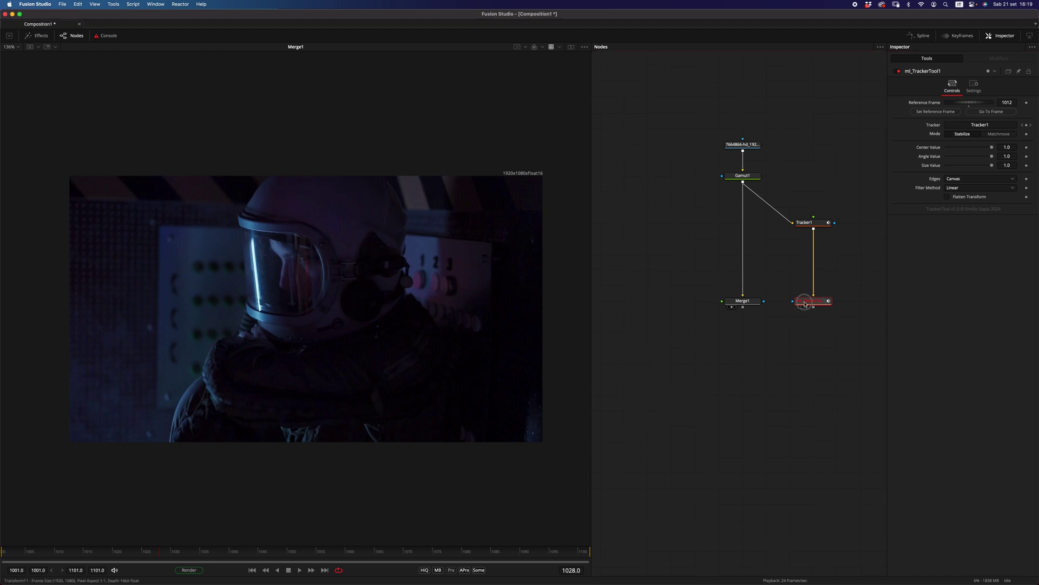
View ml_TrackerTool1 and set its reference frame to 1018.
key(2)
drag(135, 552, 103, 554)
click(935, 111)
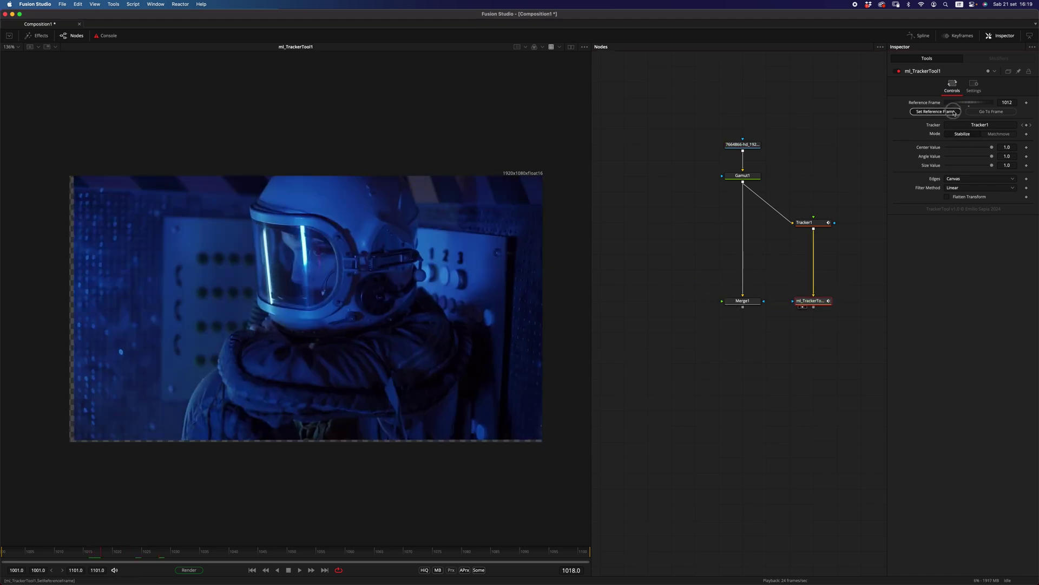
Delete the Merge1 node from the astronaut composite.
click(720, 378)
click(742, 301)
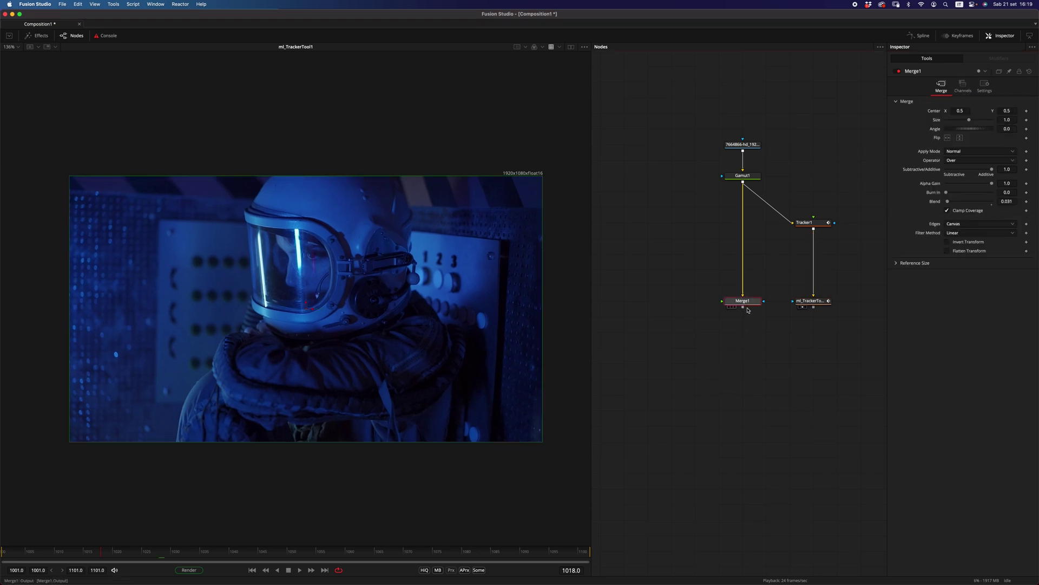
click(731, 359)
click(752, 306)
key(Delete)
Add an ml_PixelAnalyzer node, connect it to Gamut1's output and view it.
key(shift+space)
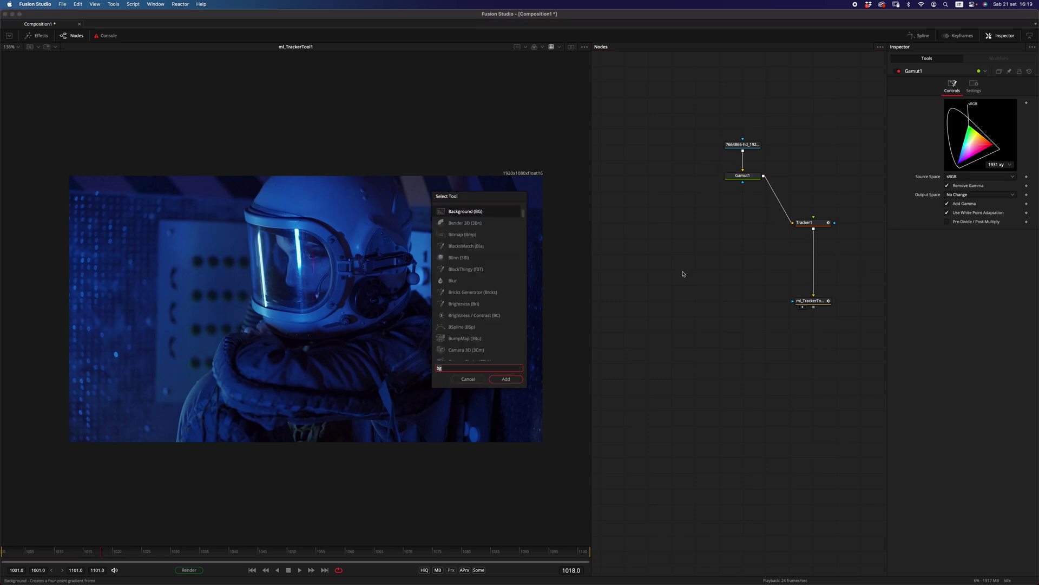
text(bg)
key(BackSpace)
key(BackSpace)
text(pixel)
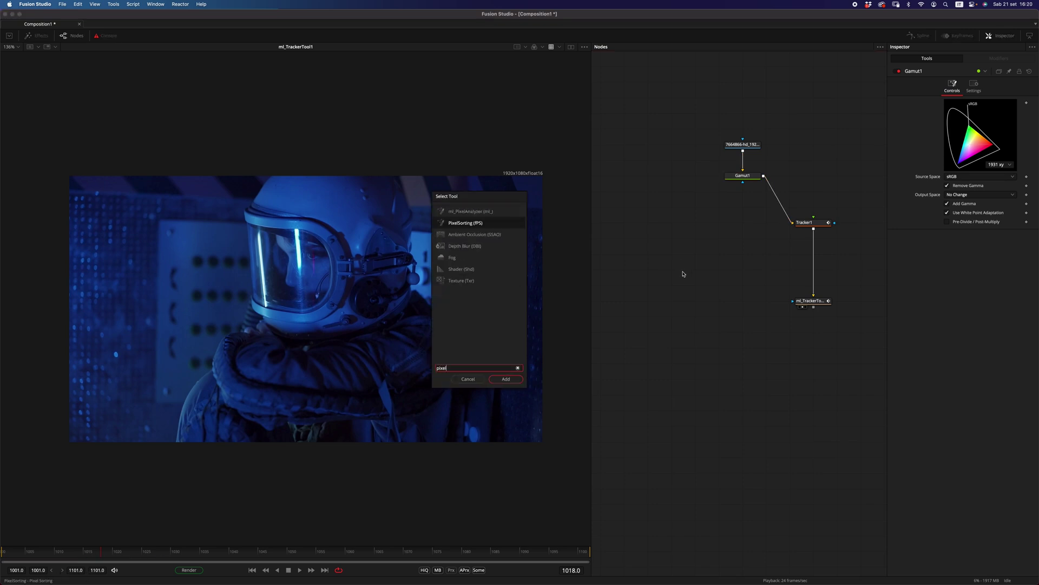
key(Up)
key(Return)
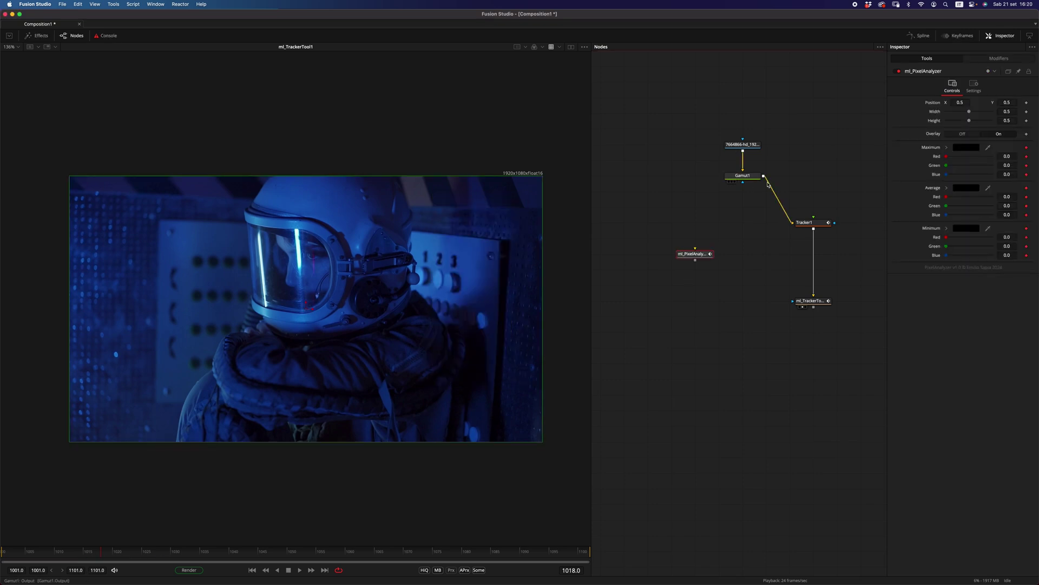
drag(704, 255, 677, 274)
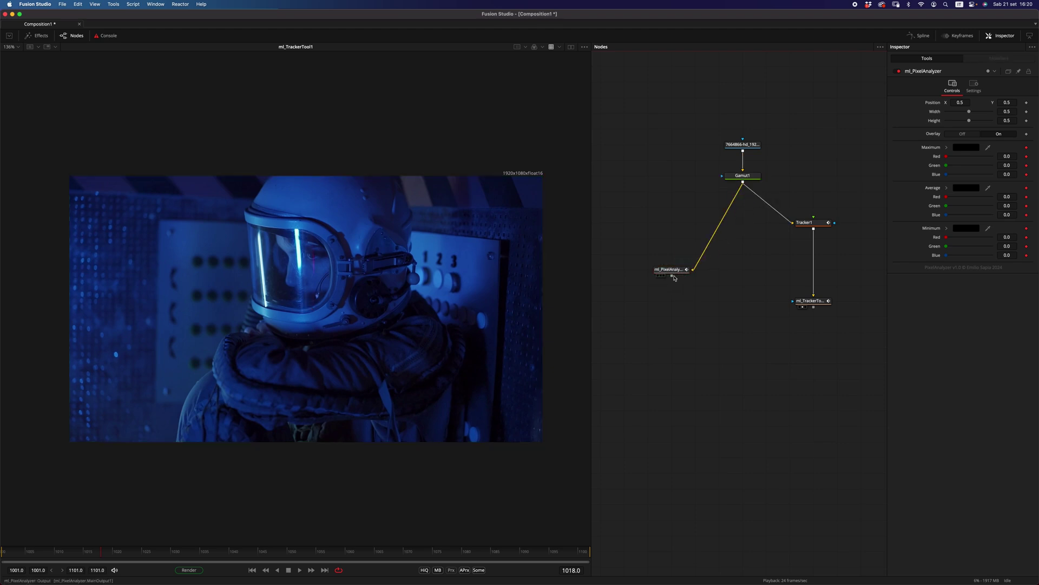
drag(405, 362, 407, 371)
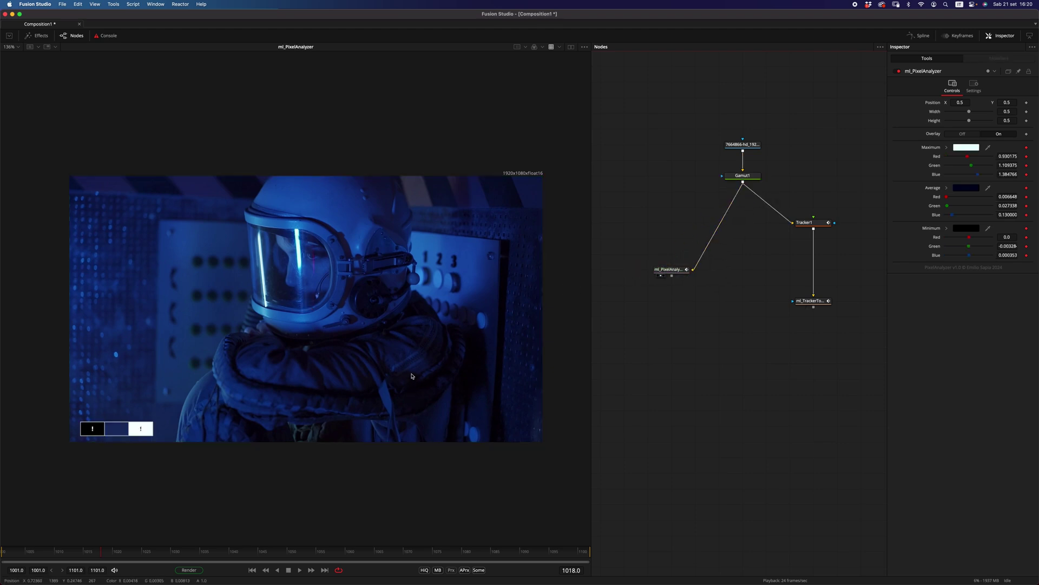
Compare ml_PixelAnalyzer's image with the Overlay on and off, leaving the Overlay off.
click(667, 275)
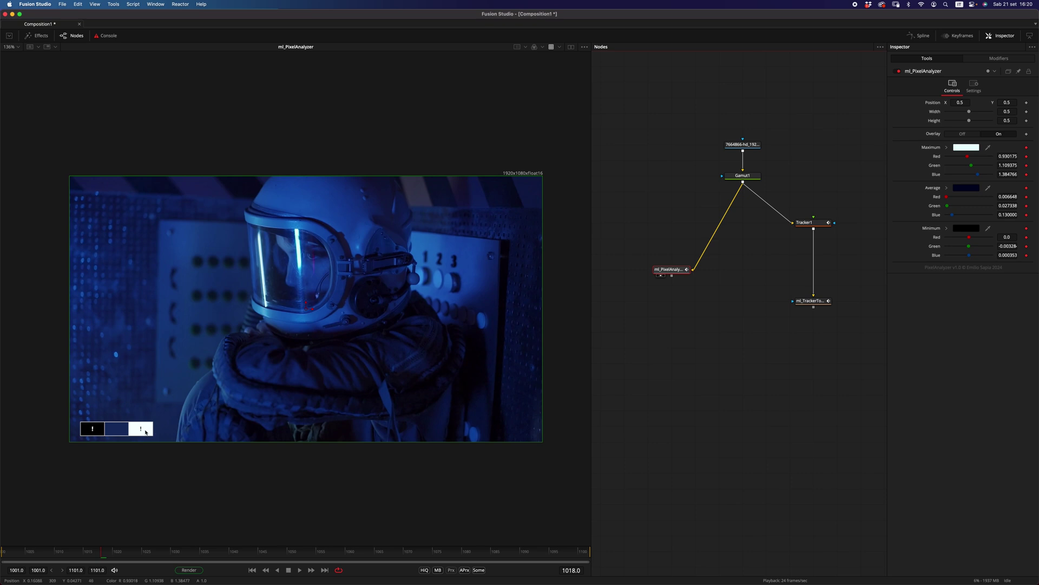
click(965, 134)
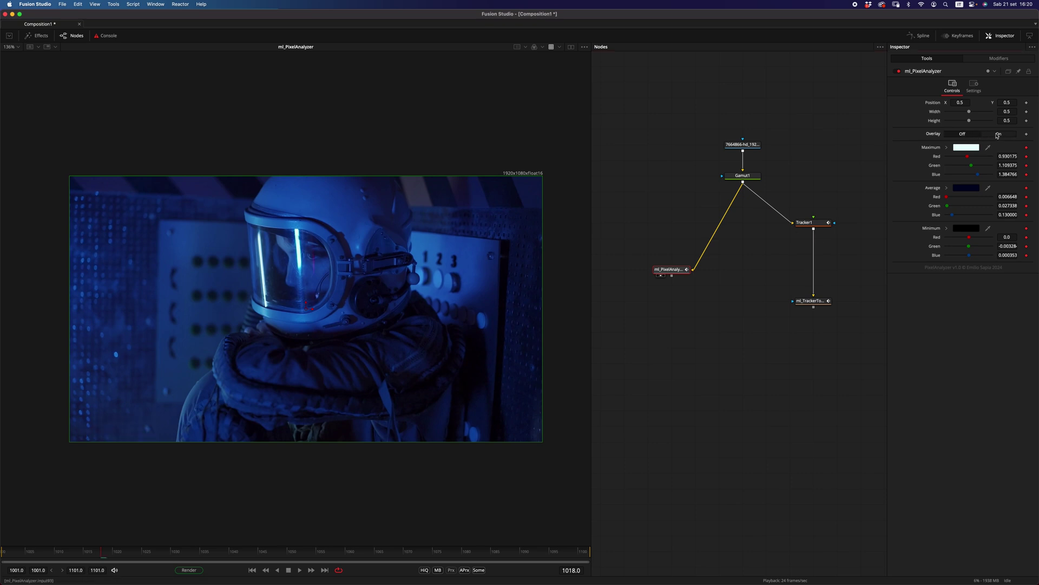
click(998, 135)
click(960, 132)
click(996, 134)
click(964, 135)
click(996, 136)
click(963, 134)
click(986, 135)
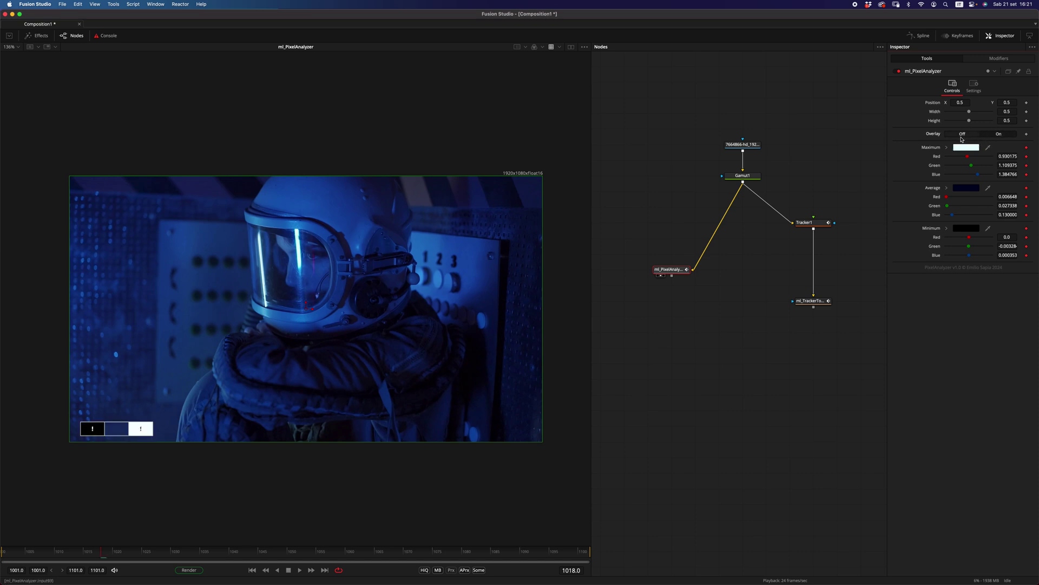
click(961, 135)
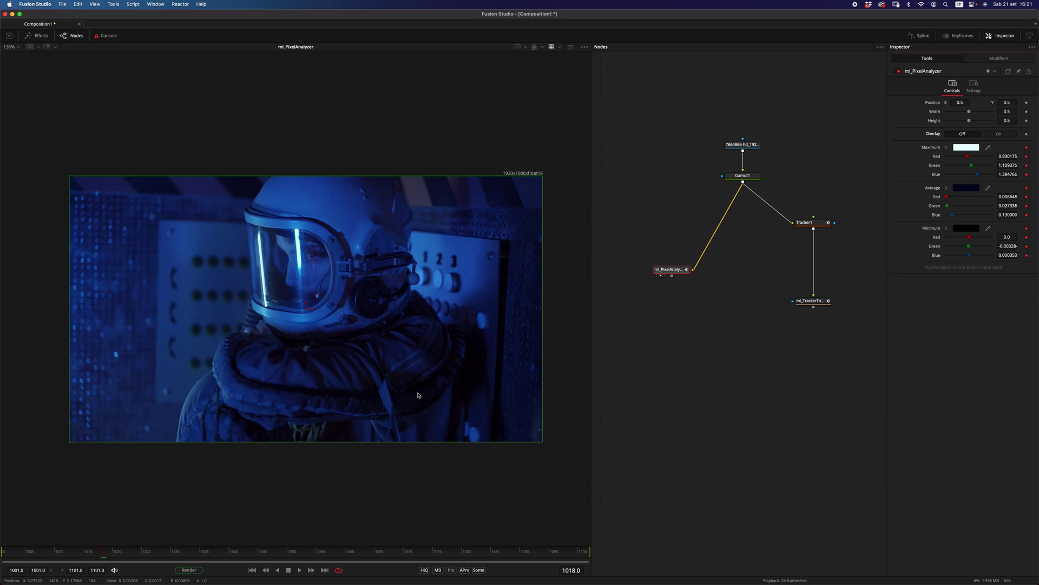
Add a Time Stretcher node after ml_TrackerTool1 to hold frame 1018.
drag(811, 300, 811, 285)
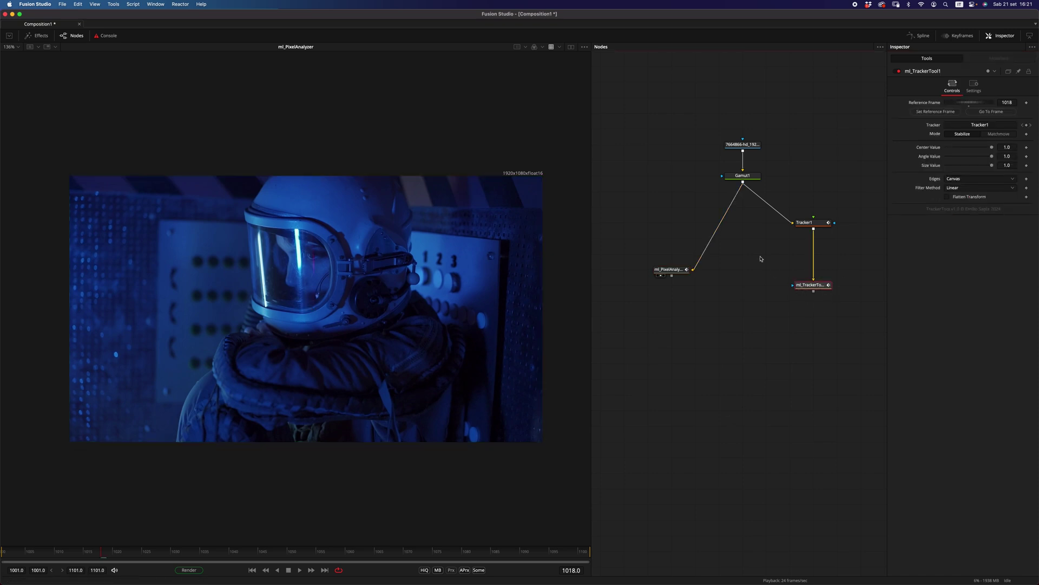
key(shift+space)
text(tst)
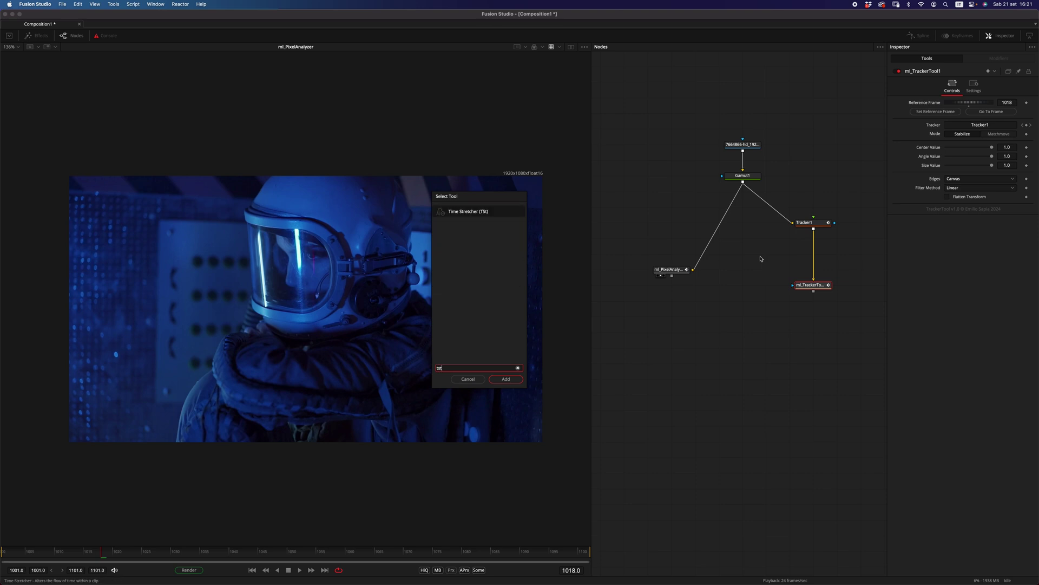
key(Return)
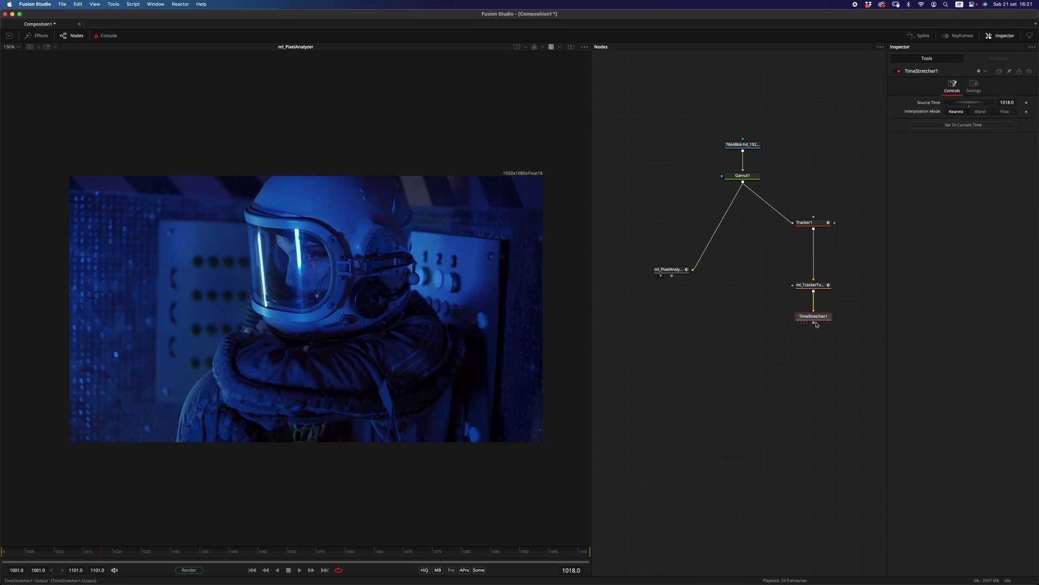
Add a Paint node after TimeStretcher1 and view it.
key(shift+space)
text(pain)
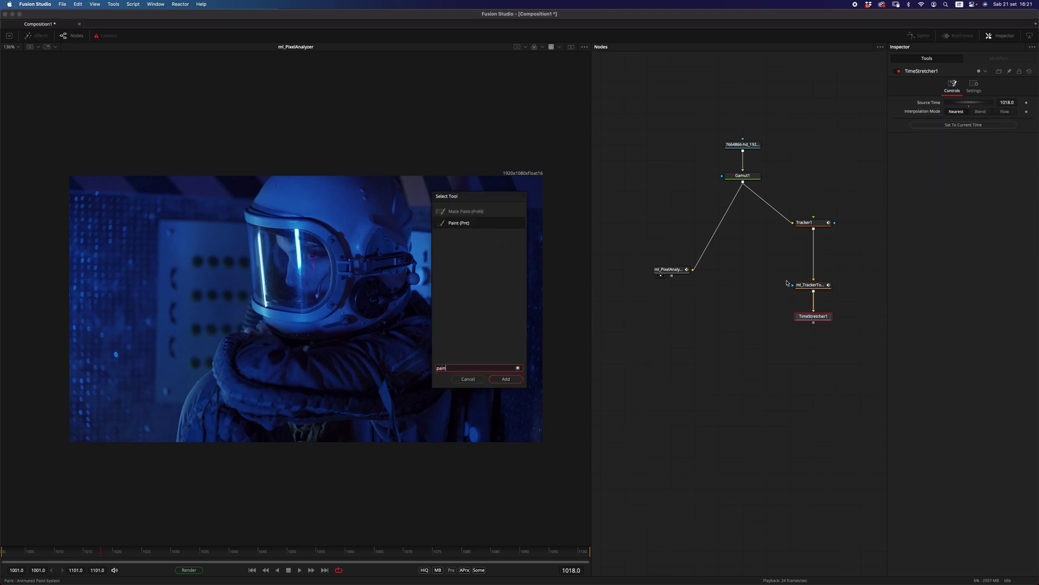
key(Return)
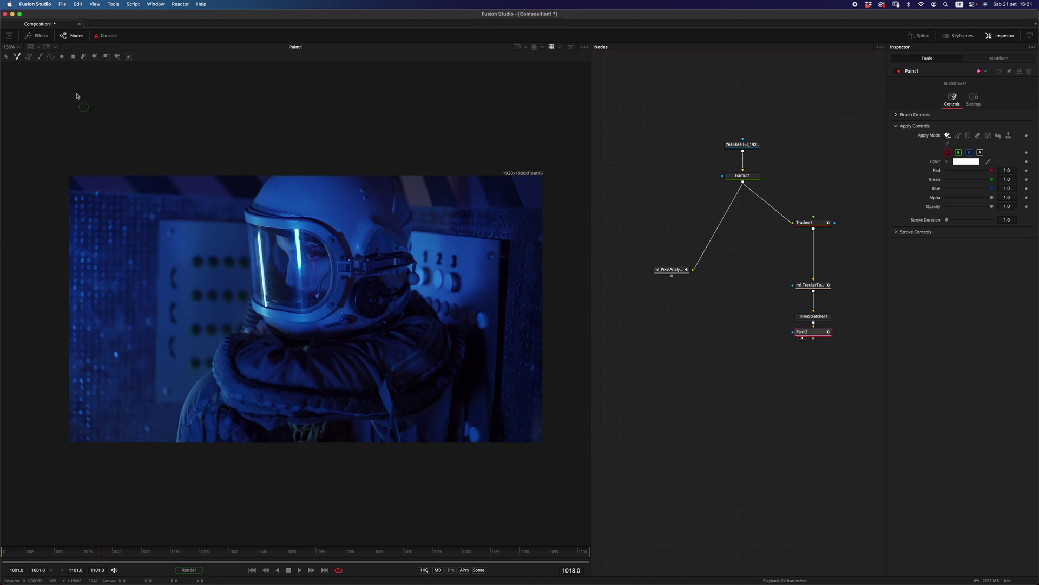
Clone out the small mark near the upper-left corner of the wall panel using Stroke paint in Clone apply mode.
click(40, 56)
scroll(200, 249, up, 6)
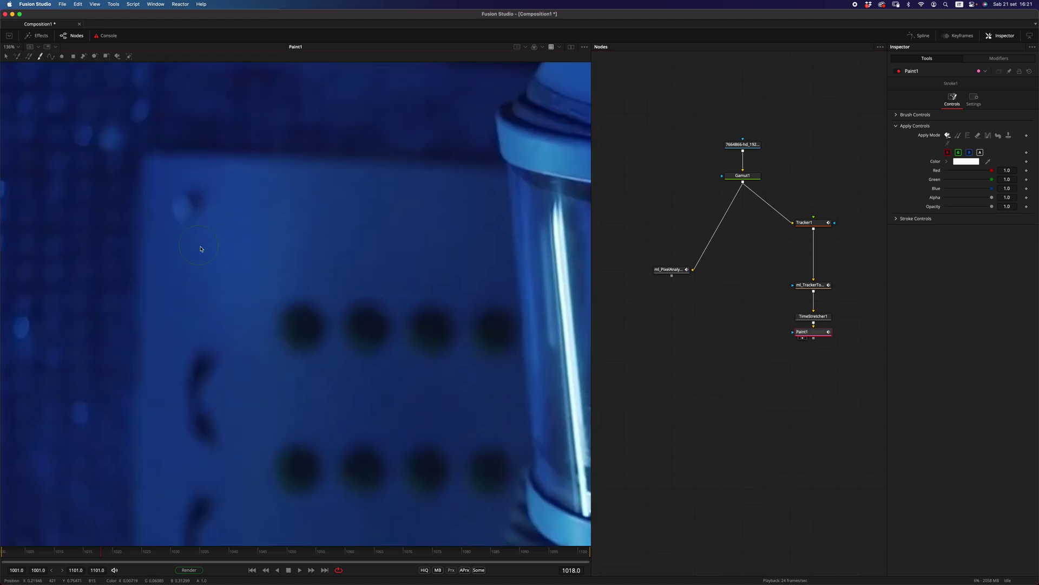
click(960, 137)
scroll(204, 216, up, 2)
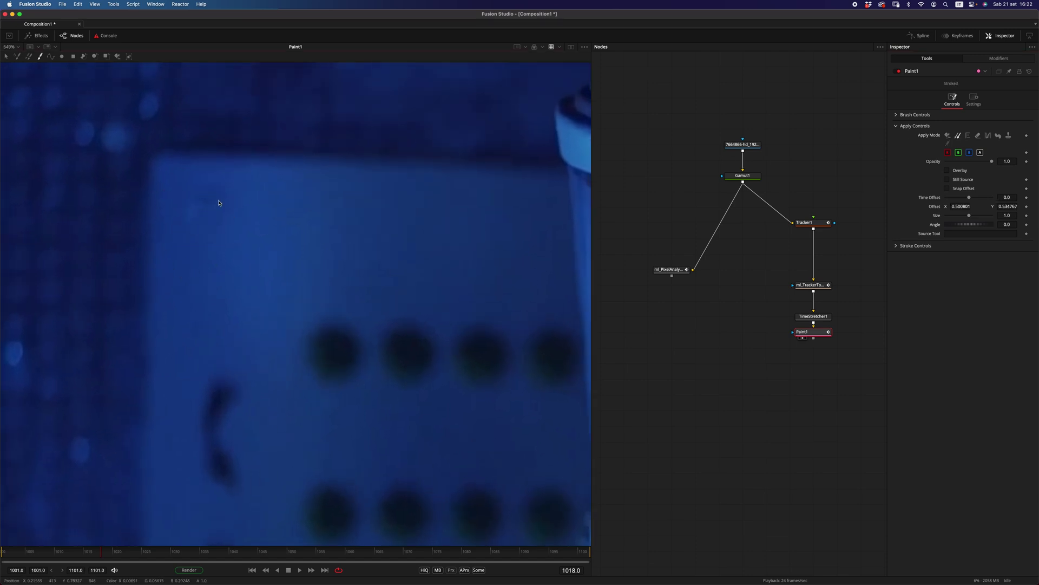
drag(203, 200, 193, 221)
click(210, 215)
click(188, 257)
click(189, 213)
scroll(214, 218, down, 5)
scroll(223, 220, up, 3)
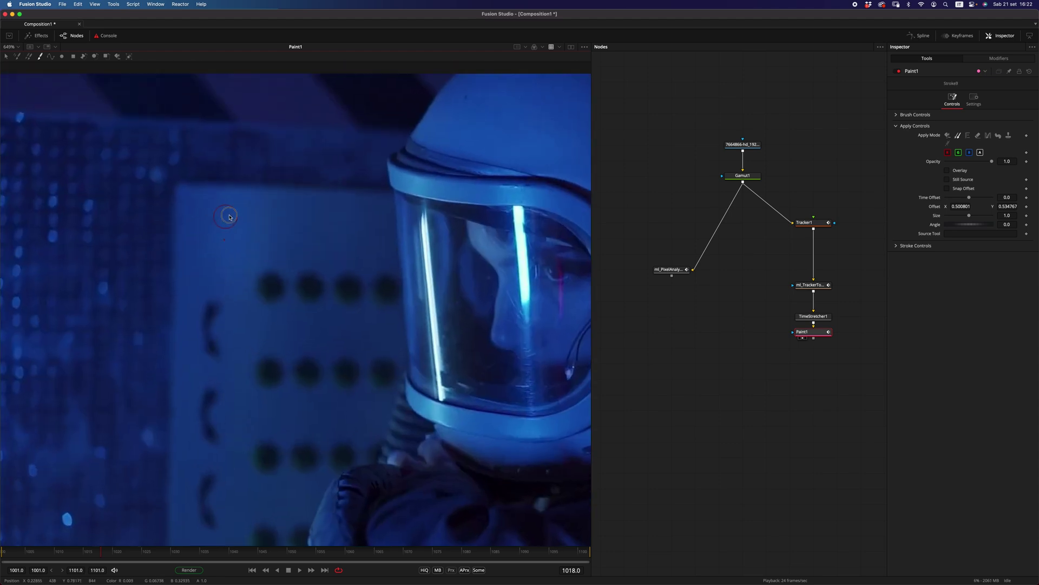
scroll(313, 257, down, 2)
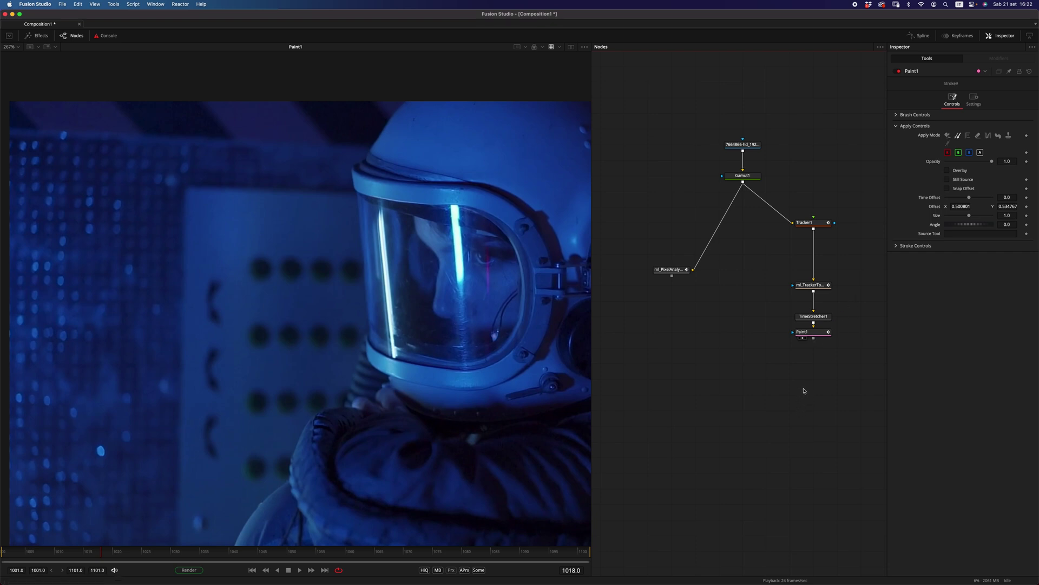
Duplicate ml_TrackerTool1 after Paint1, assign Tracker1 as its tracker and set its mode to Matchmove.
click(811, 284)
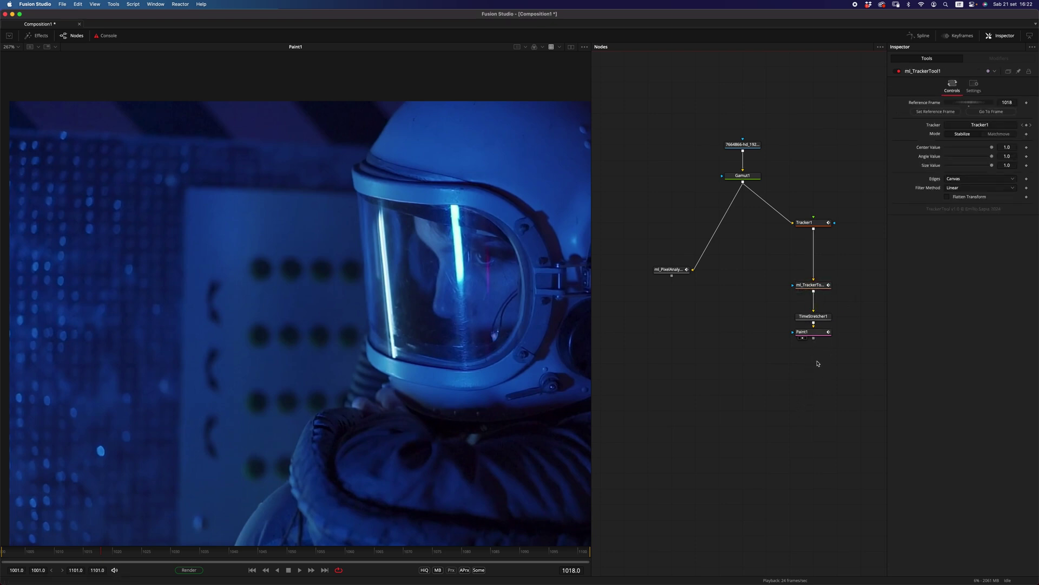
key(super+v)
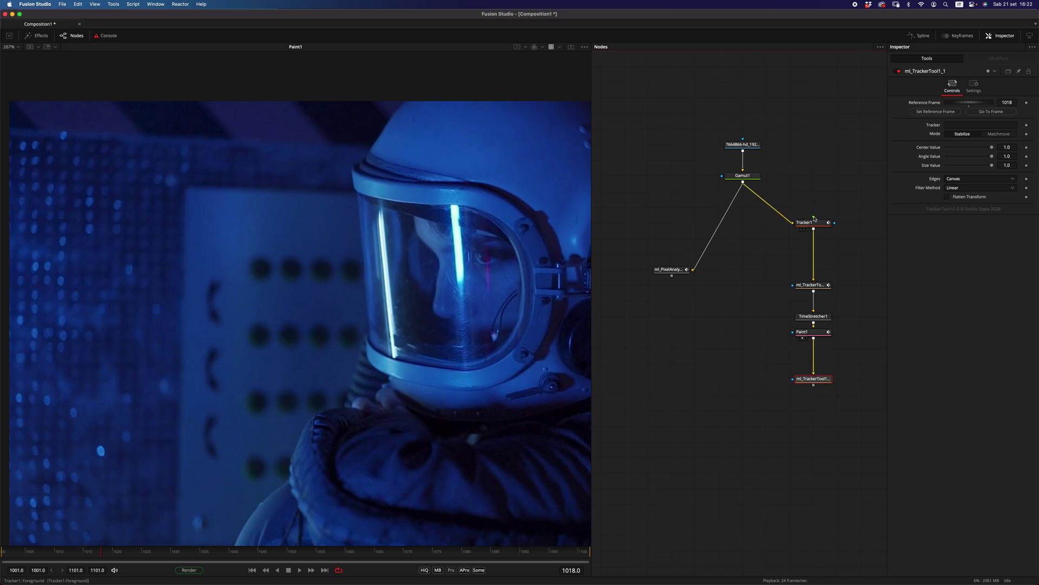
drag(805, 223, 980, 125)
click(999, 134)
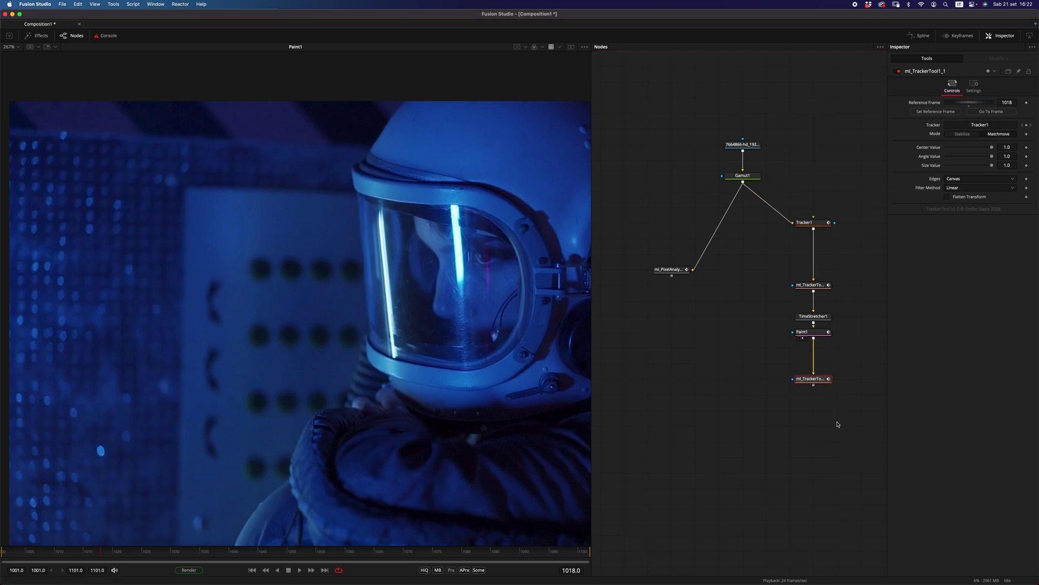
drag(823, 379, 822, 410)
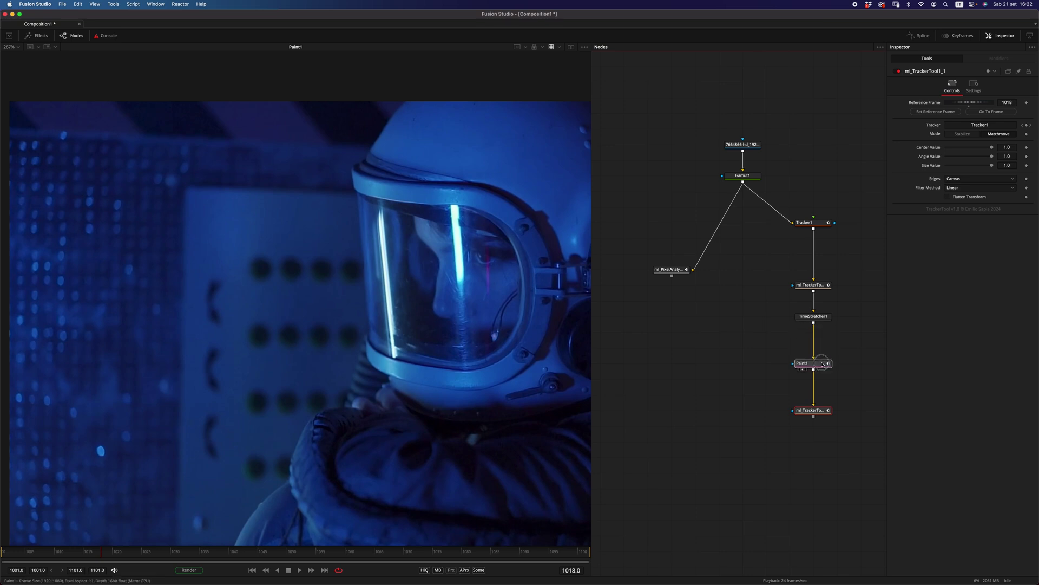
Insert a Brightness/Contrast node between Paint1 and the duplicated tracker tool.
click(819, 333)
key(shift+space)
text(pain)
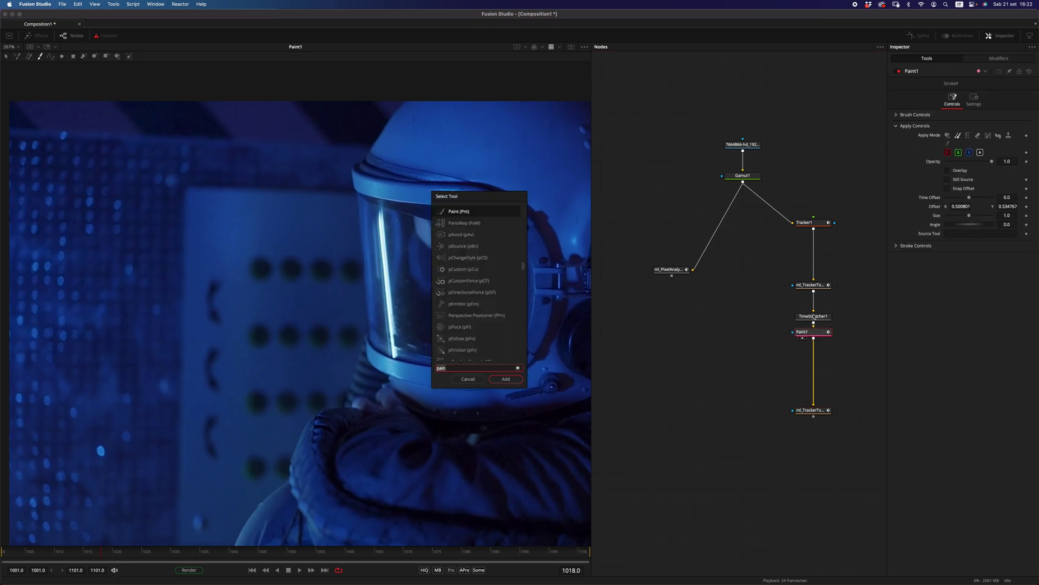
text(bc)
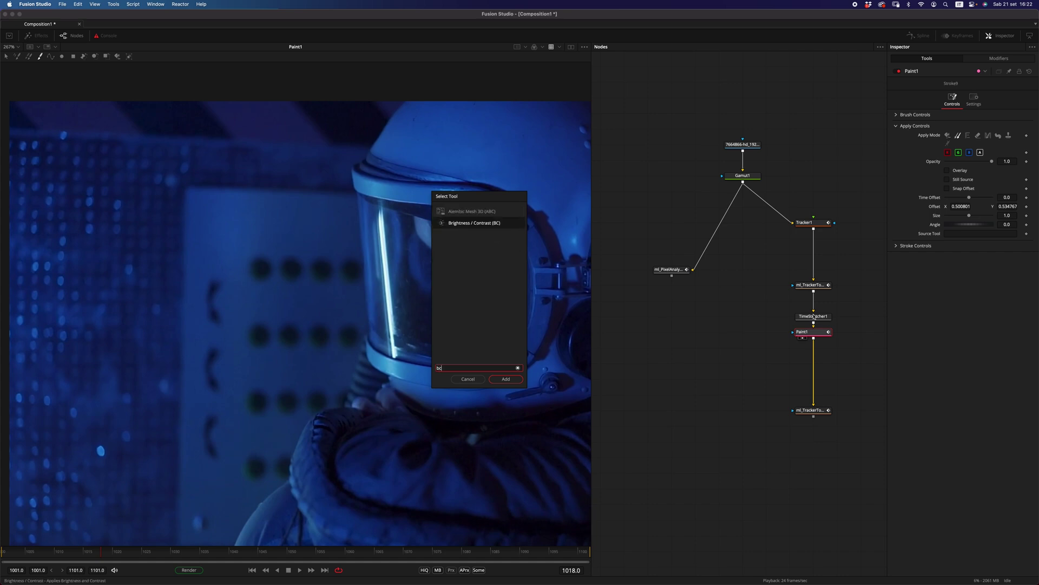
key(Return)
drag(823, 319, 824, 351)
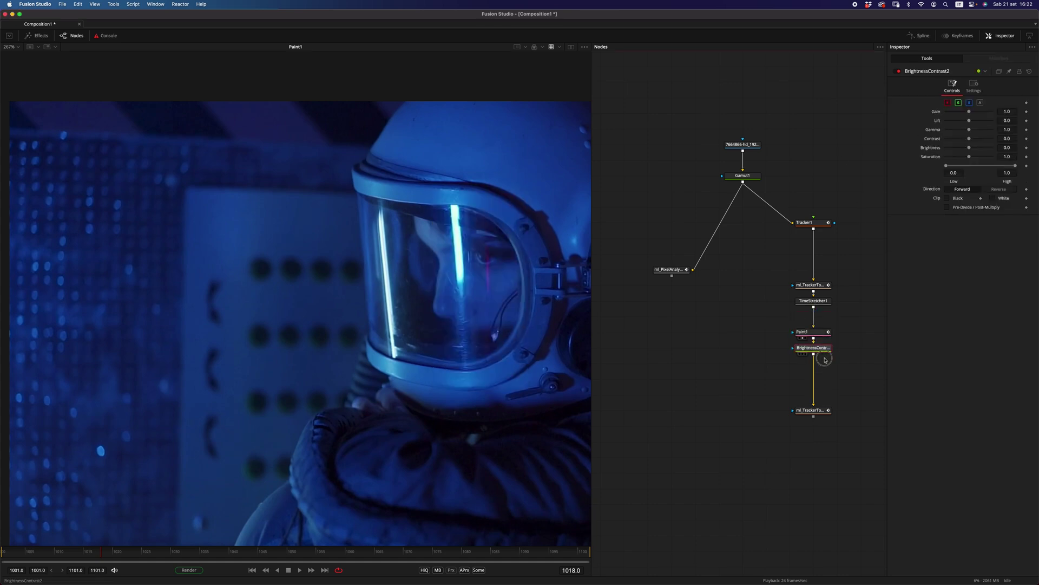
Mask BrightnessContrast2 with an Ellipse about 0.051 wide and high, centered near 0.219, 0.776 over the painted-out mark on the wall panel.
key(shift+space)
text(pl)
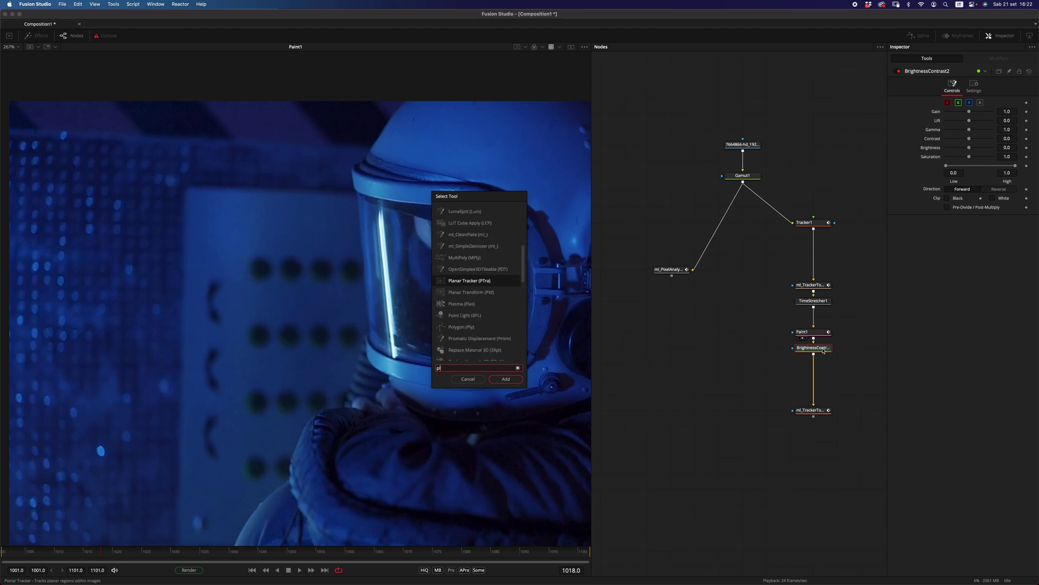
key(BackSpace)
key(BackSpace)
text(elli)
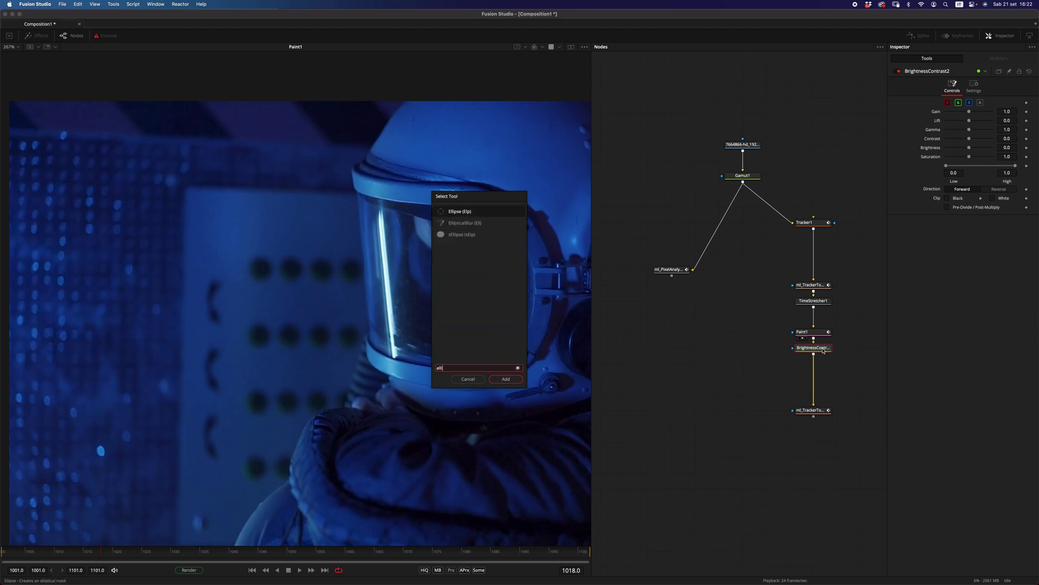
key(Return)
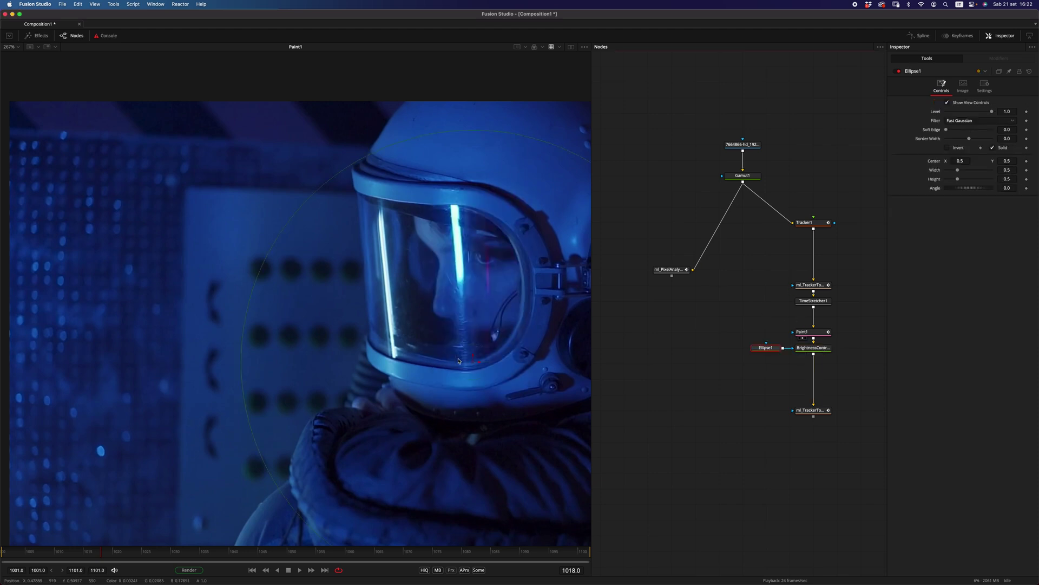
drag(474, 360, 215, 221)
drag(376, 382, 221, 239)
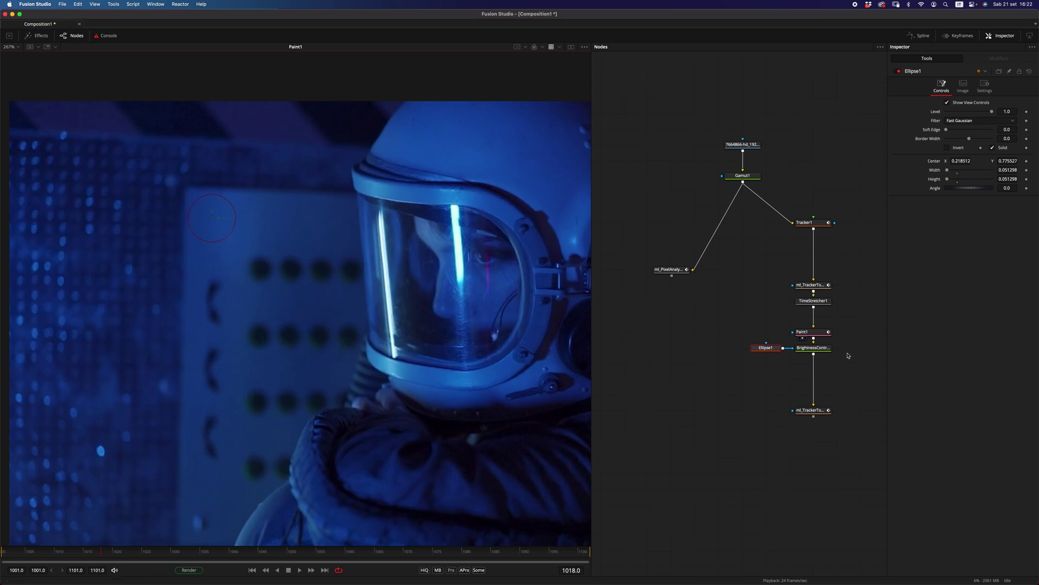
Shift BrightnessContrast2 and its ellipse mask further below Paint1 and enable Multiply by Mask on BrightnessContrast2.
drag(820, 348, 772, 363)
click(814, 368)
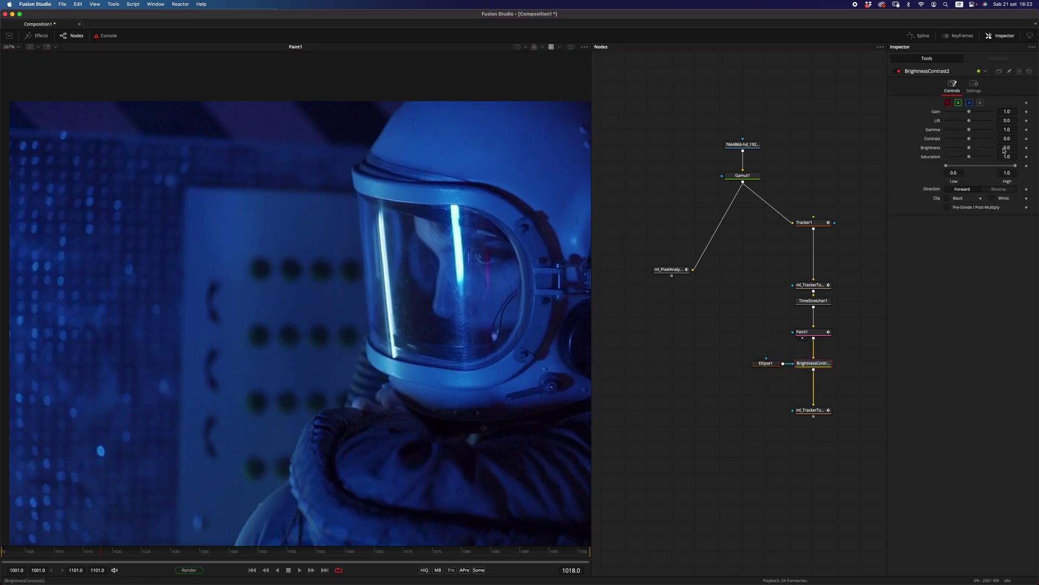
click(974, 86)
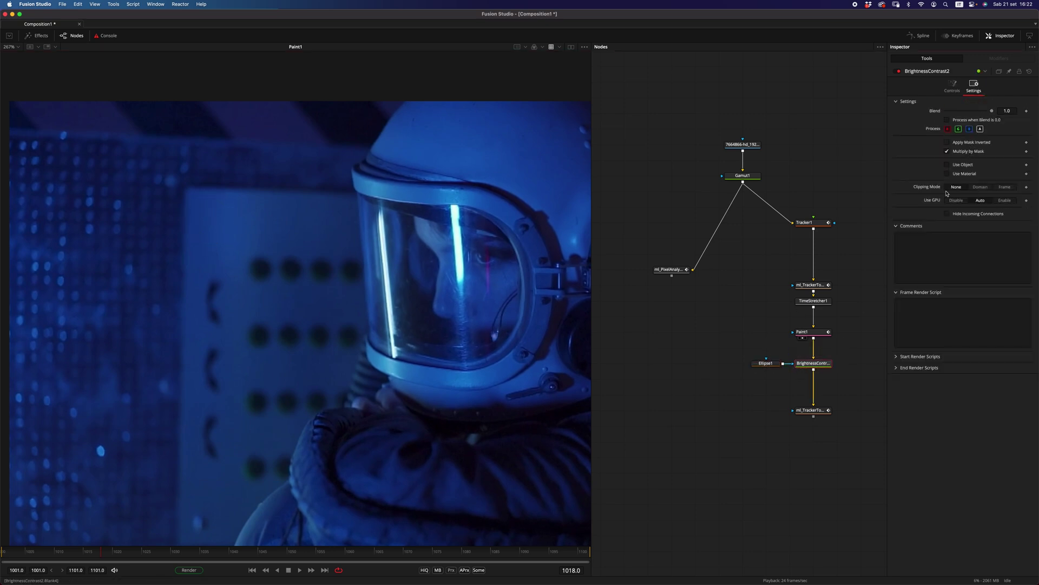
View BrightnessContrast2 and soften Ellipse1 with a Soft Edge of about 0.009 and a Border Width of about -0.0013.
click(766, 367)
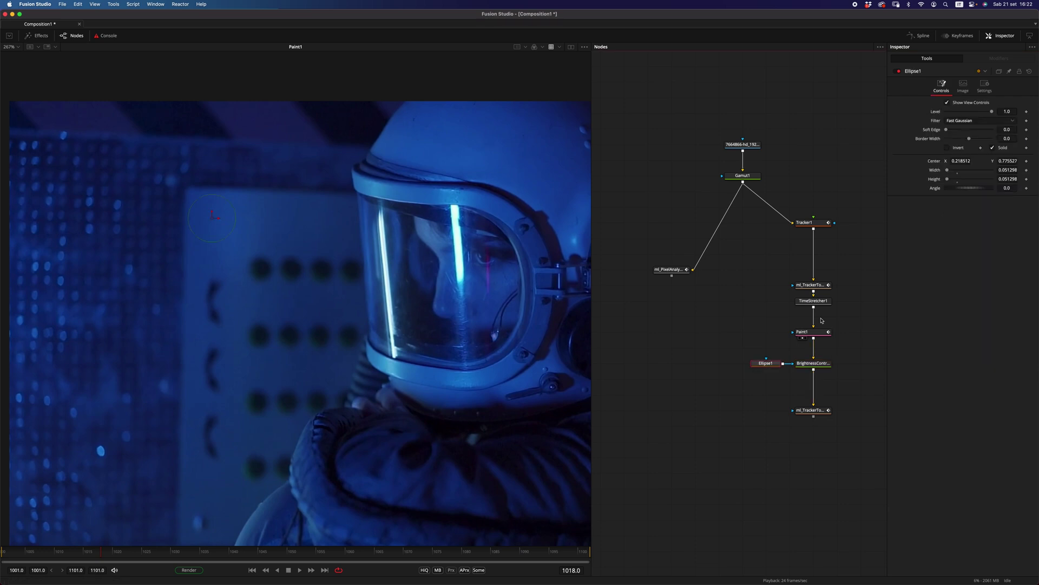
click(803, 369)
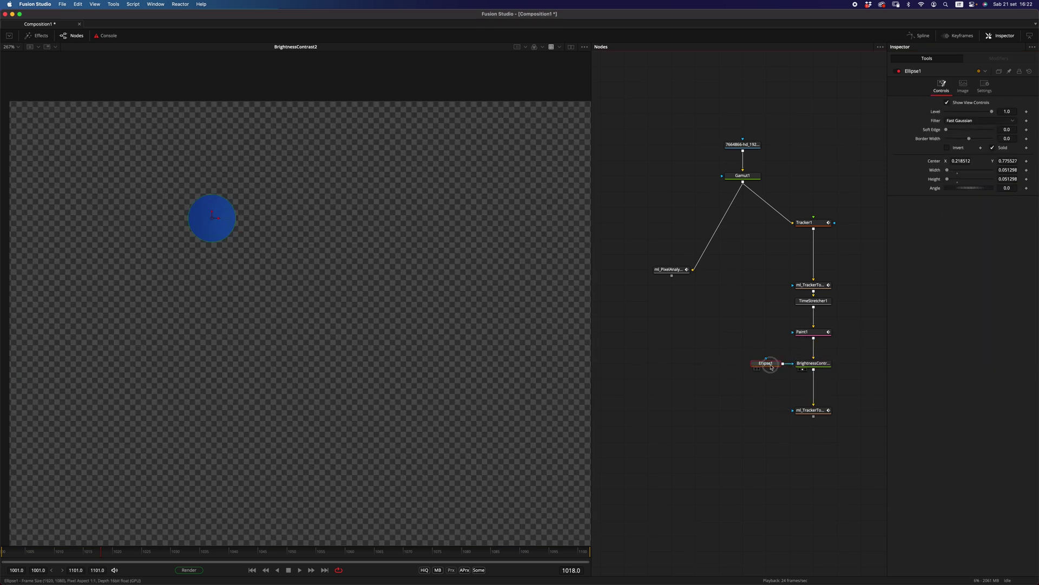
drag(948, 132, 968, 139)
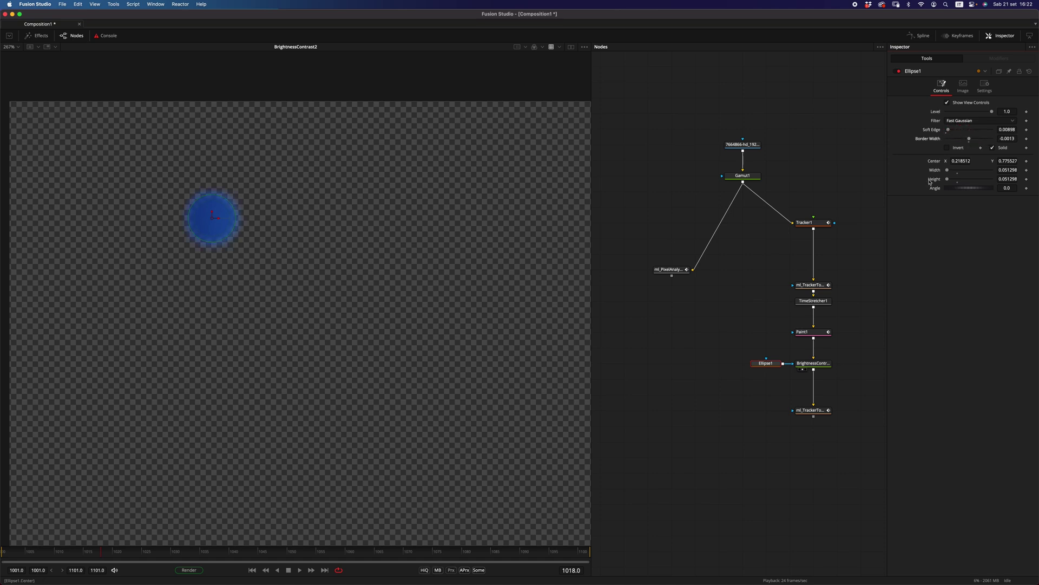
drag(765, 363, 861, 363)
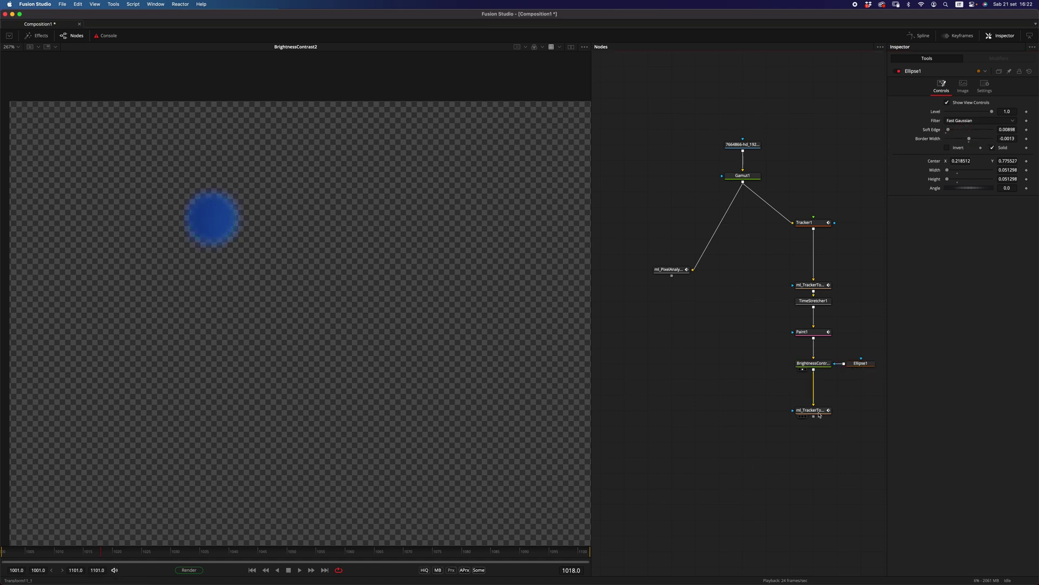
Merge the matchmoved patch over Gamut1, keep ml_PixelAnalyzer fed by Gamut1, and view the Merge node.
drag(813, 417, 742, 182)
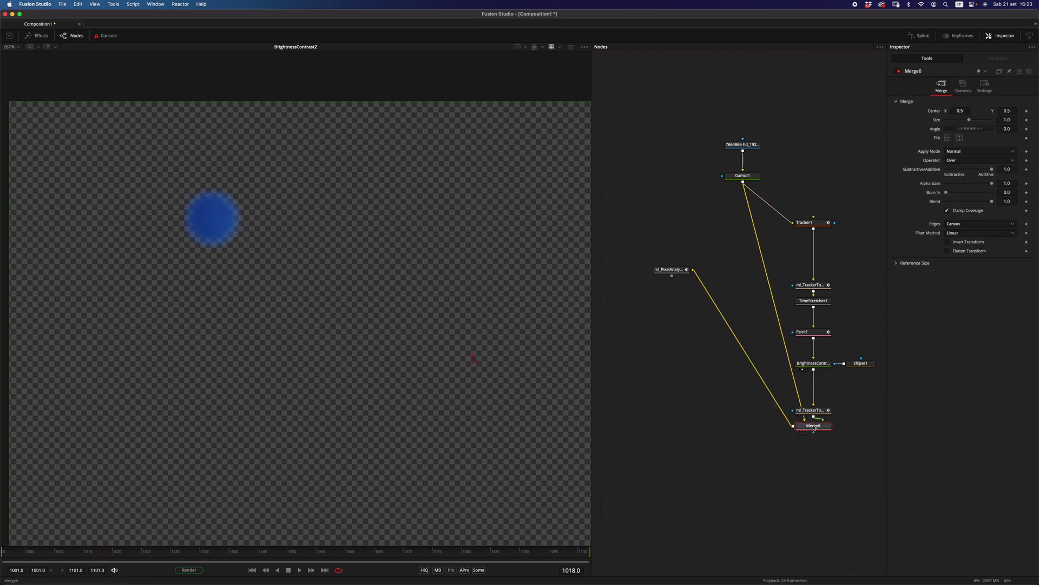
drag(814, 425, 751, 409)
drag(743, 182, 692, 269)
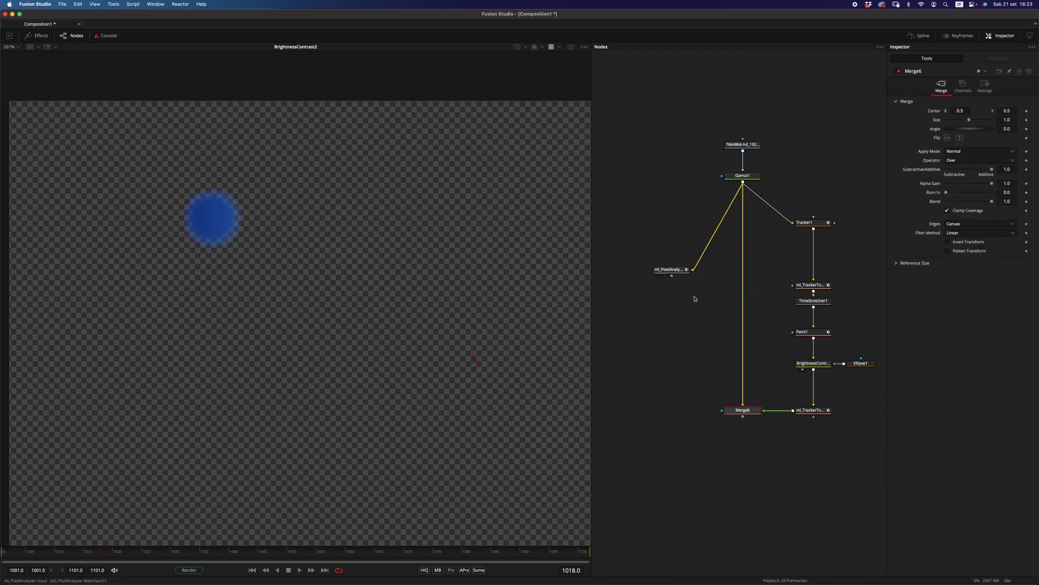
click(751, 446)
drag(747, 410, 379, 444)
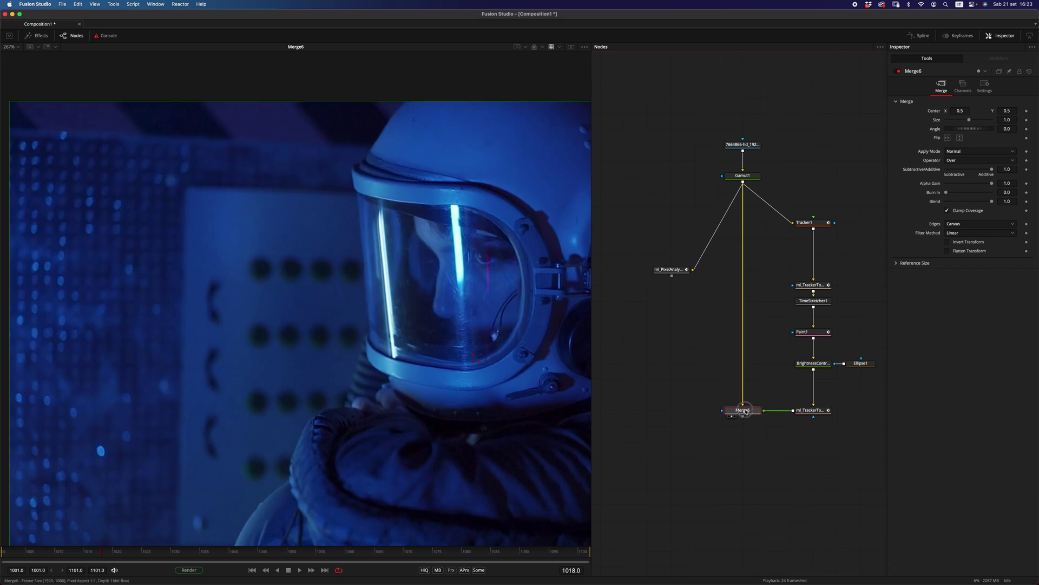
Play the merged shot from frame 1001 to check that the clean-up patch follows the wall panel.
scroll(218, 302, down, 5)
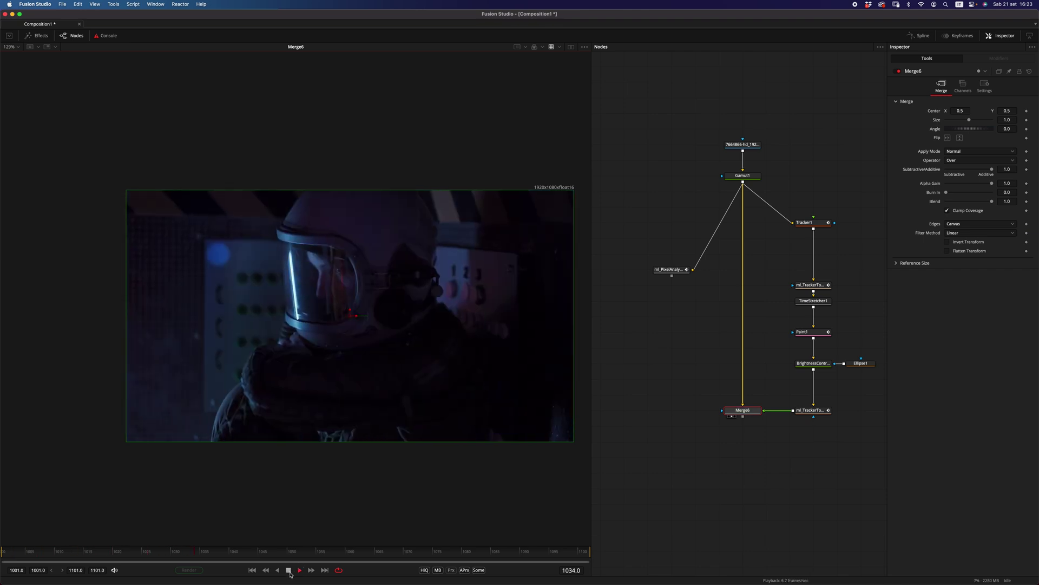
click(289, 571)
click(253, 571)
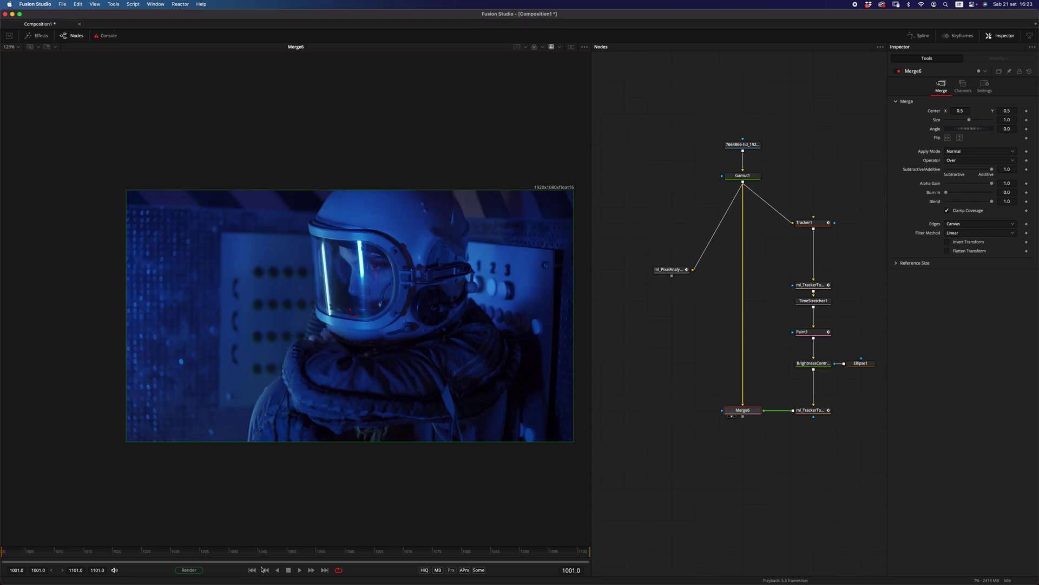
click(299, 571)
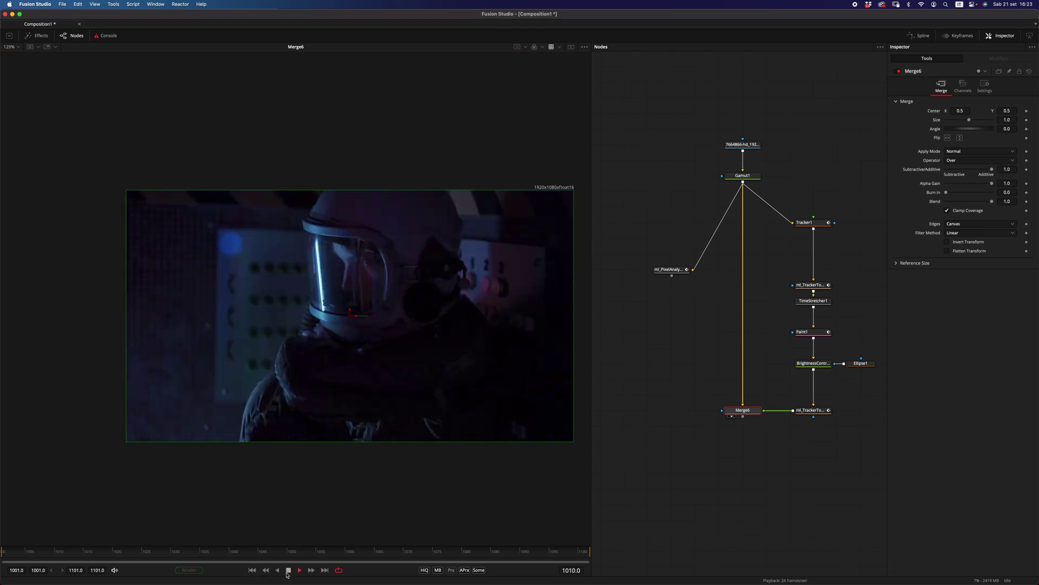
click(289, 570)
click(253, 570)
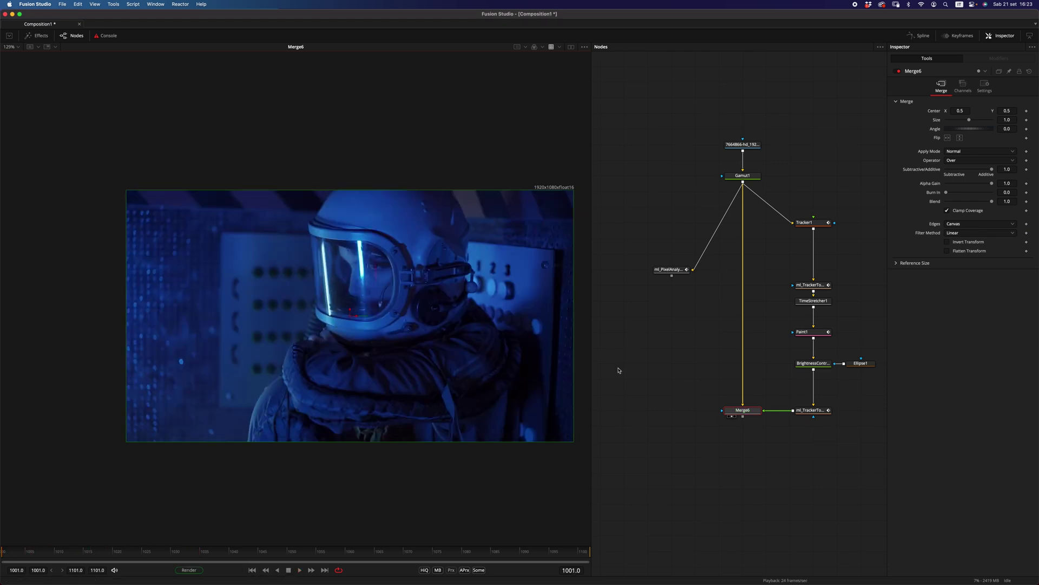
Space out the clean-up branch and move Merge6 and ml_TrackerTool1_1 down to make room below BrightnessContrast2.
scroll(680, 441, right, 3)
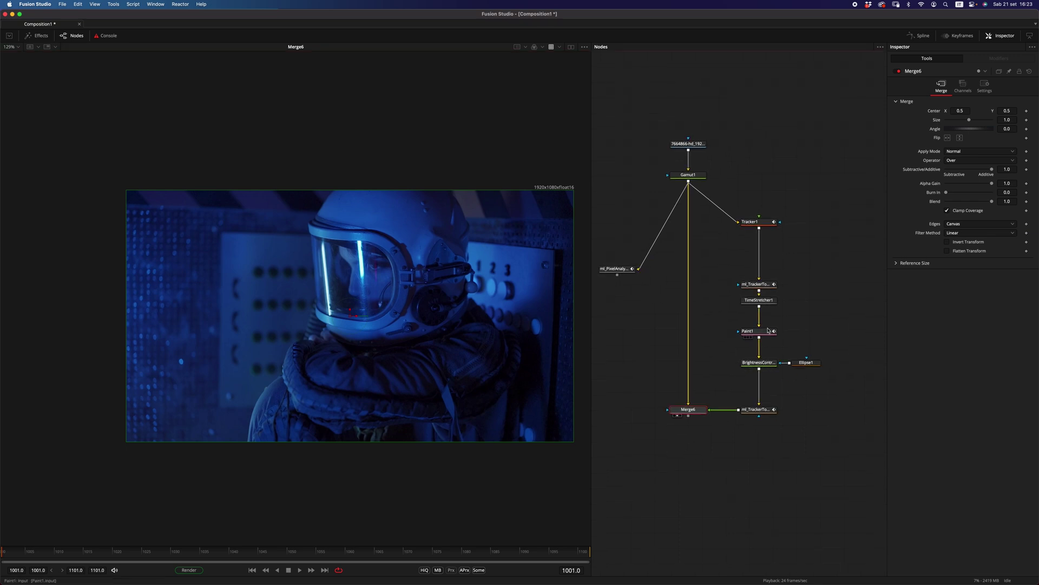
drag(765, 285, 768, 277)
click(773, 300)
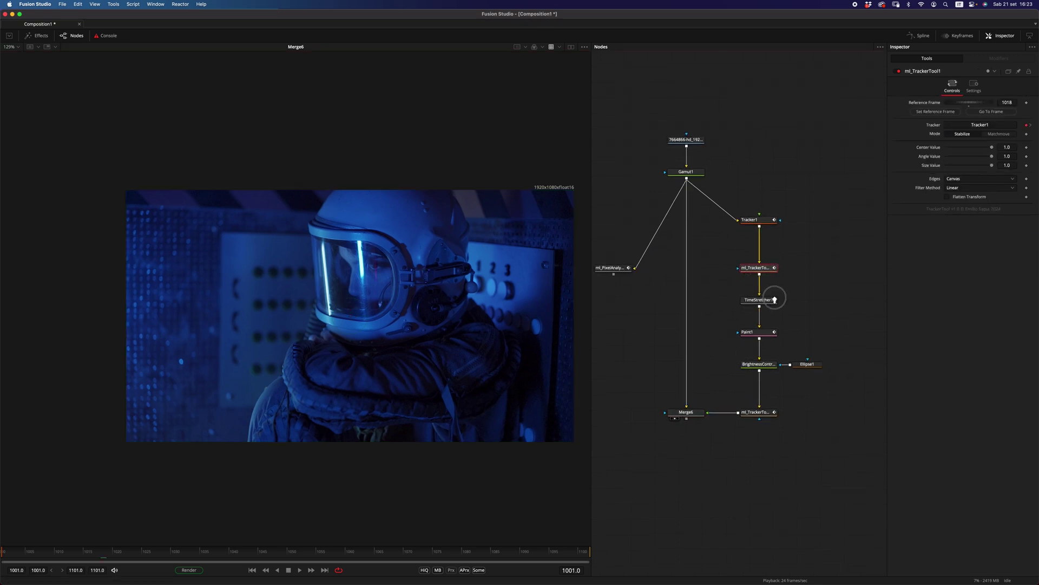
scroll(774, 298, up, 3)
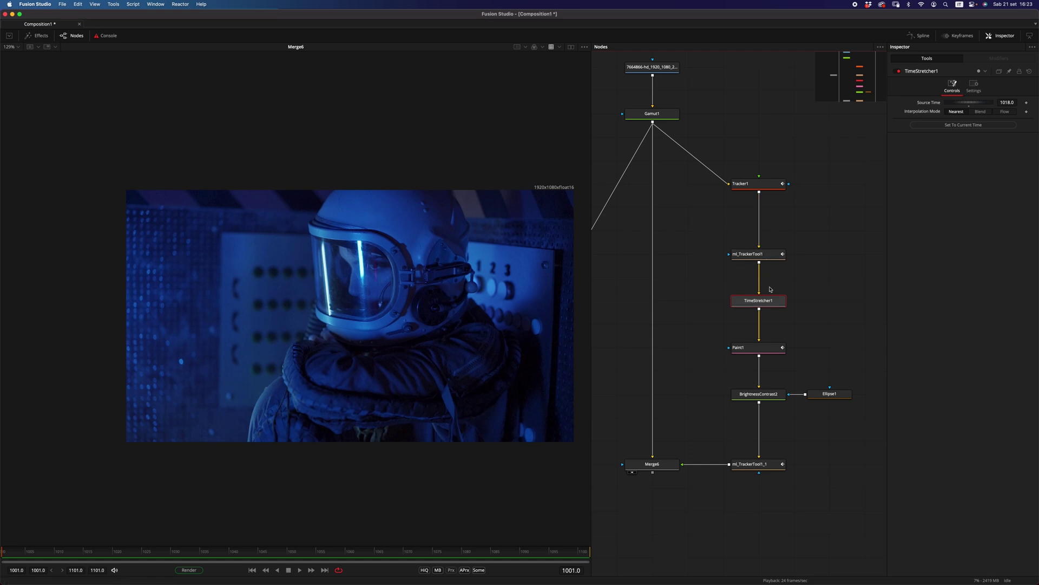
scroll(757, 303, down, 5)
drag(691, 353, 691, 446)
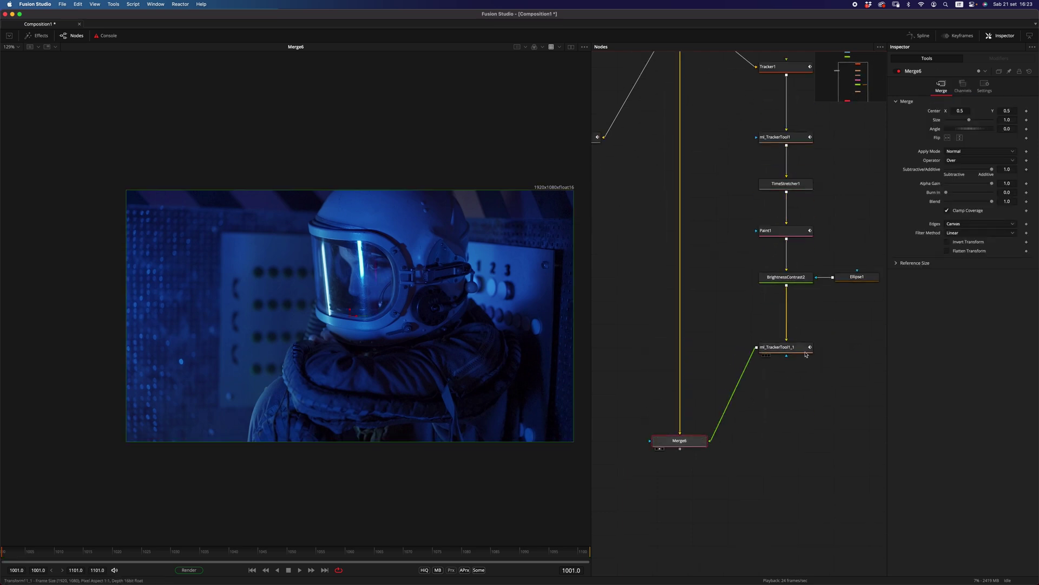
drag(806, 347, 808, 462)
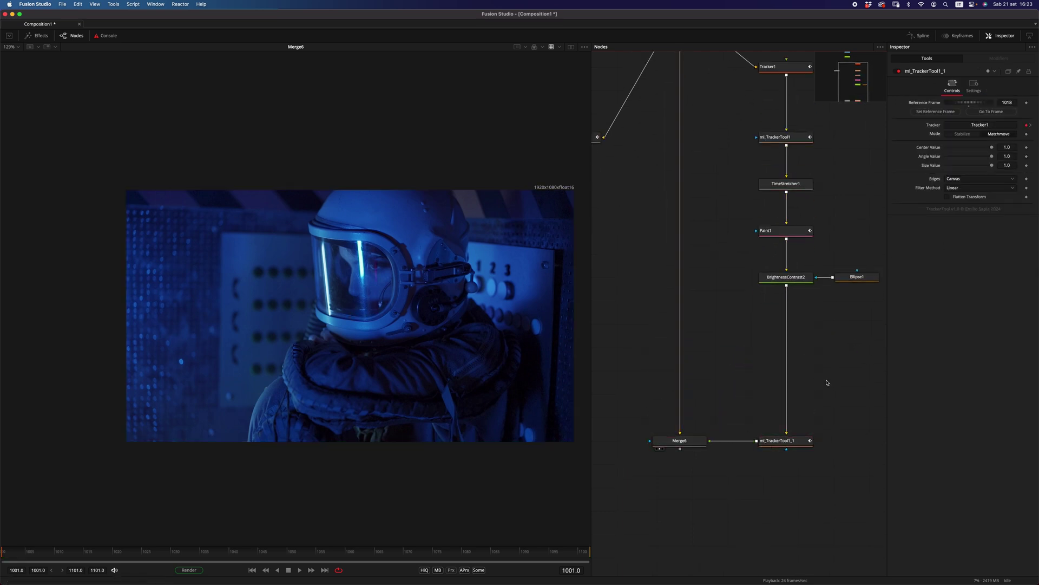
Insert an ml_ColorMatcher node between BrightnessContrast2 and ml_TrackerTool1_1.
key(shift+space)
text(elli)
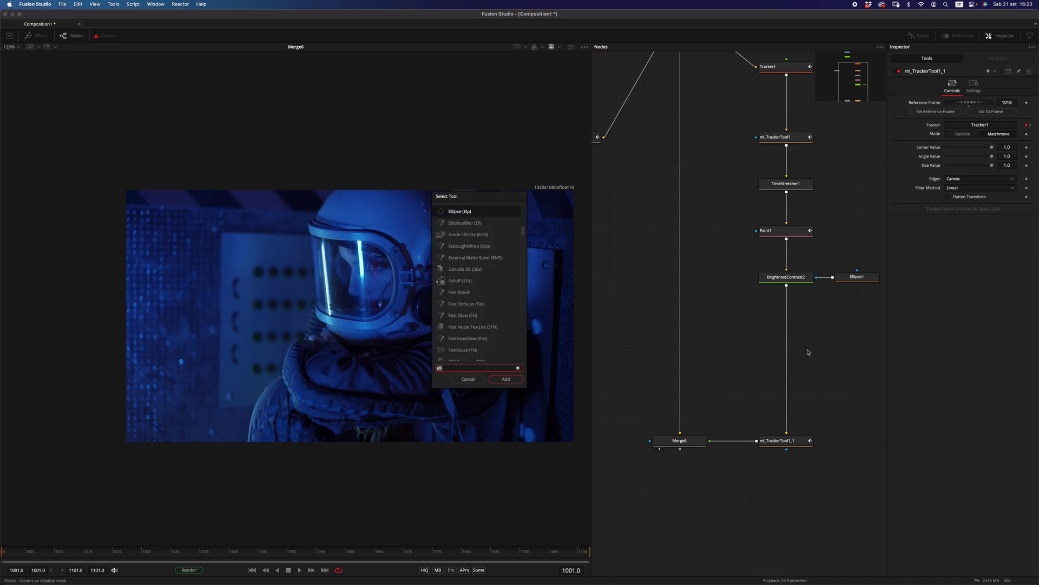
key(BackSpace)
key(BackSpace)
key(BackSpace)
key(BackSpace)
text(colormat)
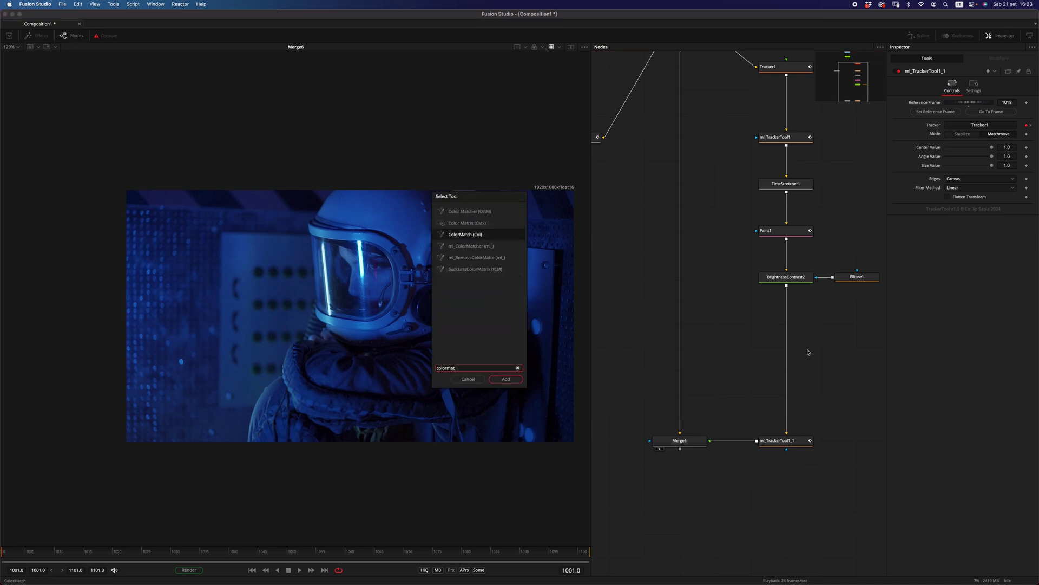
key(Down)
key(Return)
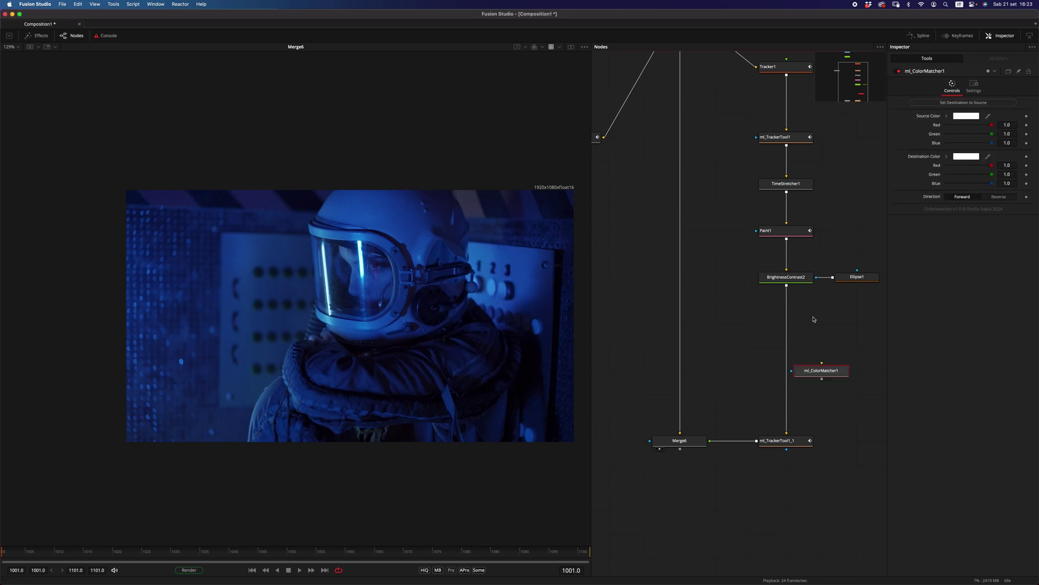
drag(821, 378, 786, 354)
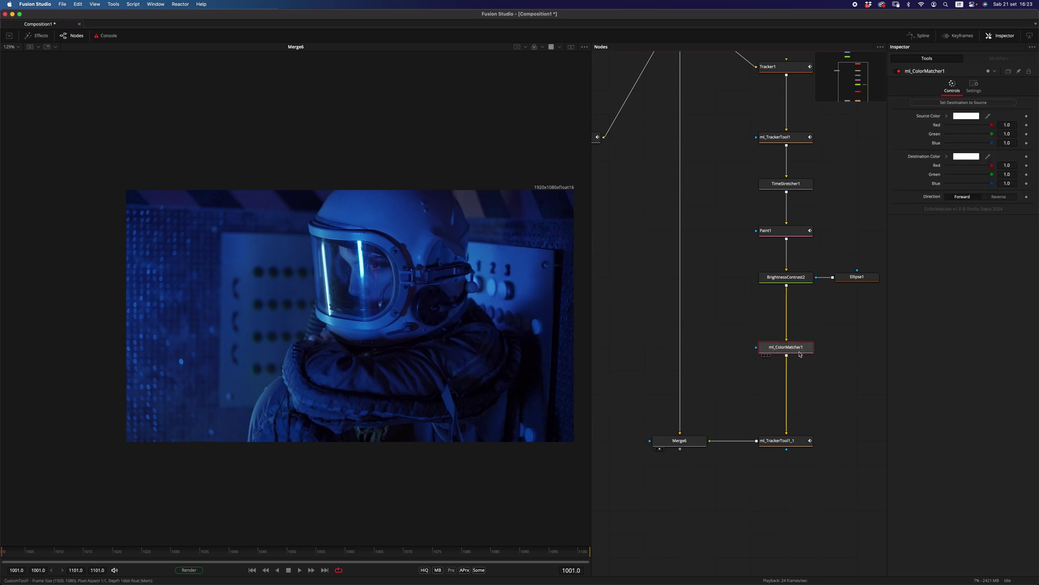
Line ml_PixelAnalyzer up with Tracker1 and jump to ml_TrackerTool1's reference frame, 1018.
scroll(797, 438, down, 3)
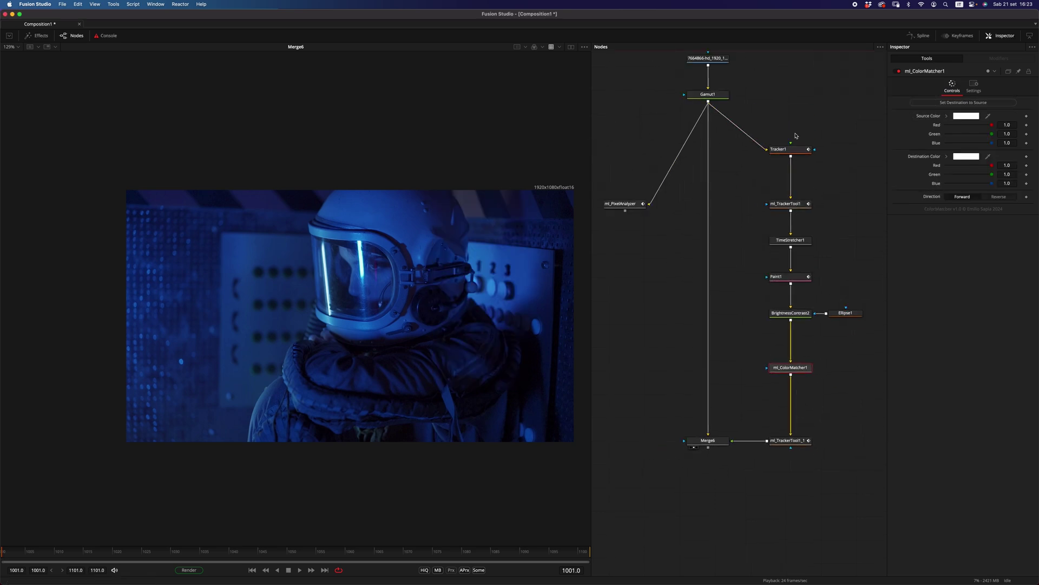
scroll(694, 287, up, 3)
drag(662, 265, 661, 211)
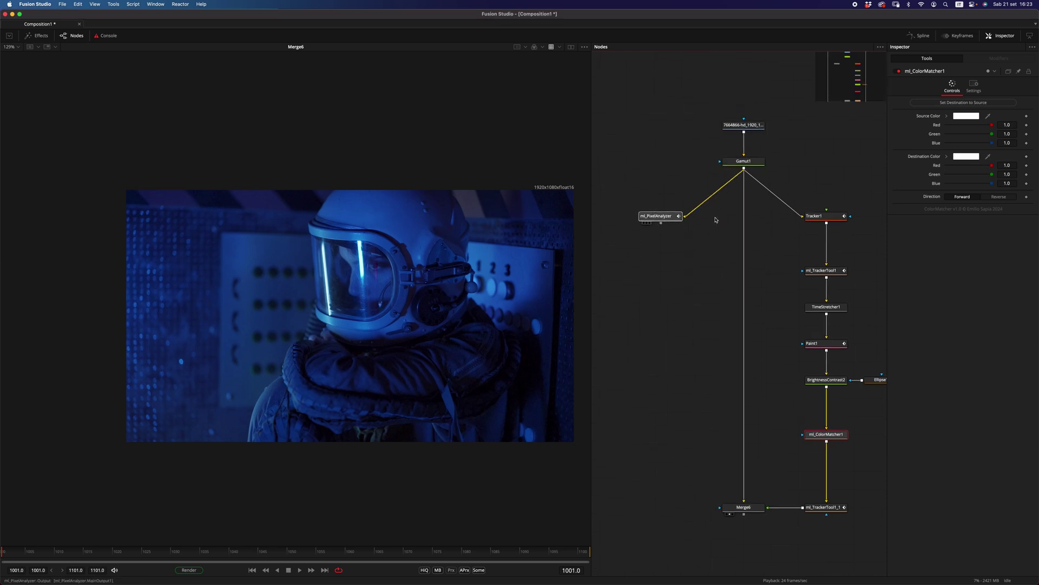
click(824, 270)
click(993, 114)
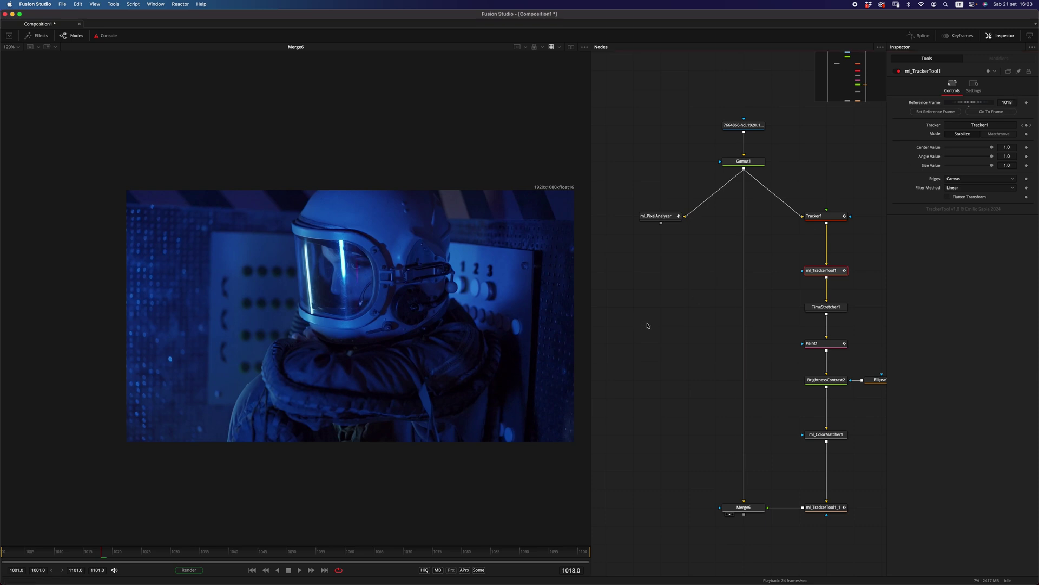
Shrink ml_PixelAnalyzer's sample area to about 0.011 by 0.015 and place it near 0.211, 0.750 on the wall panel, viewing Gamut1.
click(656, 216)
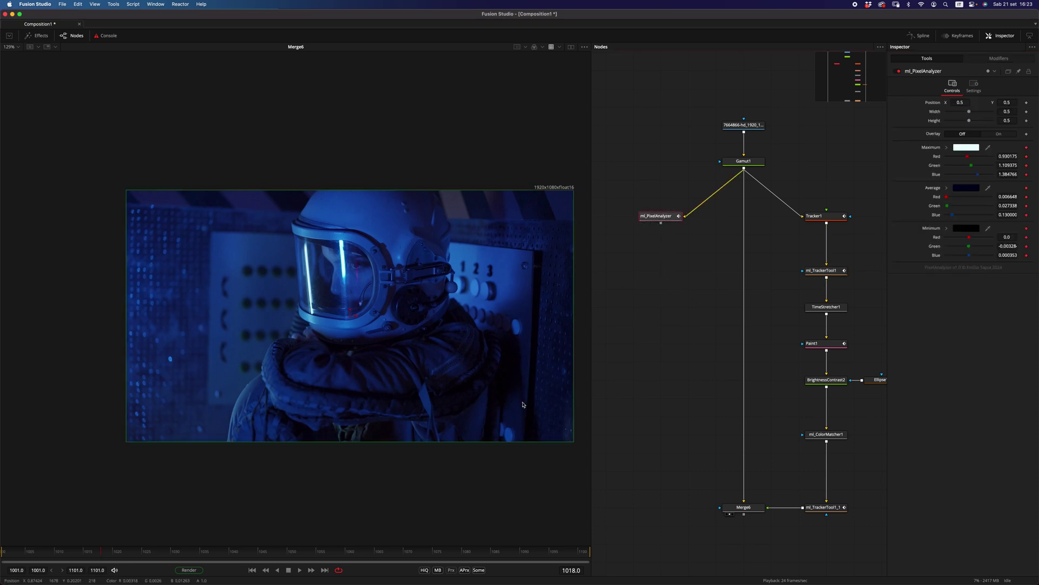
drag(571, 445, 358, 324)
scroll(305, 291, up, 6)
drag(454, 370, 54, 173)
drag(107, 265, 225, 324)
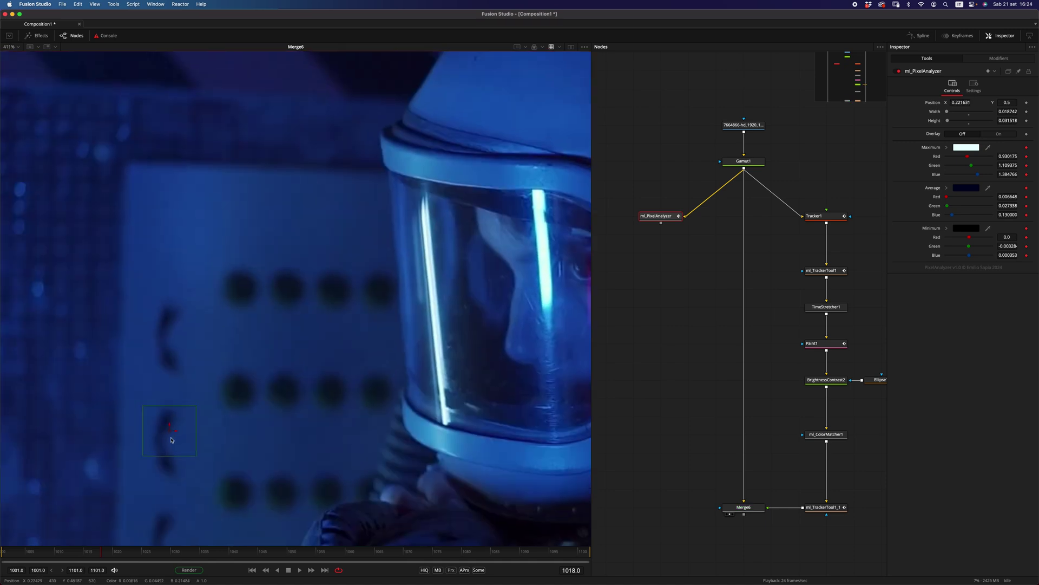
drag(170, 420, 166, 254)
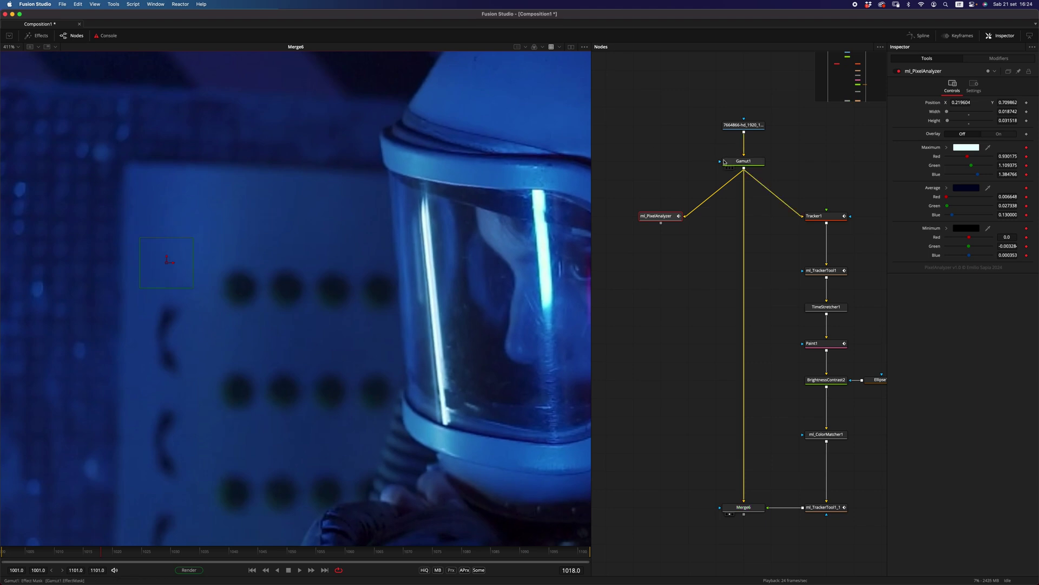
drag(168, 261, 157, 234)
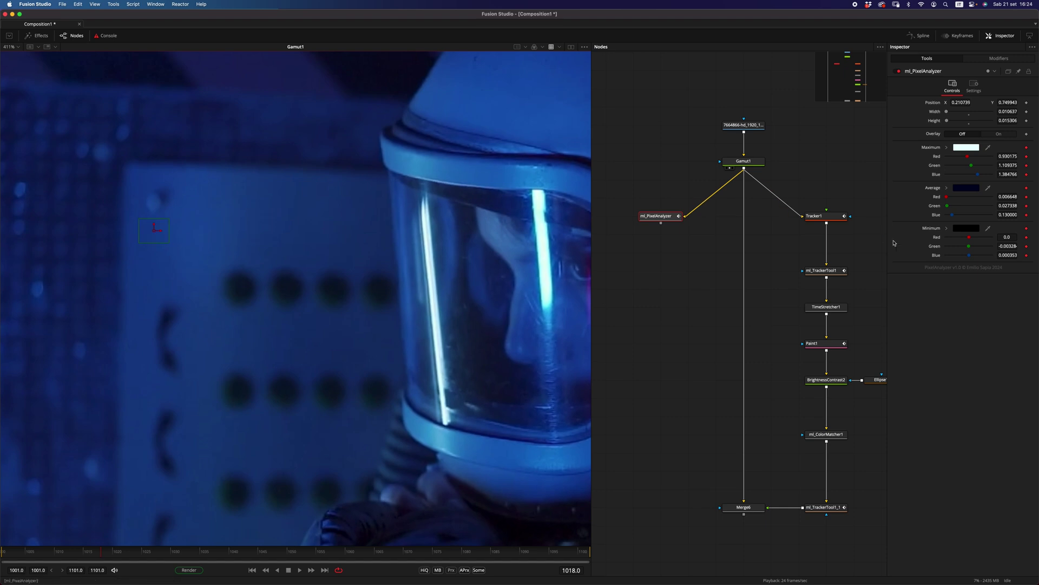
View ml_PixelAnalyzer and sample the maximum, average and minimum colors of the wall patch at frame 1018.
click(645, 223)
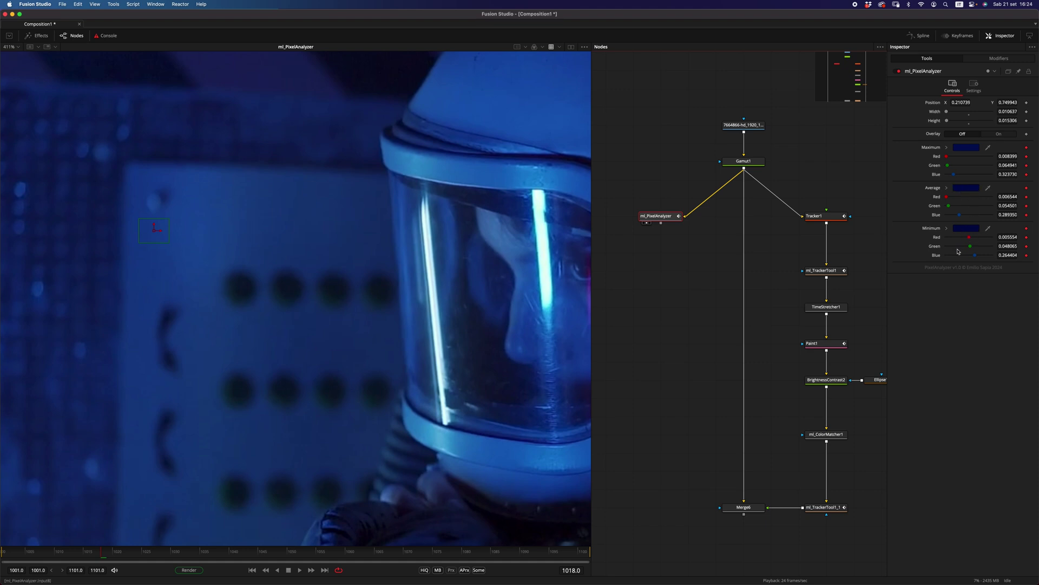
scroll(759, 390, down, 5)
scroll(759, 390, right, 3)
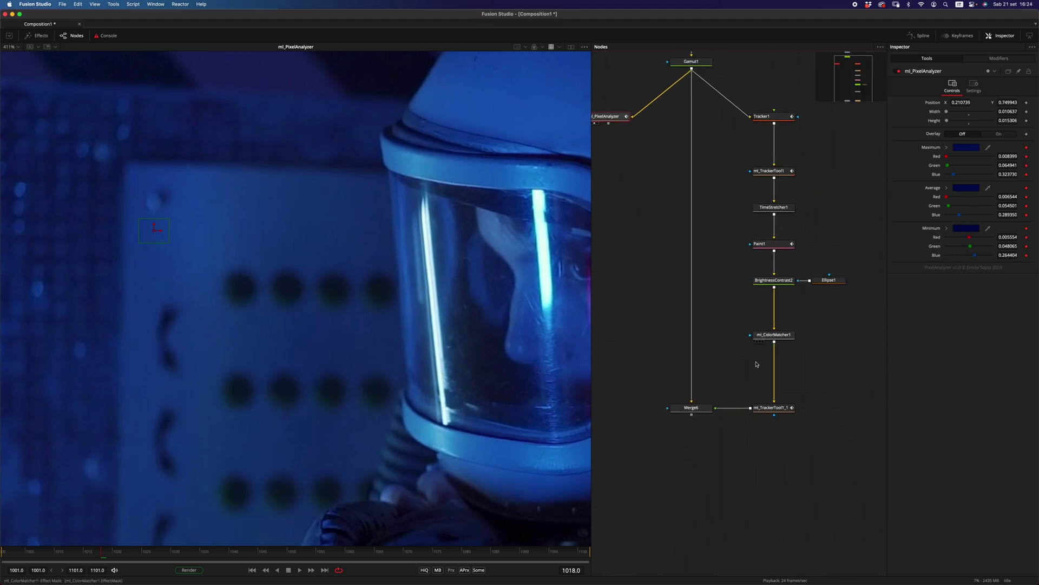
Connect ml_ColorMatcher1's destination red and green channels to the red and green of ml_PixelAnalyzer's Average color.
click(786, 339)
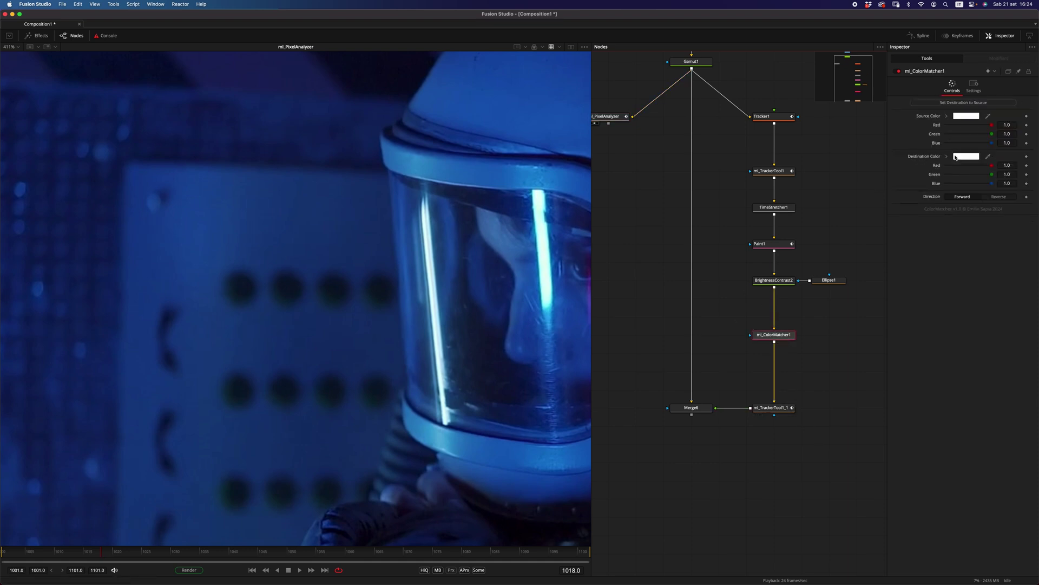
right_click(937, 168)
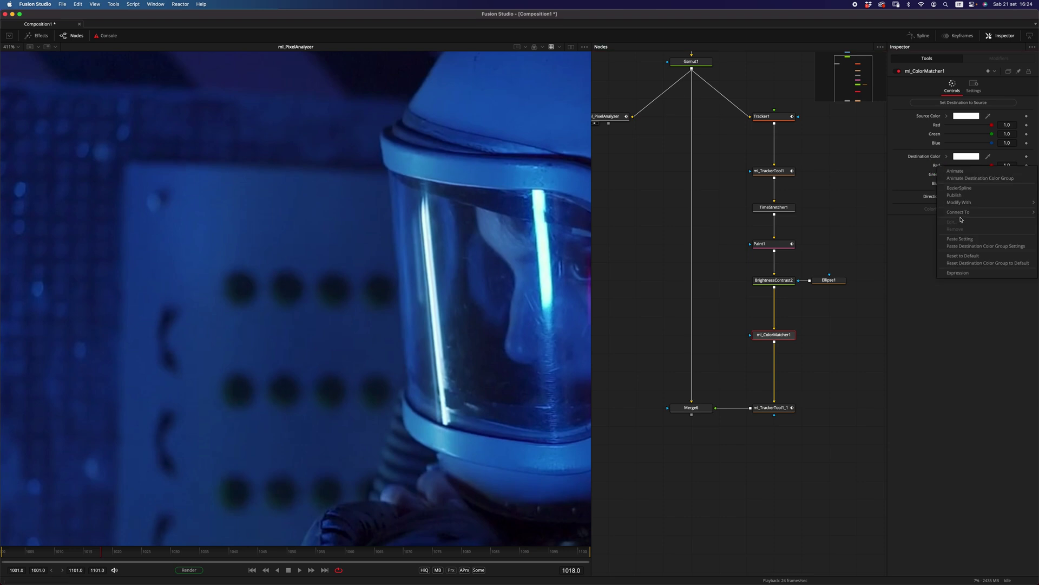
mouse_move(960, 212)
mouse_move(903, 215)
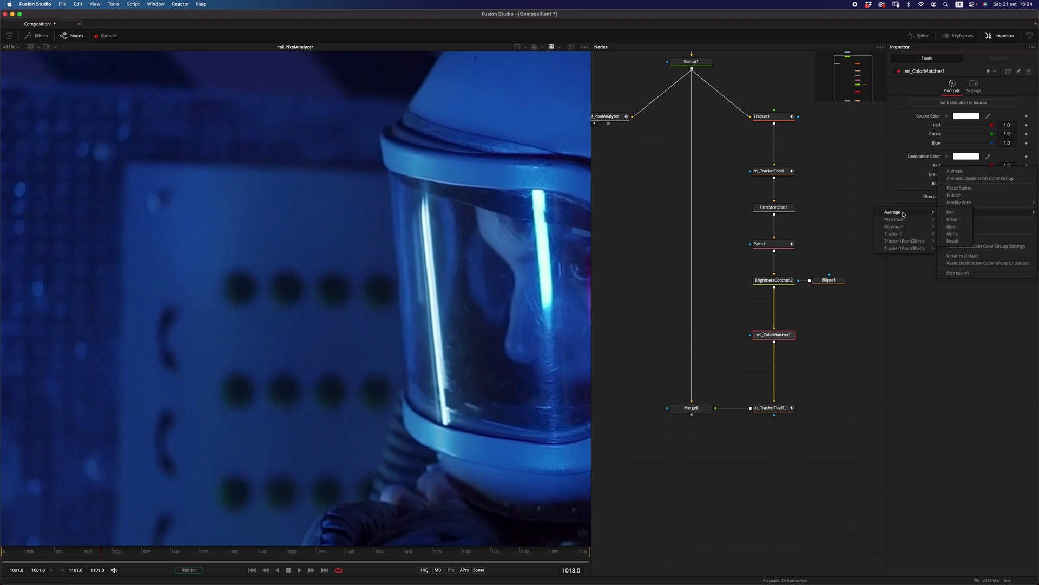
click(957, 214)
right_click(938, 180)
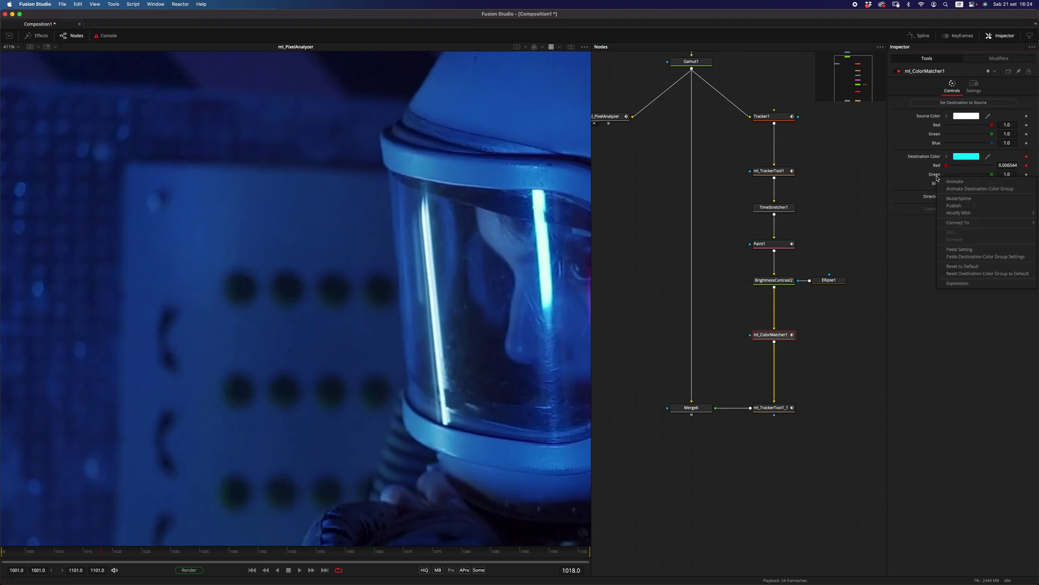
mouse_move(961, 224)
mouse_move(912, 224)
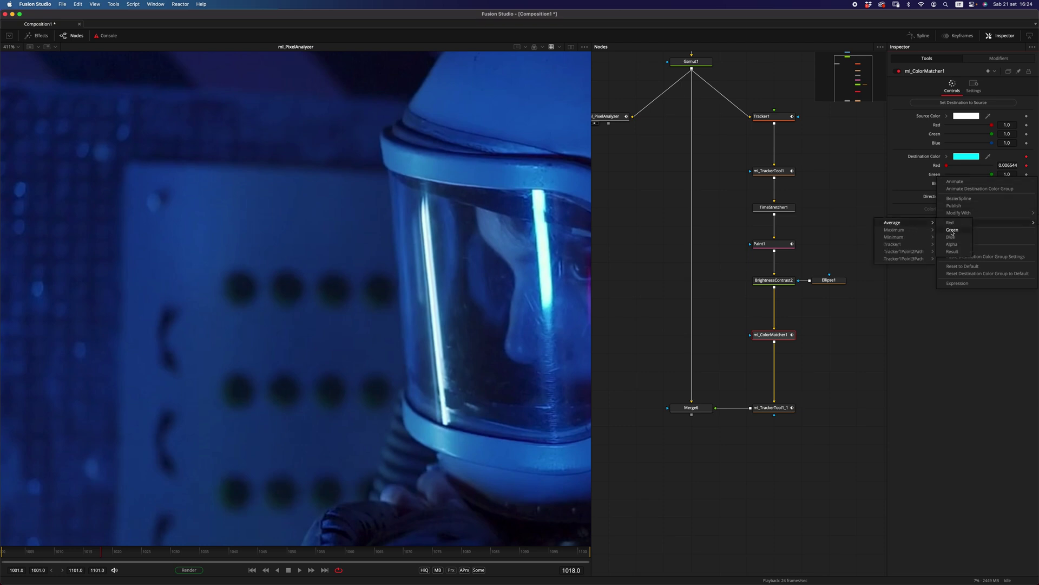
click(951, 231)
Connect ml_ColorMatcher1's destination blue channel to the blue of ml_PixelAnalyzer's Average color.
right_click(937, 186)
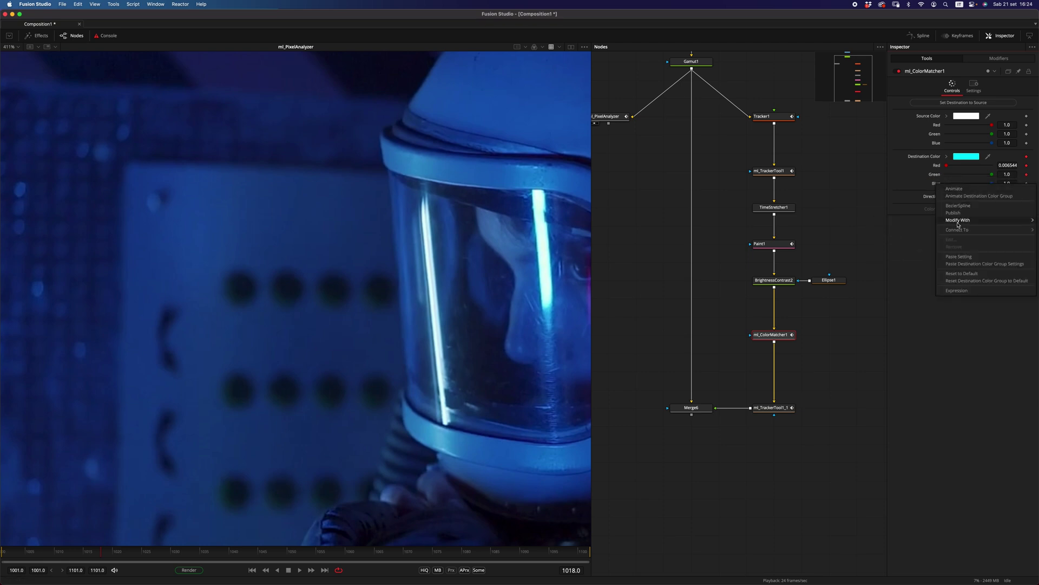
mouse_move(958, 232)
mouse_move(914, 232)
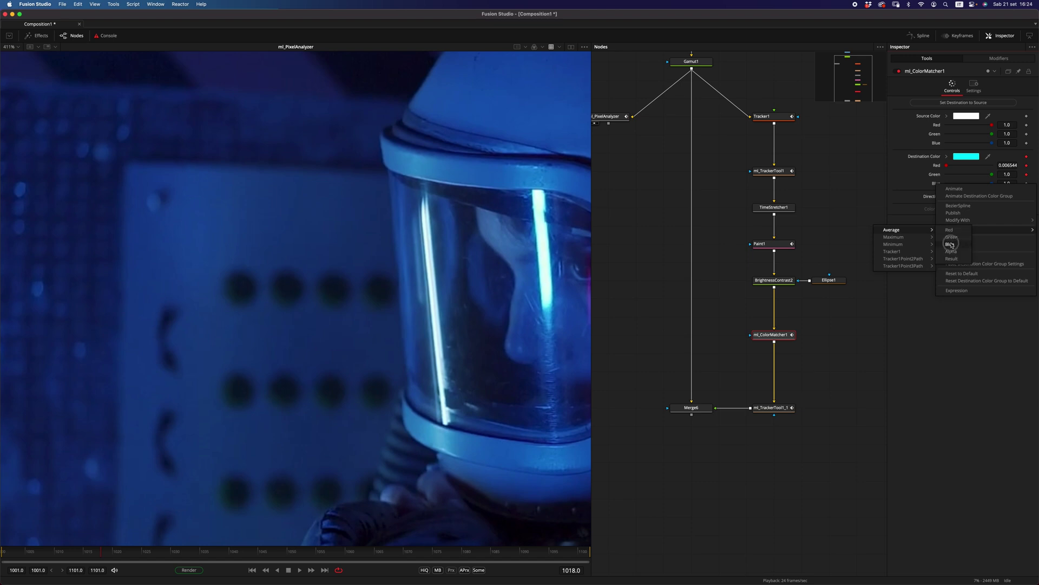
click(951, 245)
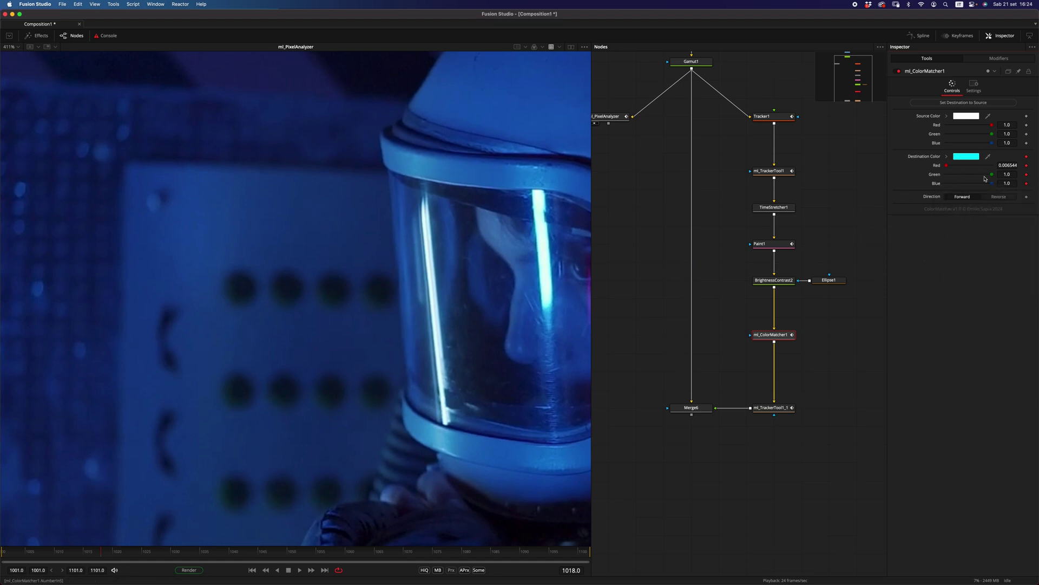
mouse_move(987, 176)
mouse_down()
mouse_move(974, 176)
mouse_move(978, 186)
mouse_up()
click(857, 246)
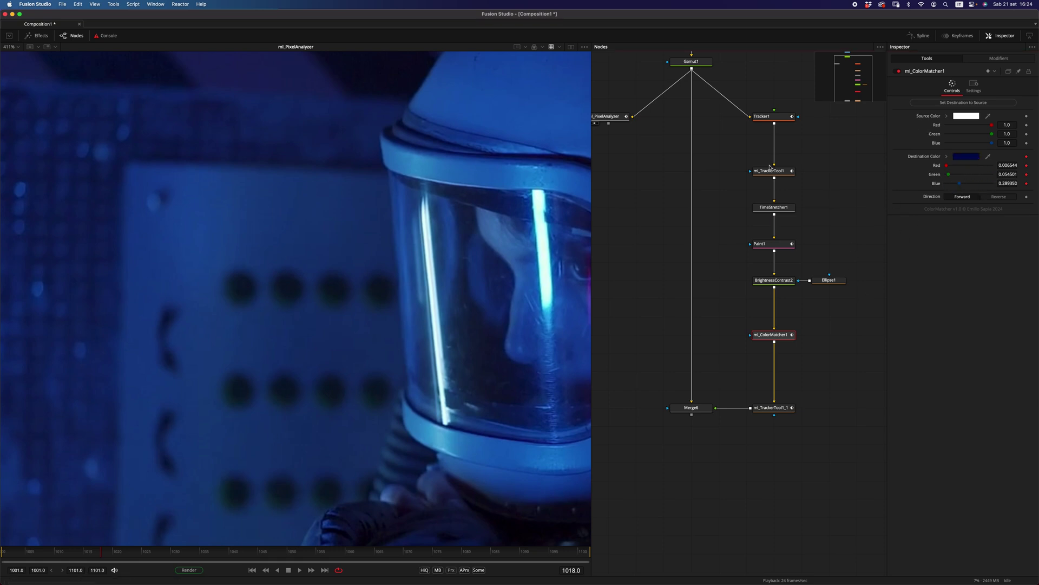
Set ml_ColorMatcher1's source color from its connected destination color at reference frame 1018.
drag(720, 108, 727, 180)
drag(370, 292, 347, 296)
scroll(347, 296, down, 5)
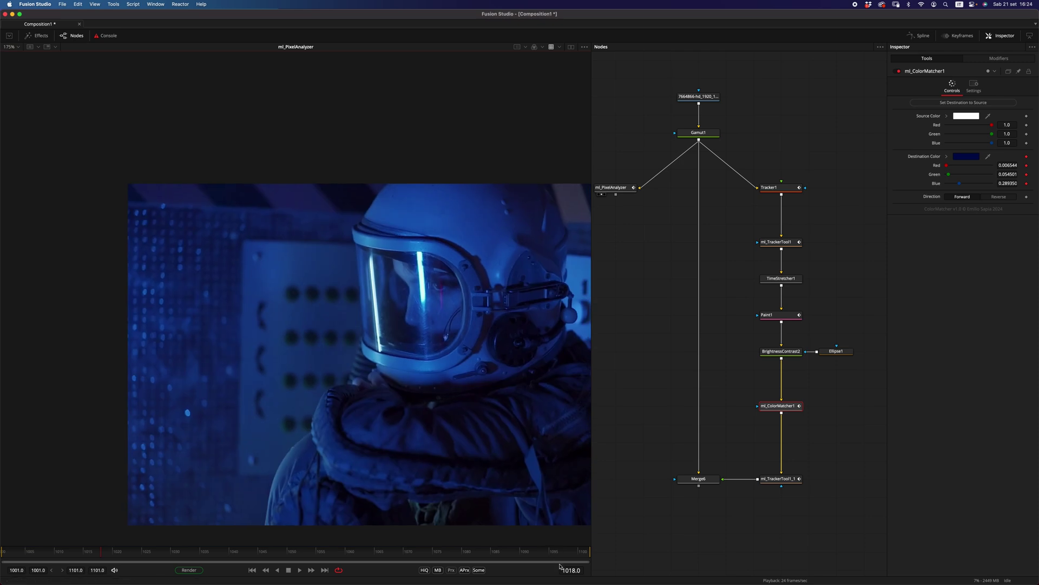
click(969, 103)
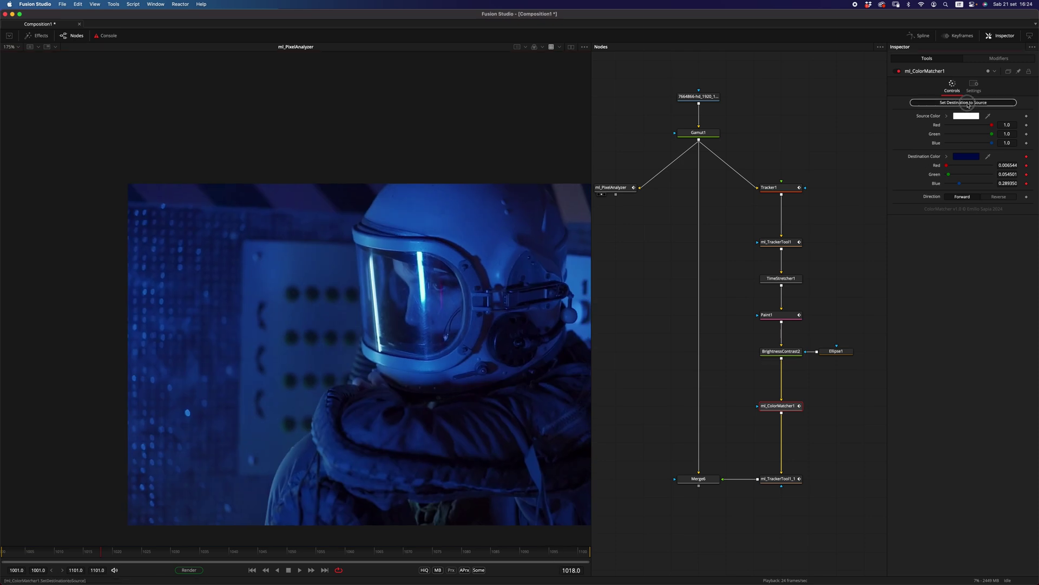
scroll(410, 371, down, 3)
Move ml_PixelAnalyzer off the Gamut1 output, attach it to ml_TrackerTool1's output as a side branch, and view it.
drag(619, 187, 867, 259)
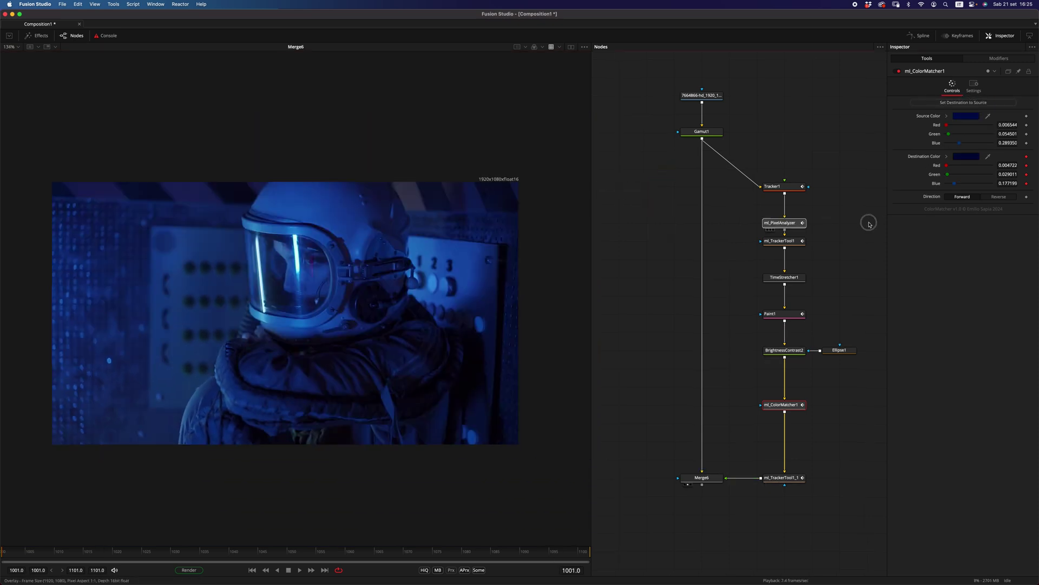
key(2)
drag(785, 248, 855, 258)
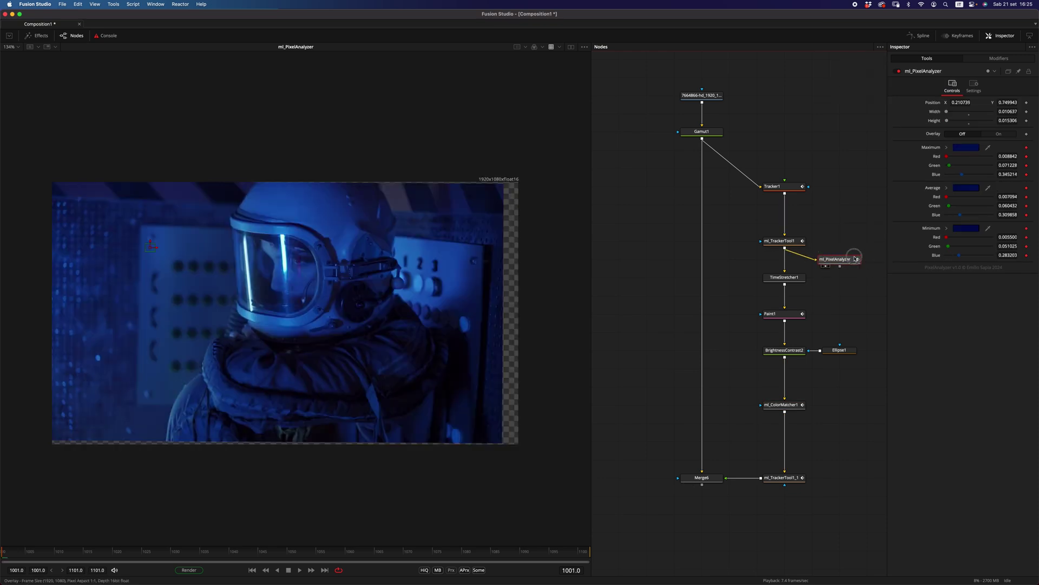
Play the stabilized shot through ml_PixelAnalyzer from frame 1001 and review the color-matched clean-up in Merge6.
click(300, 570)
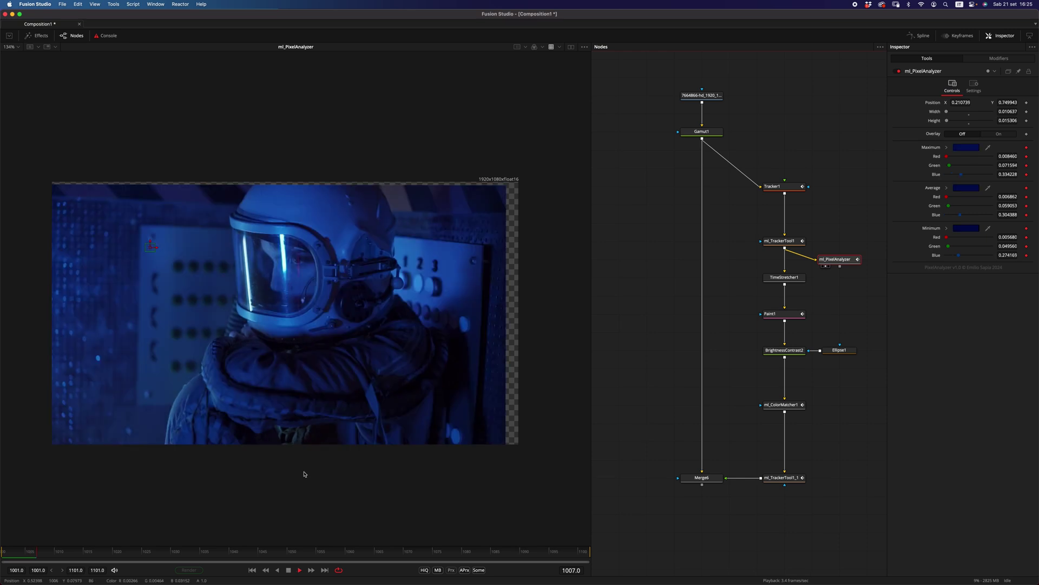
click(288, 570)
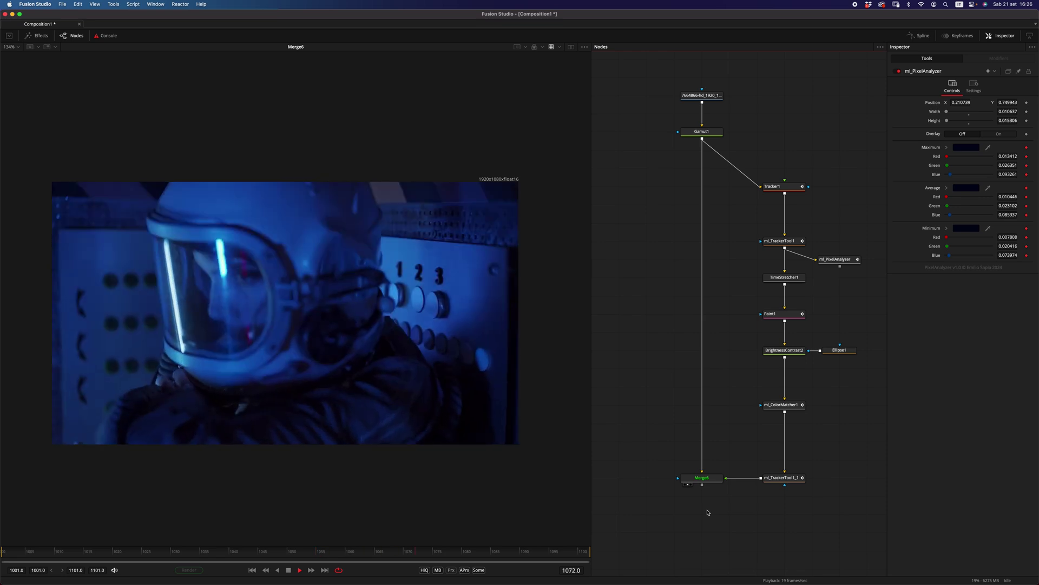
key(space)
scroll(766, 272, down, 3)
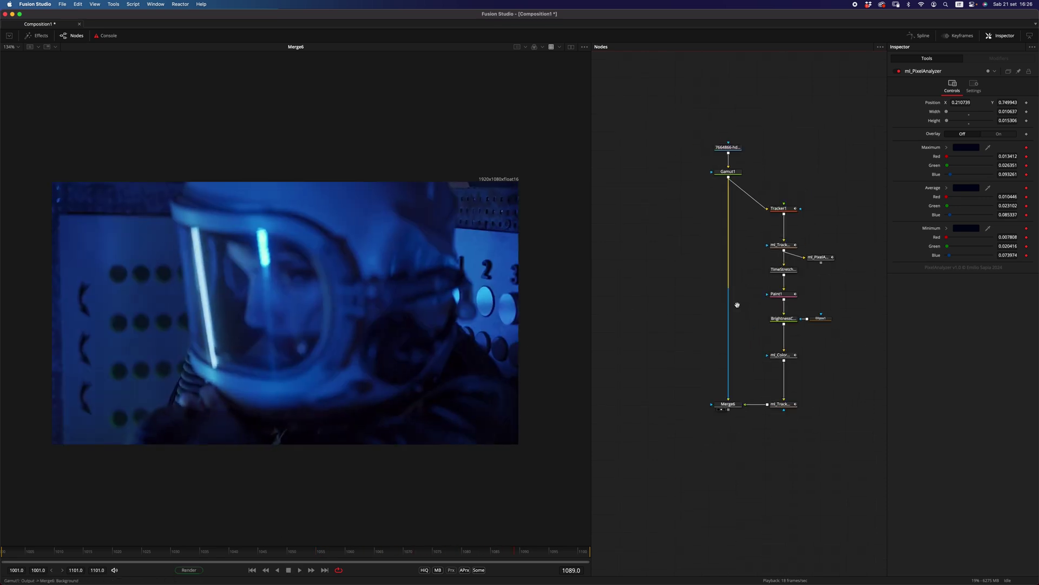